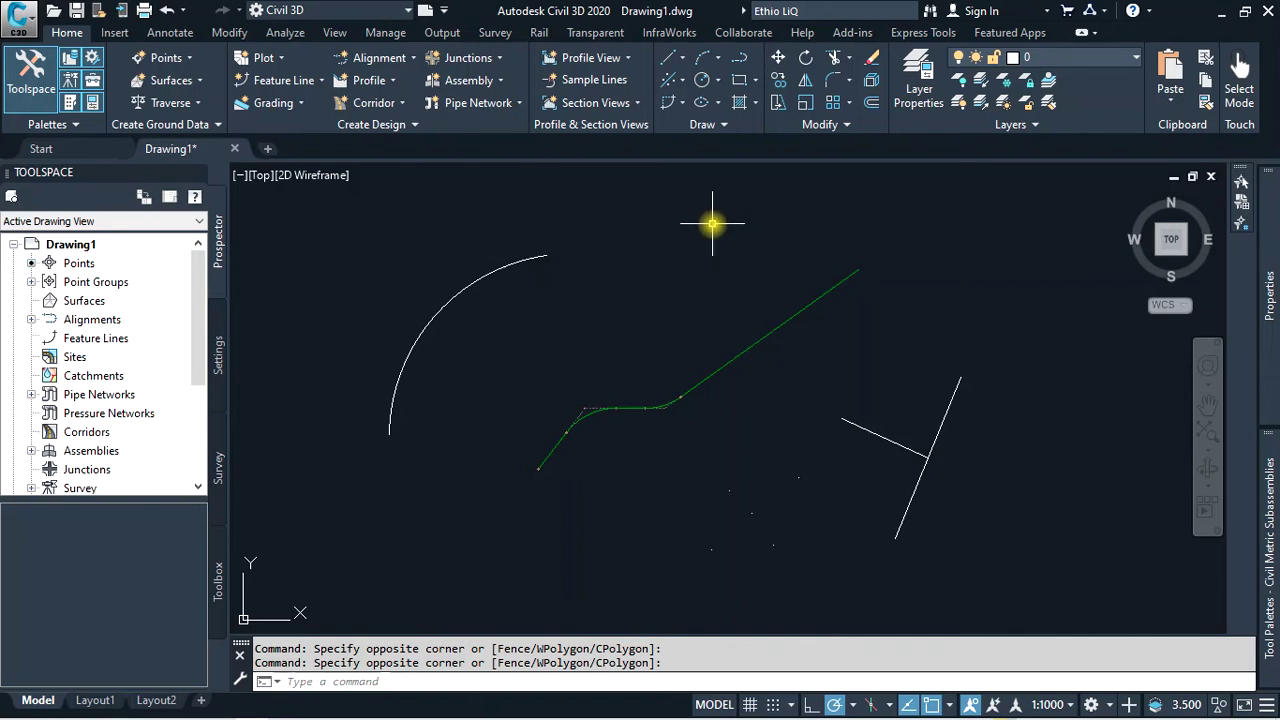
Open the Points menu in Create Ground Data to reach the Miscellaneous creation methods
click(194, 62)
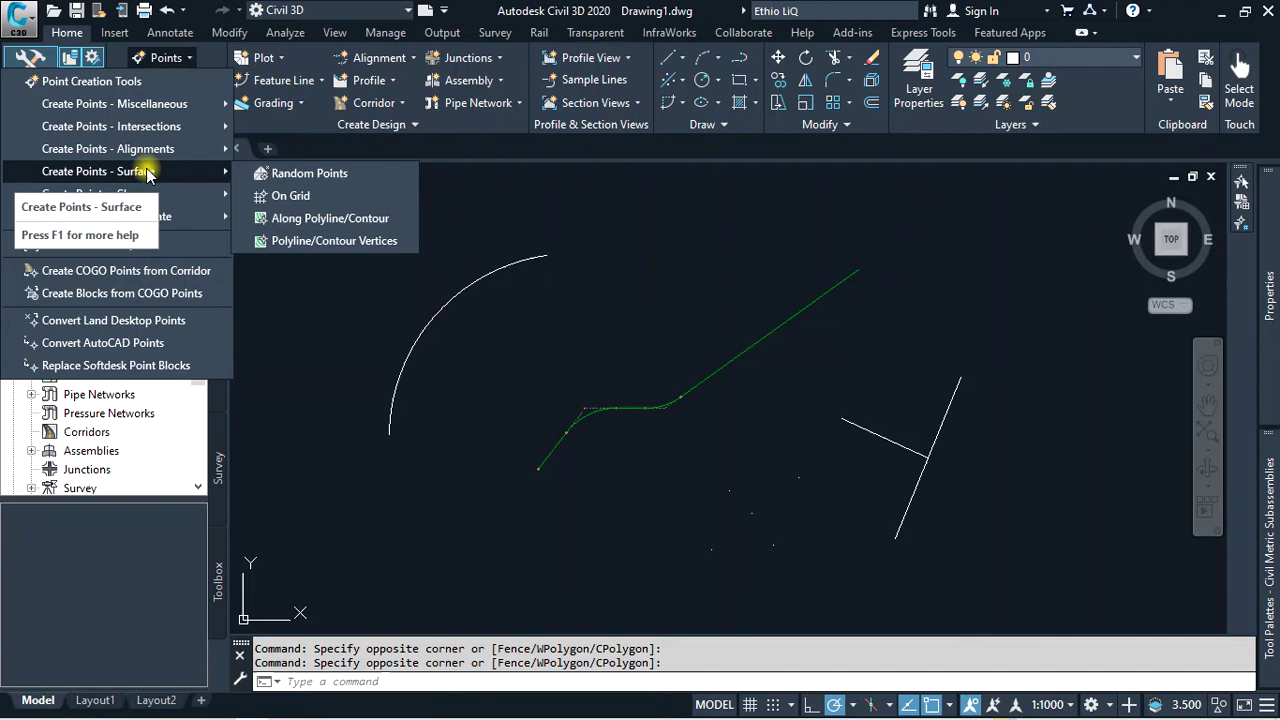
mouse_move(114, 104)
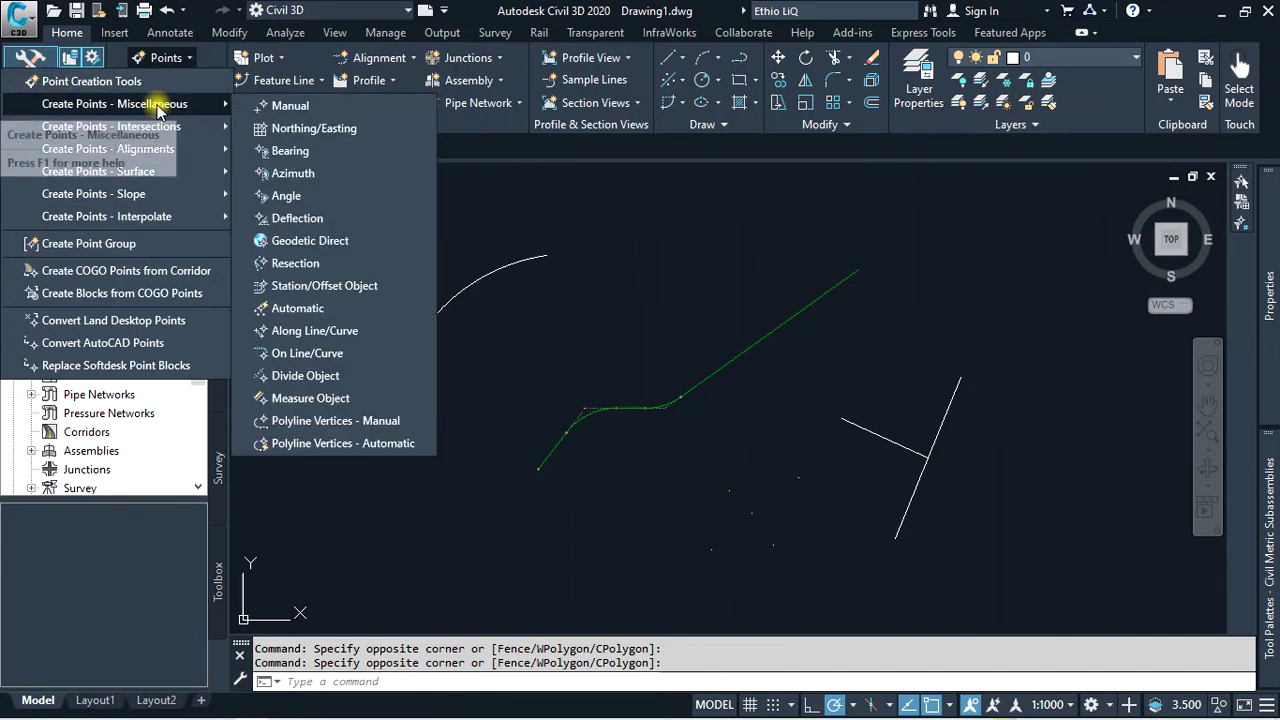
Start Manual point creation and move the Create Points toolbar up over the ribbon
click(331, 106)
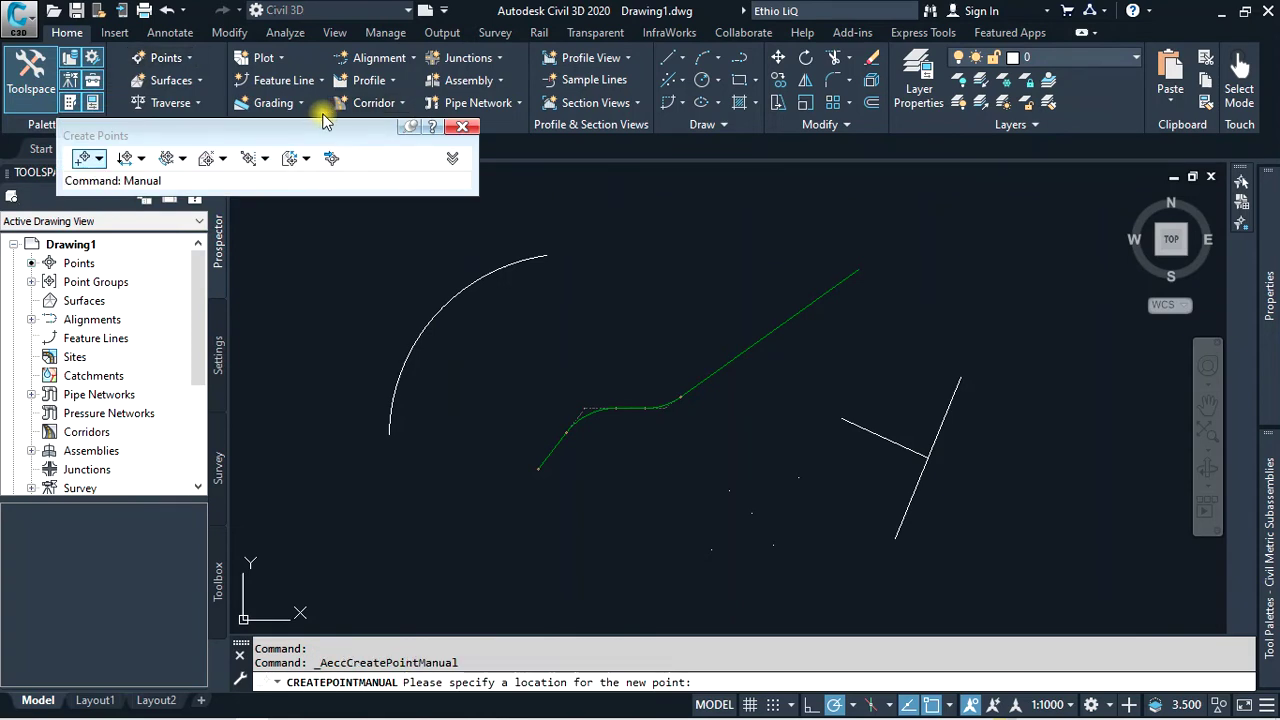
mouse_move(215, 130)
mouse_down()
mouse_move(238, 80)
mouse_move(214, 70)
mouse_move(217, 56)
mouse_up()
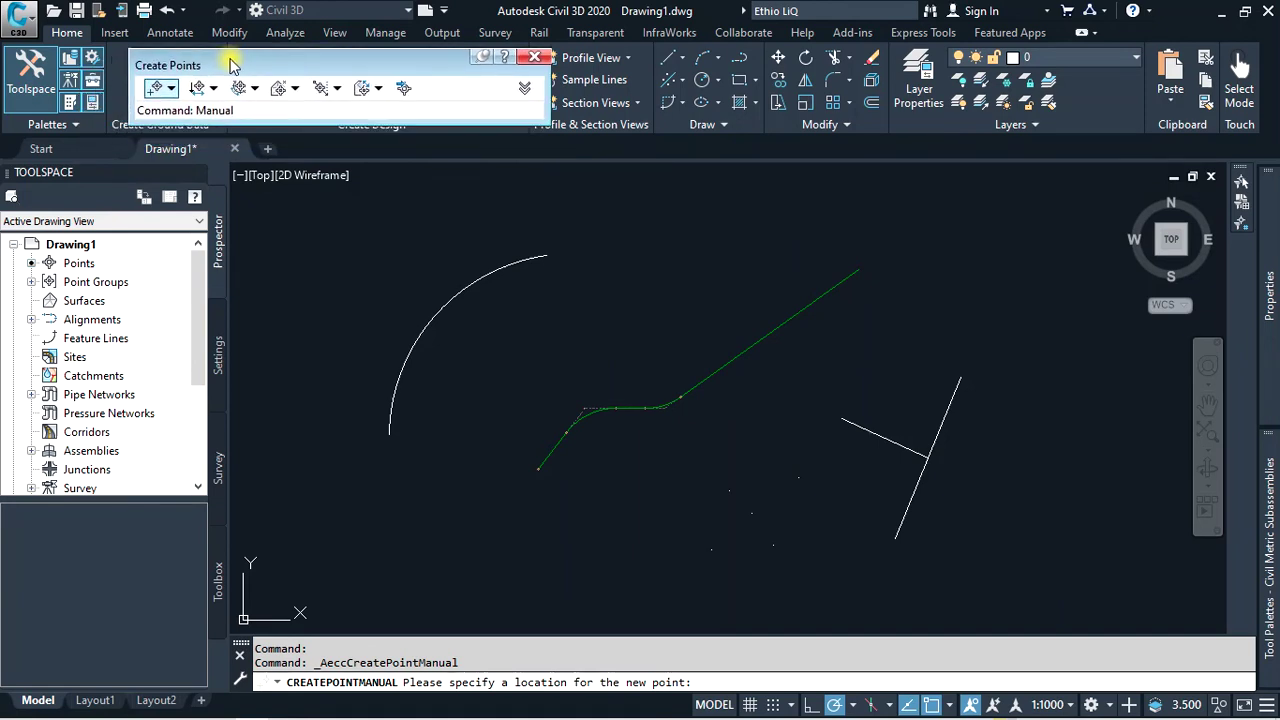
click(158, 81)
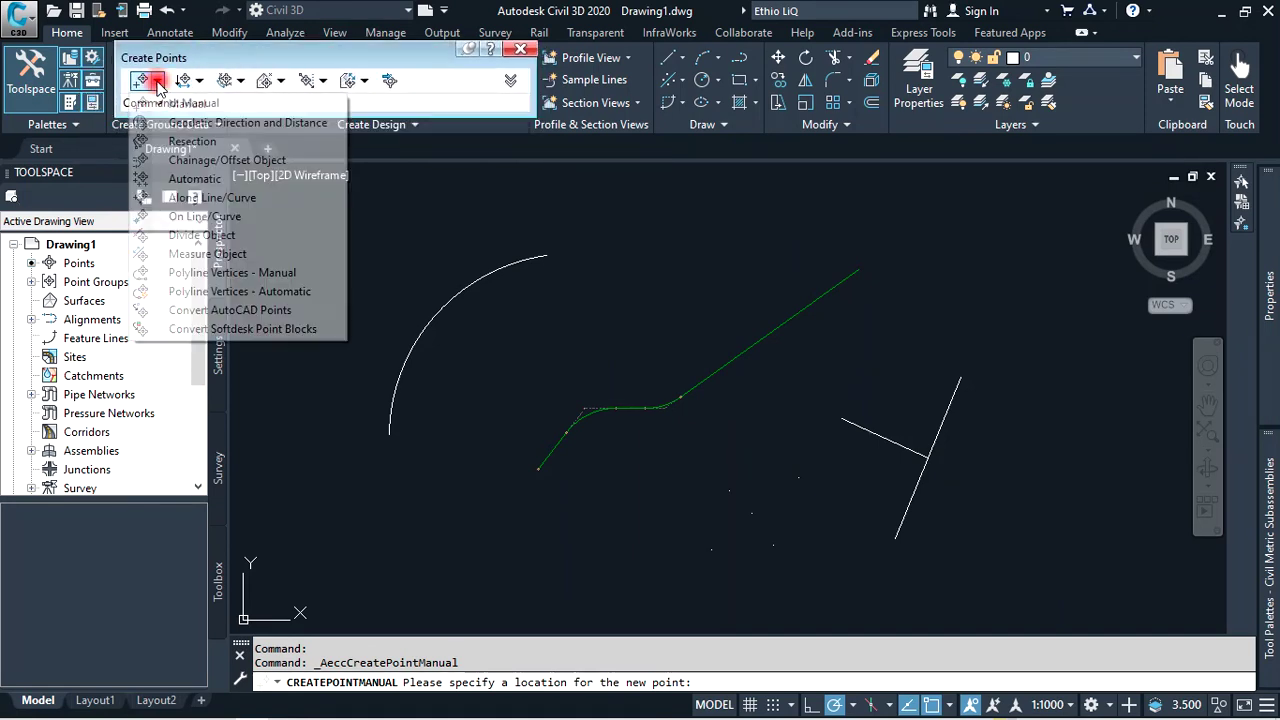
click(187, 104)
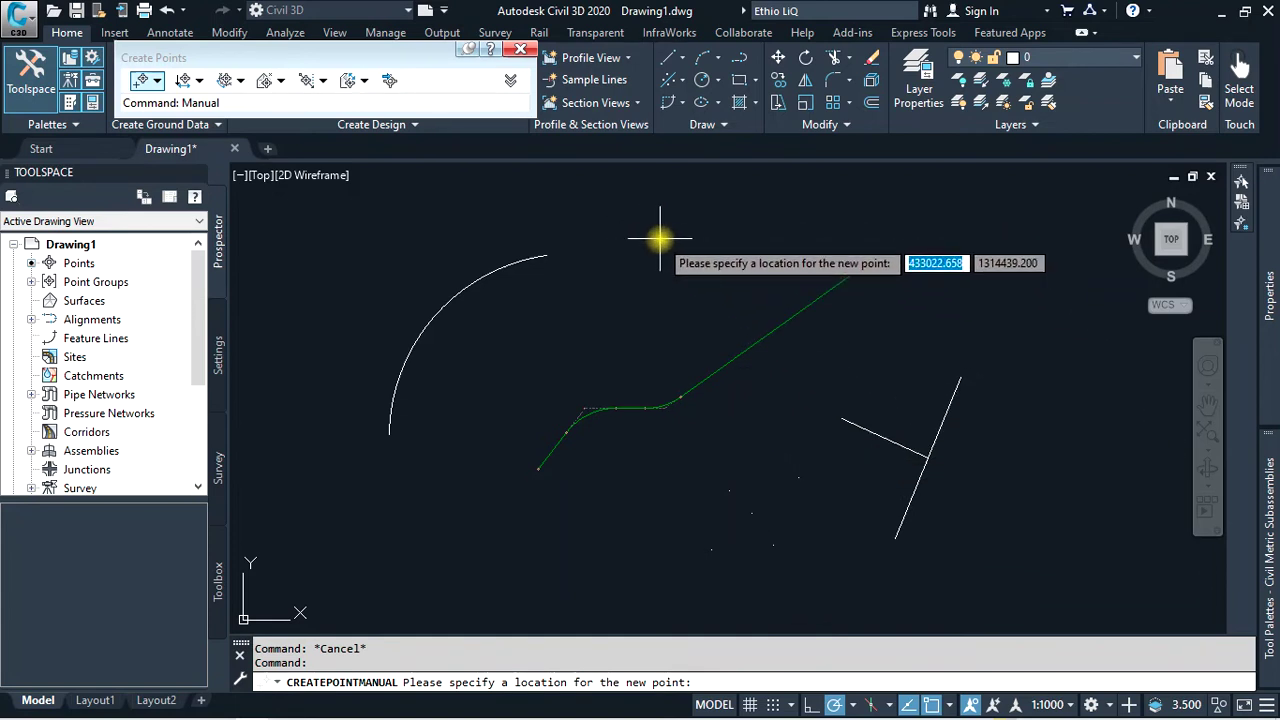
Place pt 1 at level 10 and pt 2 at level 12 above the green alignment
click(663, 238)
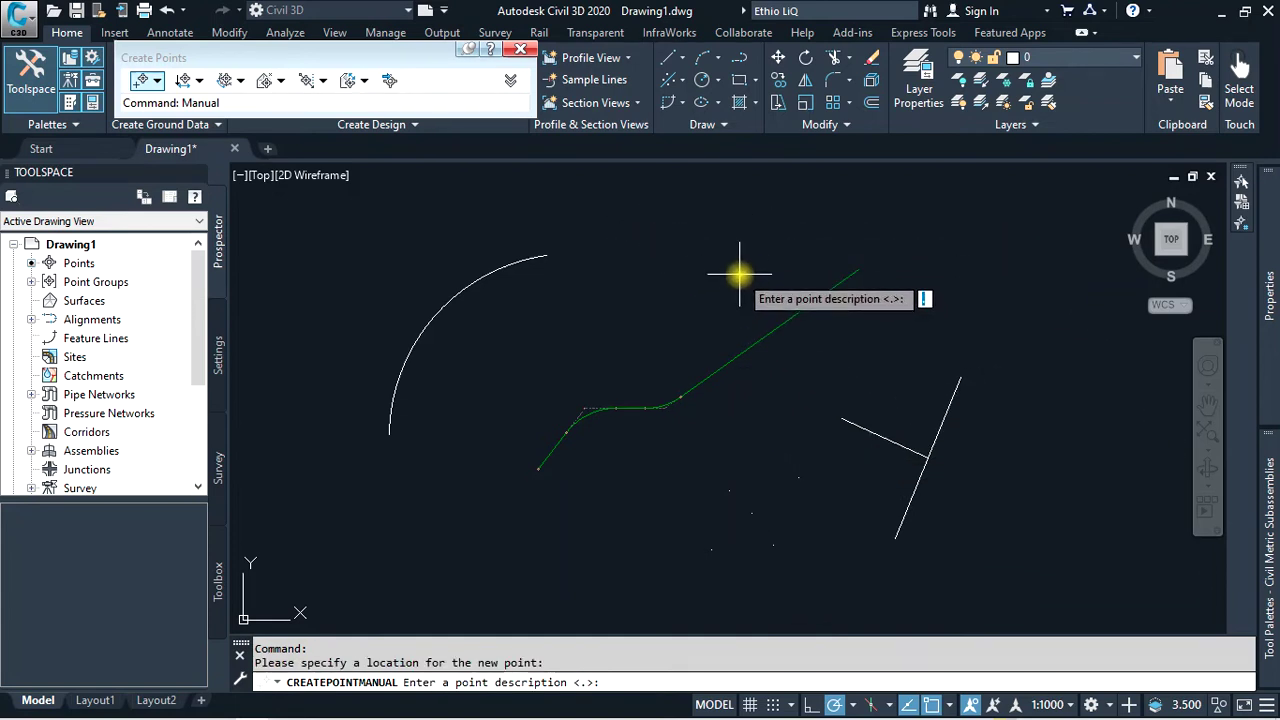
text(pt 1)
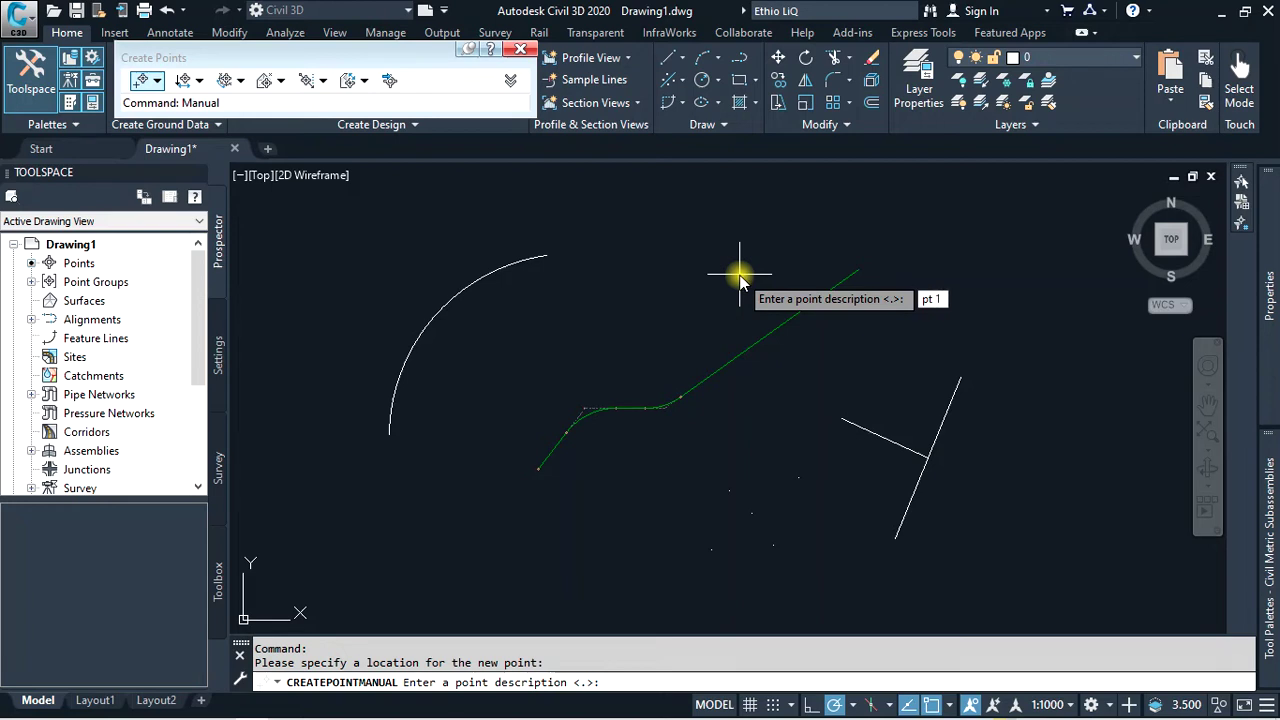
key(Return)
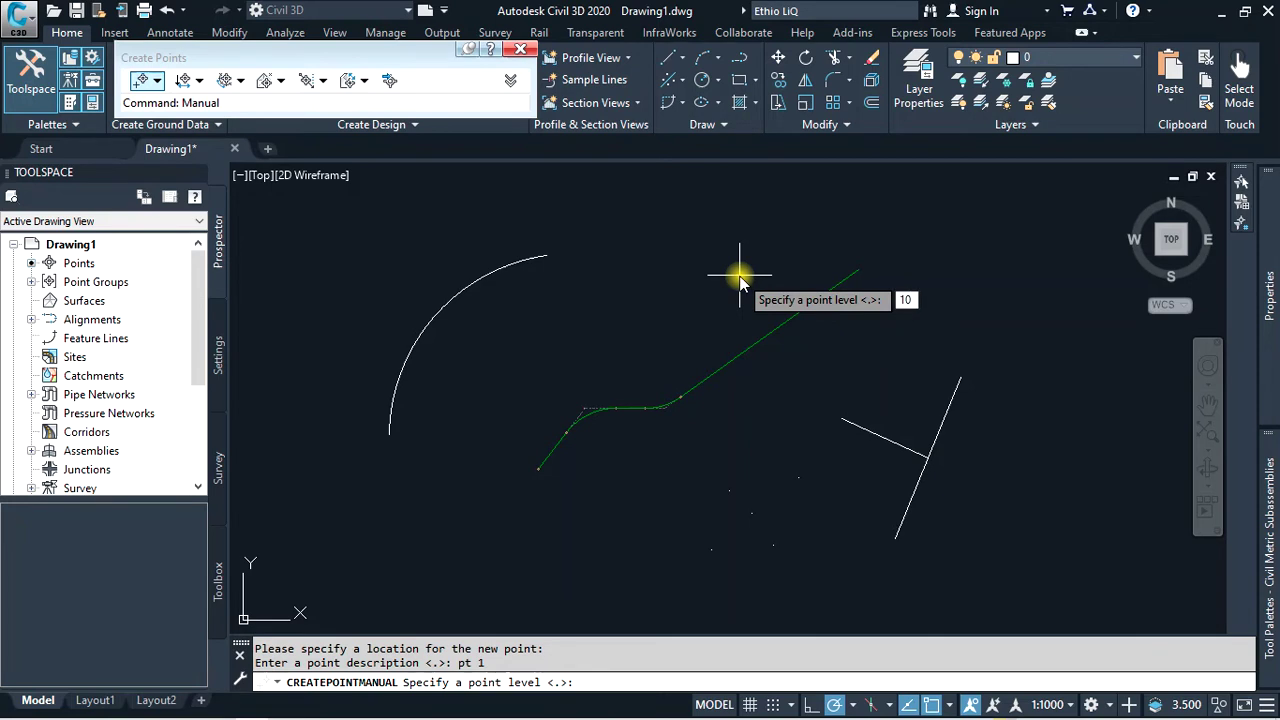
key(Return)
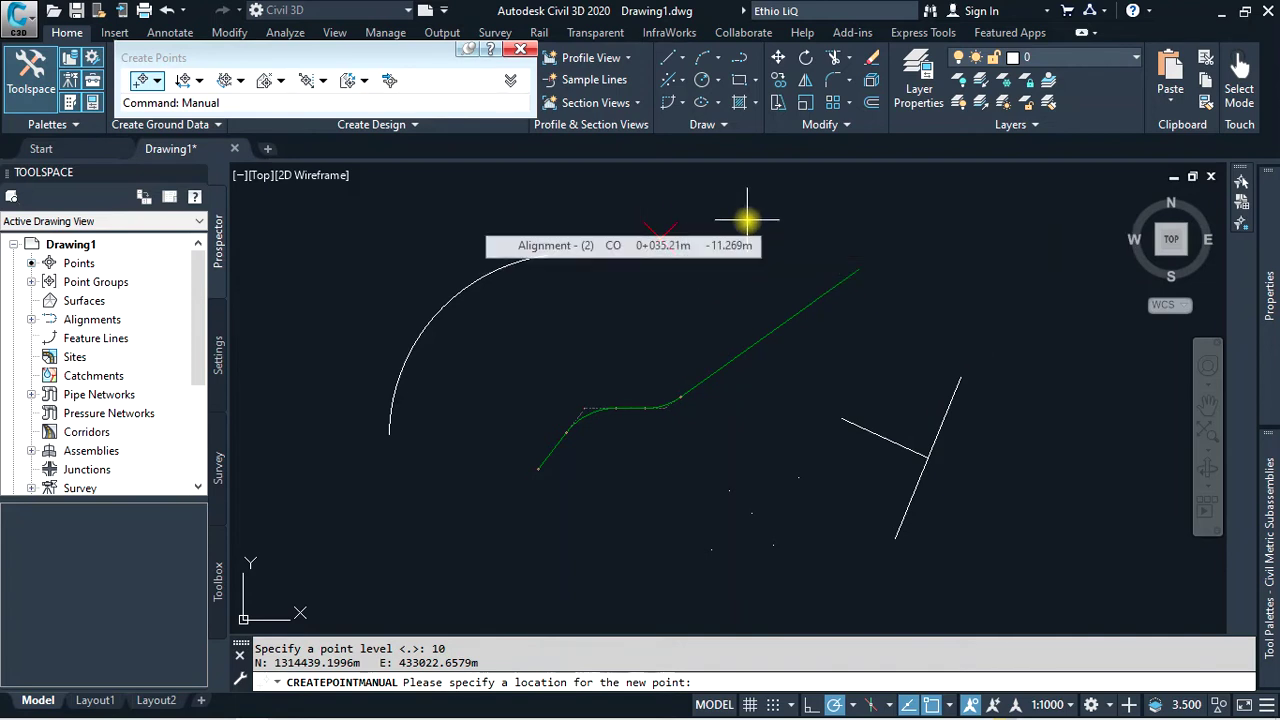
click(749, 213)
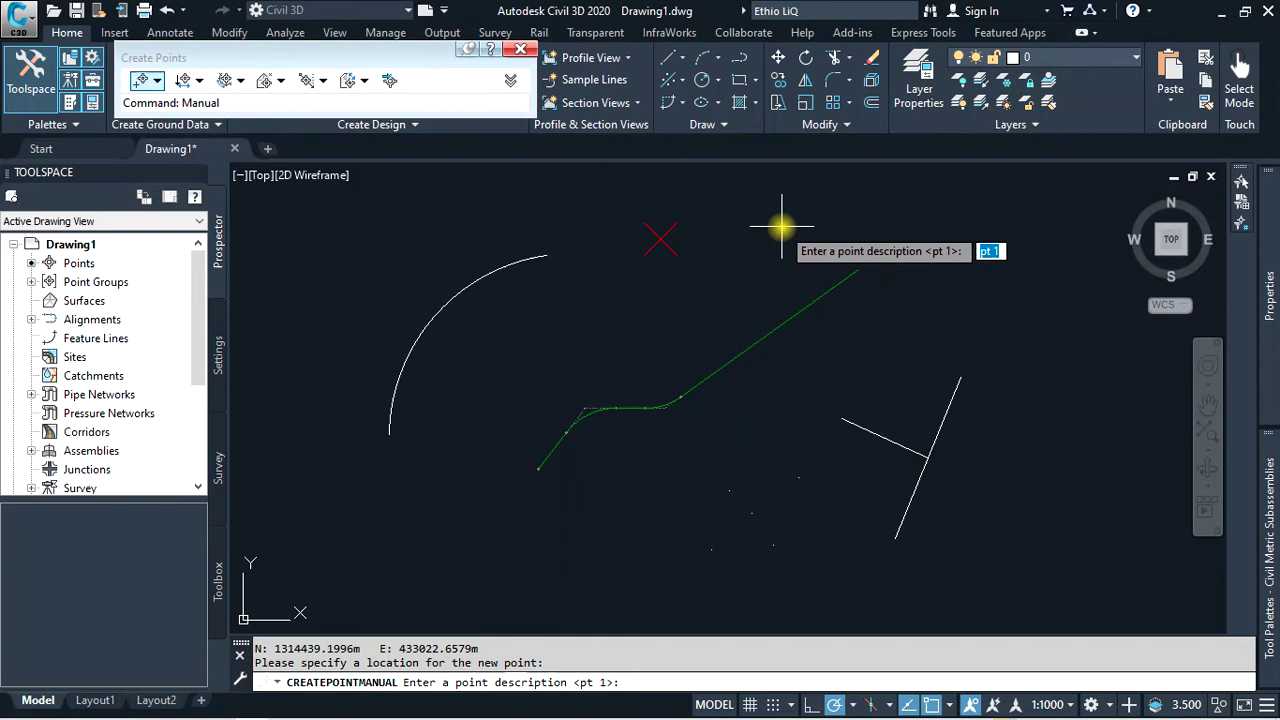
text(pt 2)
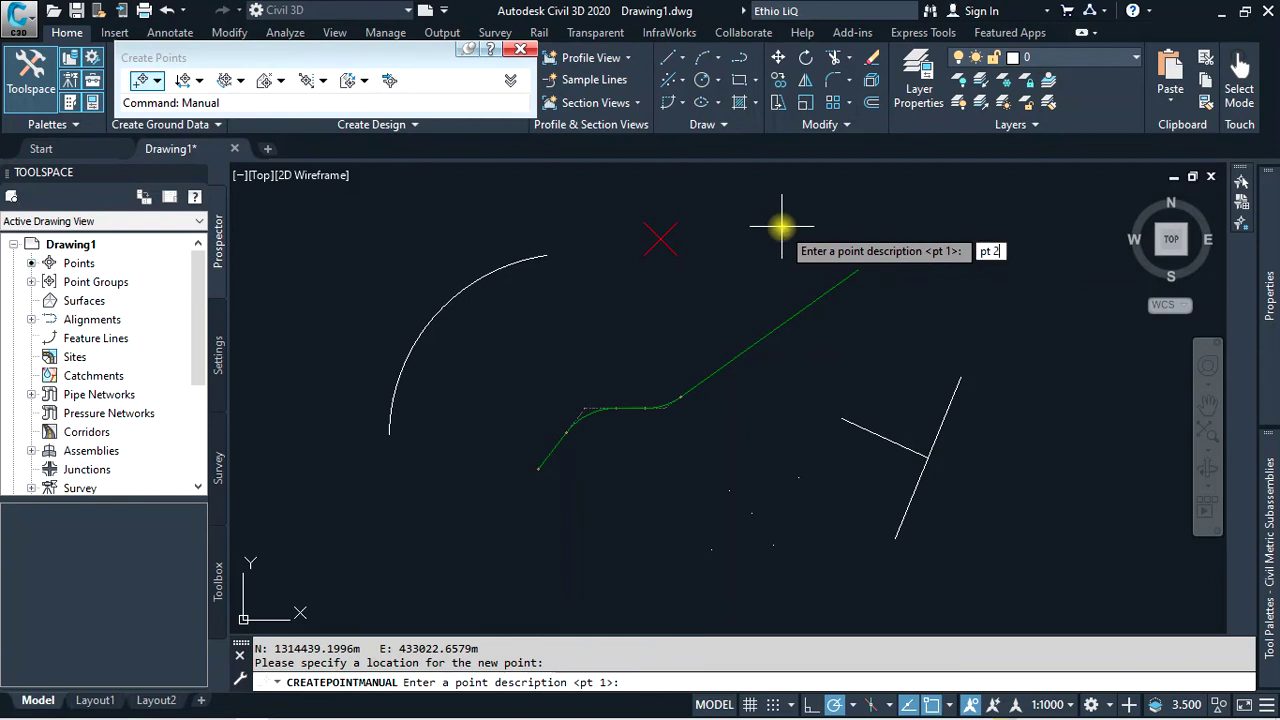
key(Return)
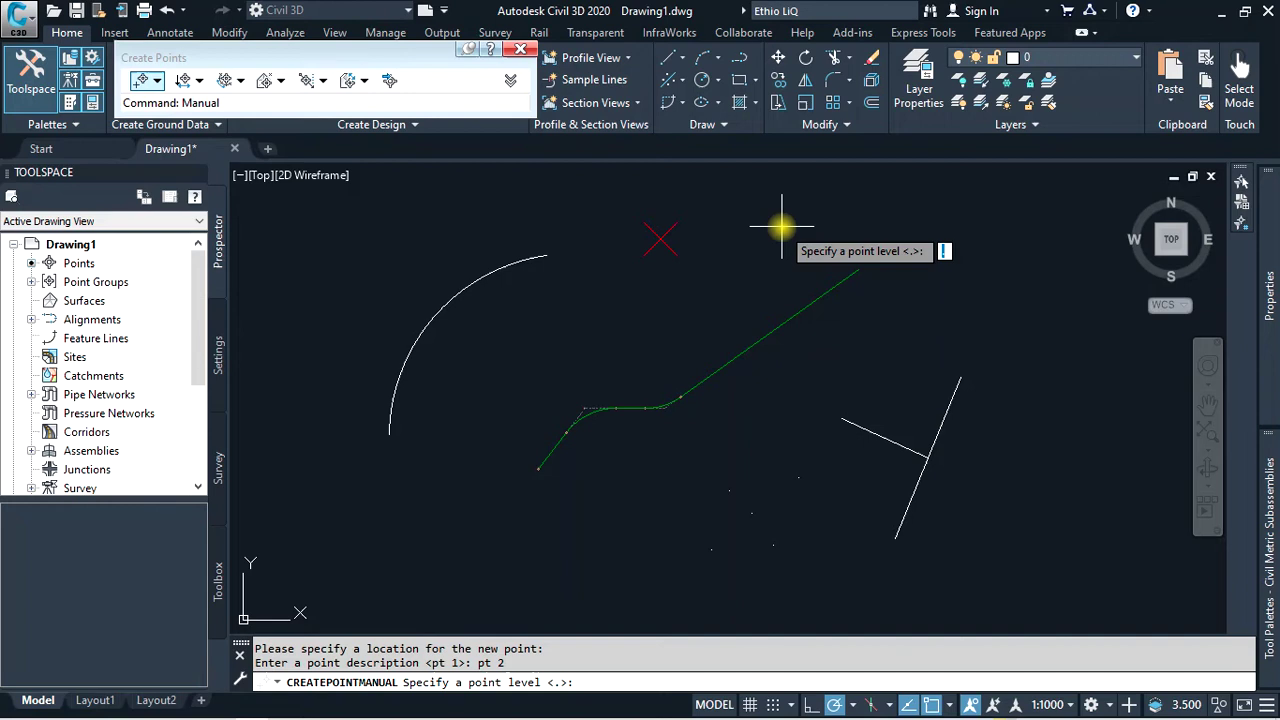
text(12)
key(Return)
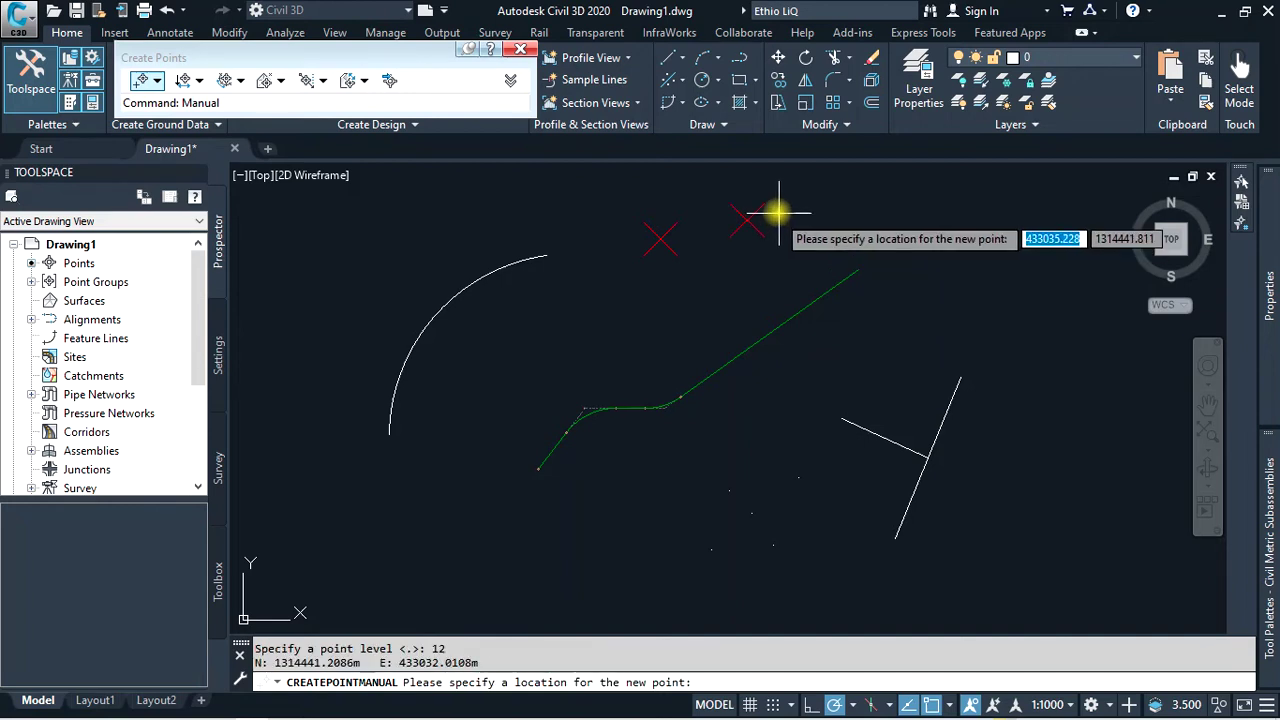
End manual point creation and close the Create Points toolbar
key(Escape)
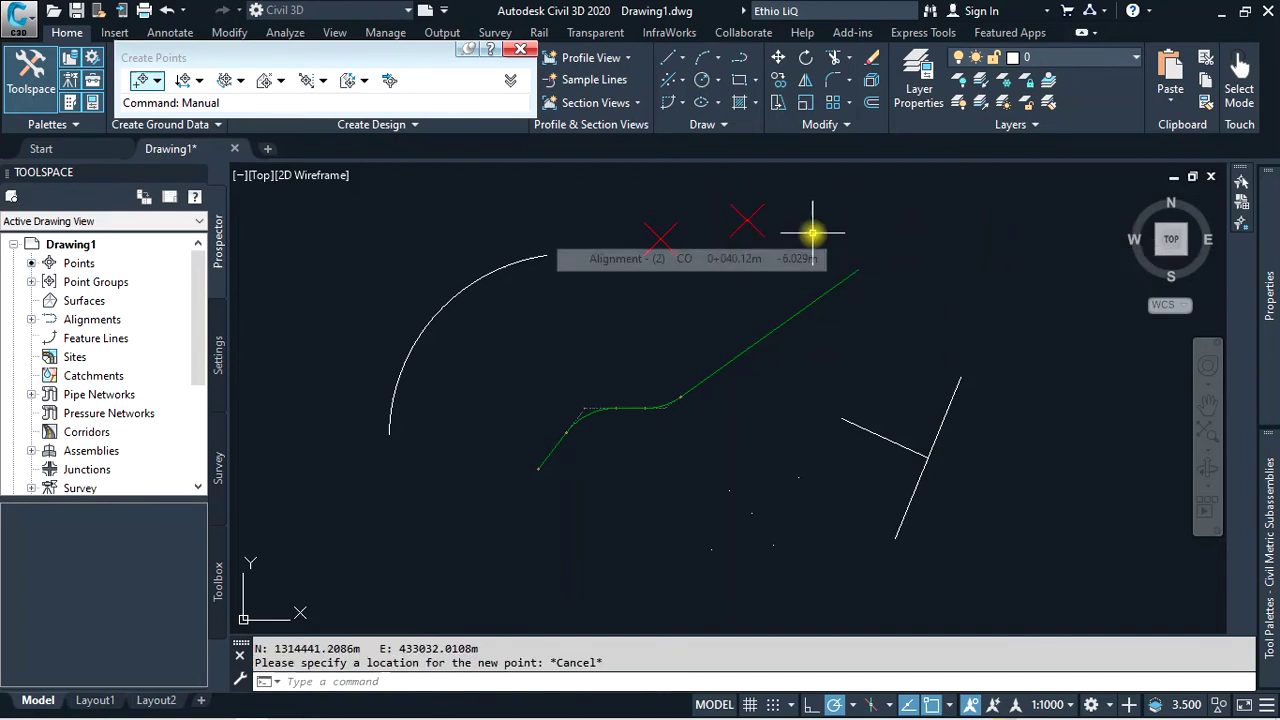
click(157, 82)
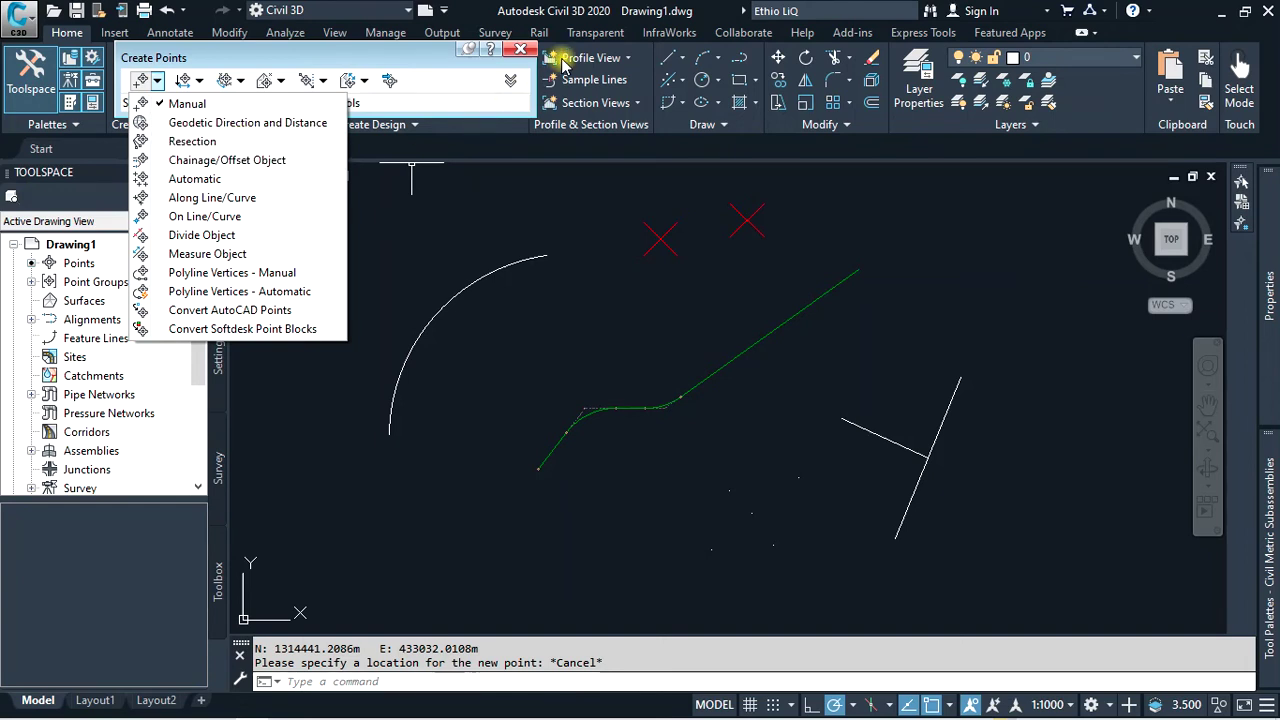
click(520, 49)
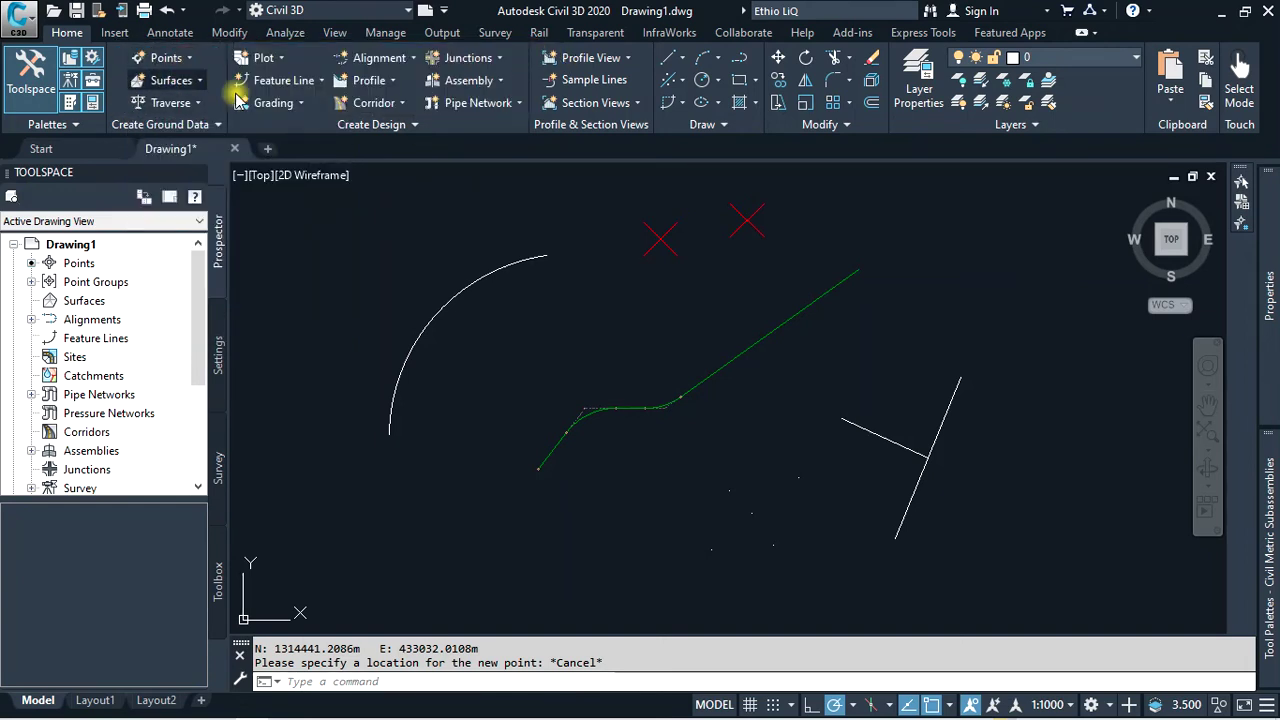
Create pt 3 by Northing/Easting at 1313785, 432845 with level 3200
click(187, 63)
mouse_move(114, 104)
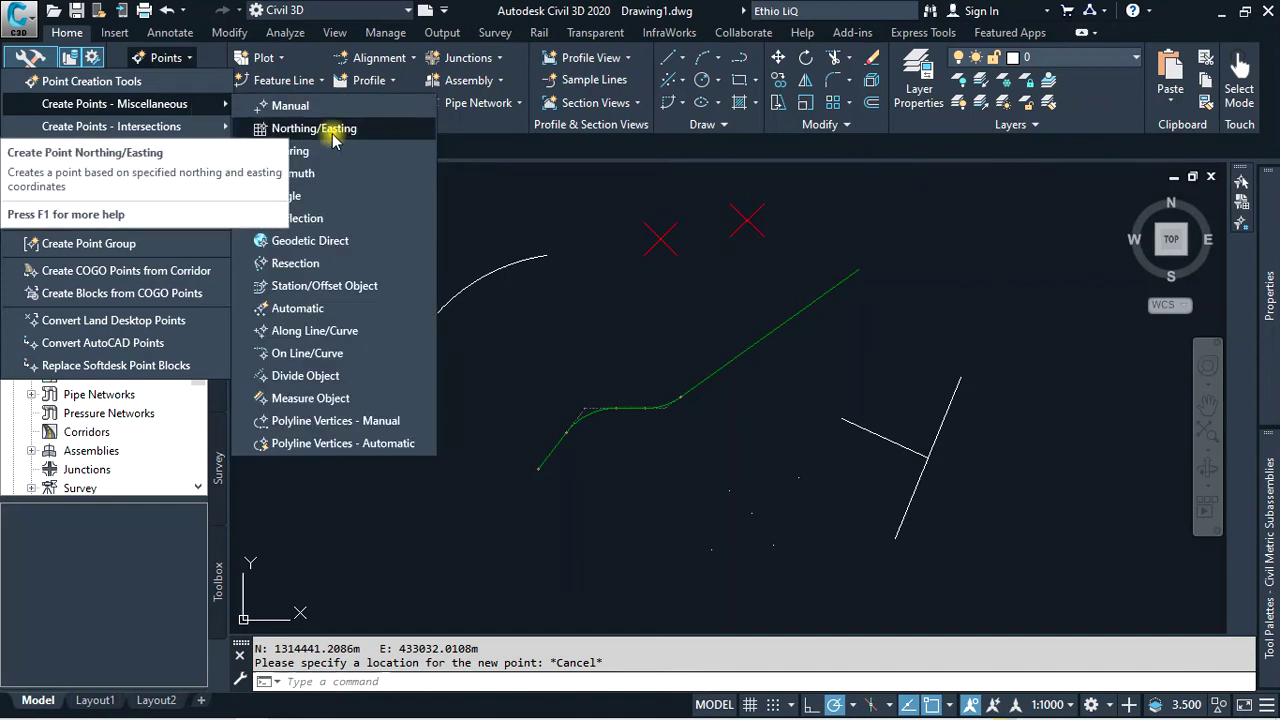
click(333, 140)
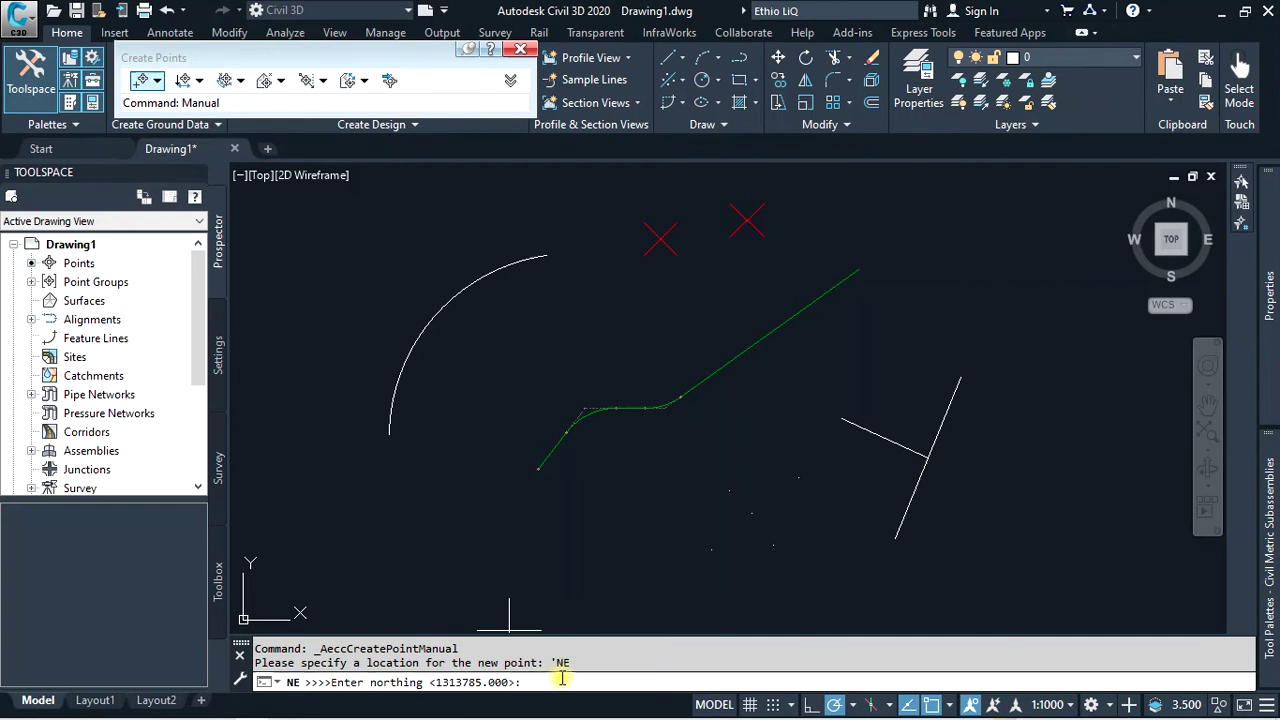
key(Return)
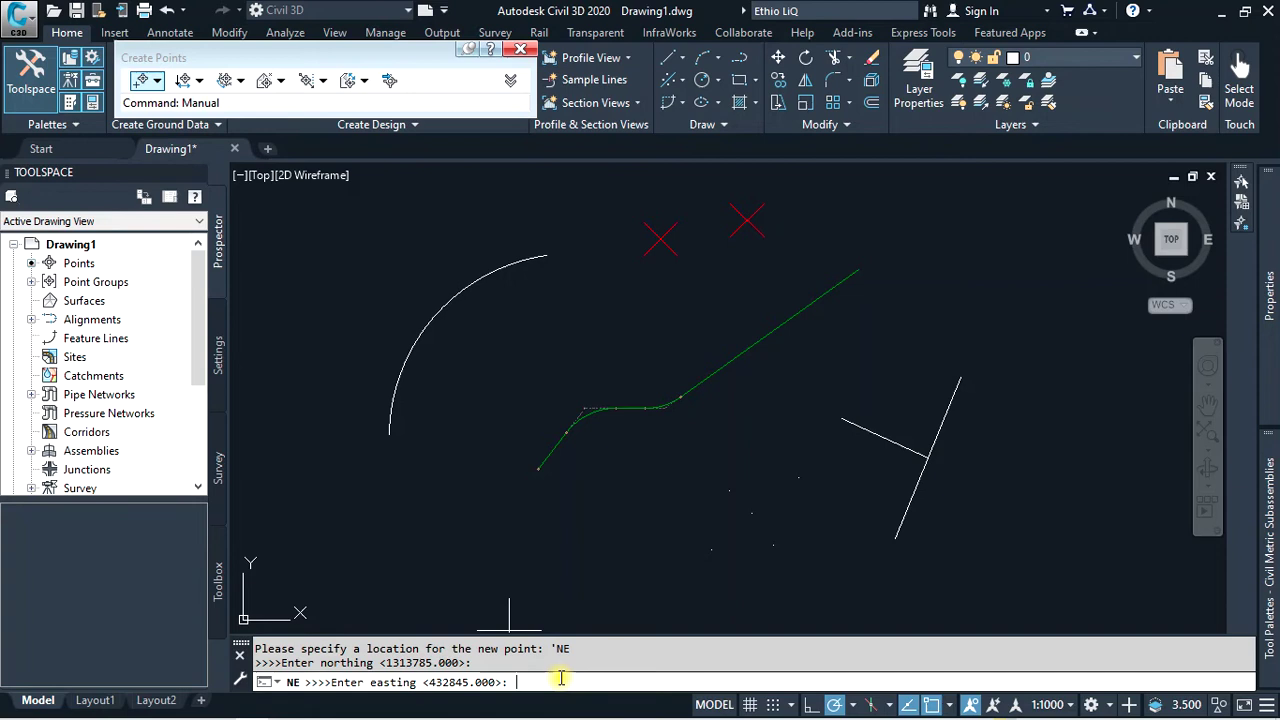
key(Return)
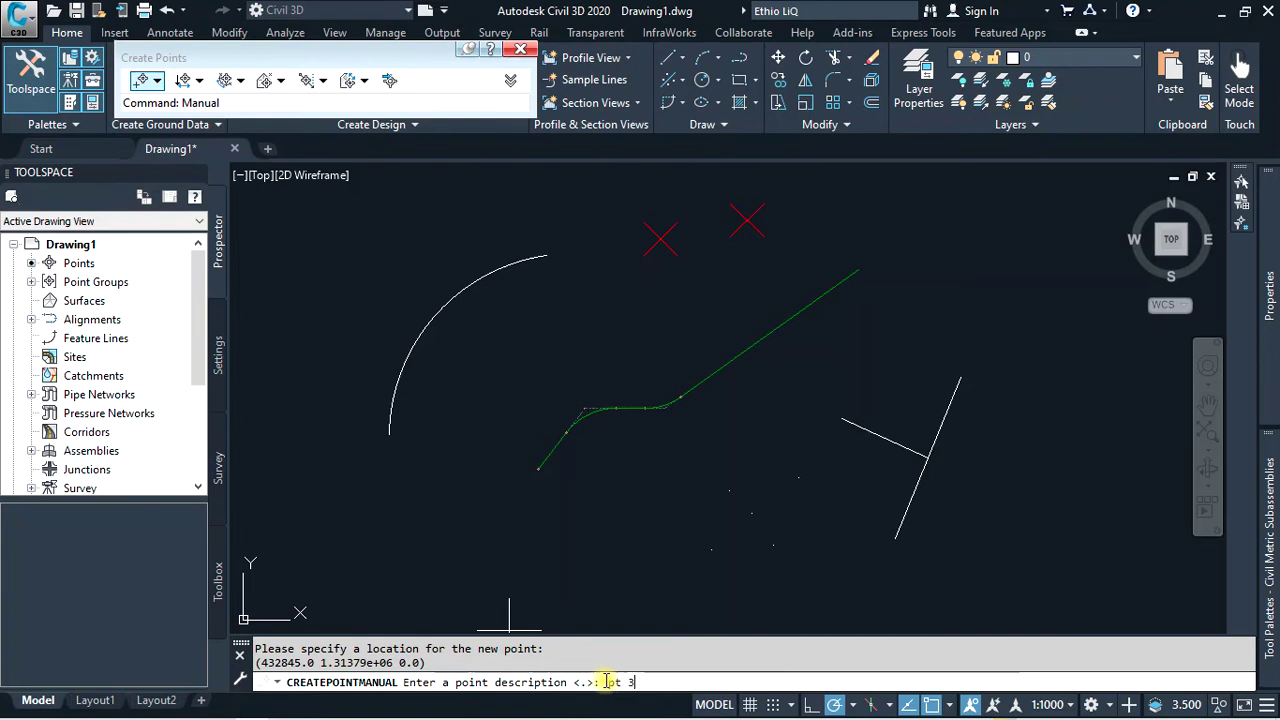
key(Return)
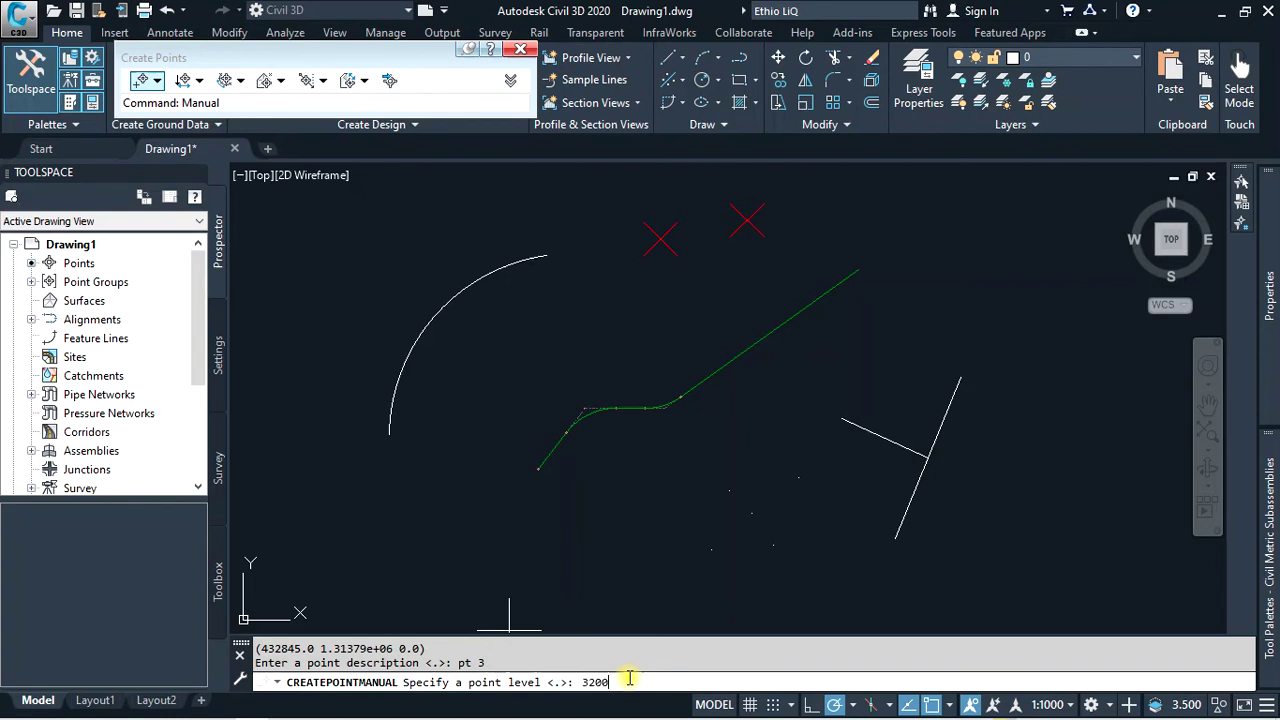
key(Return)
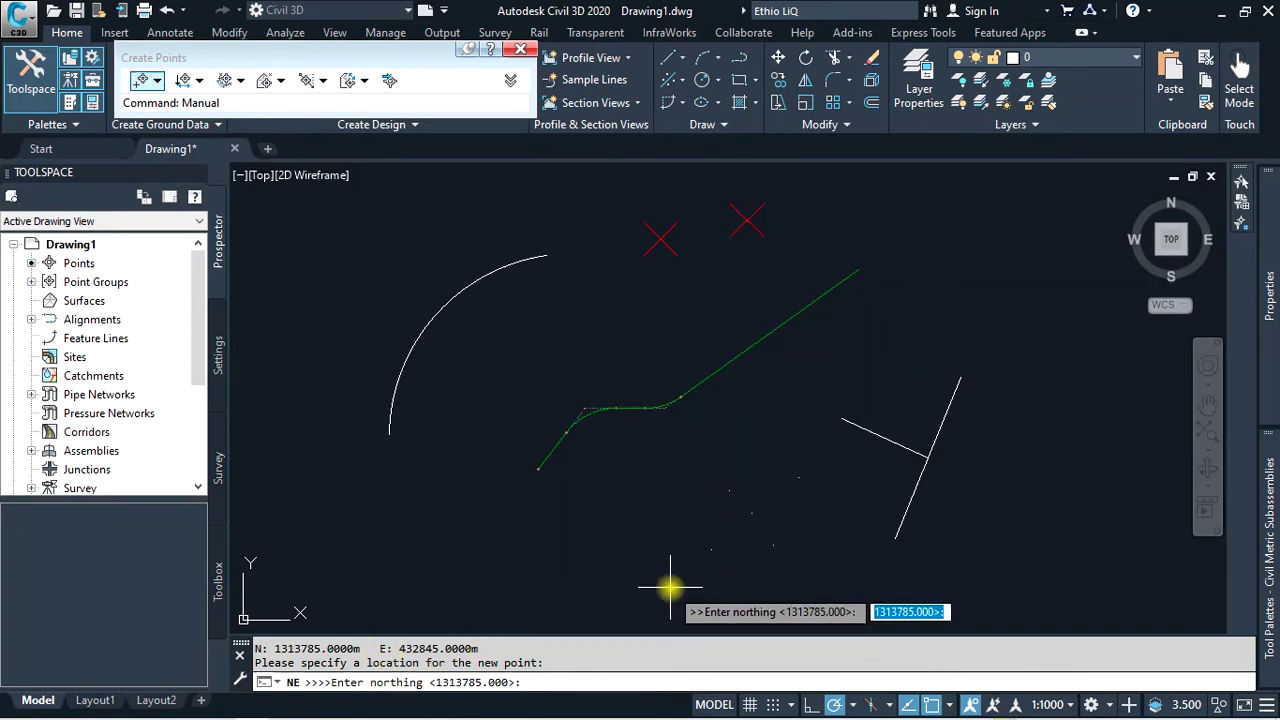
End the point command and zoom the view to review the new points
key(Escape)
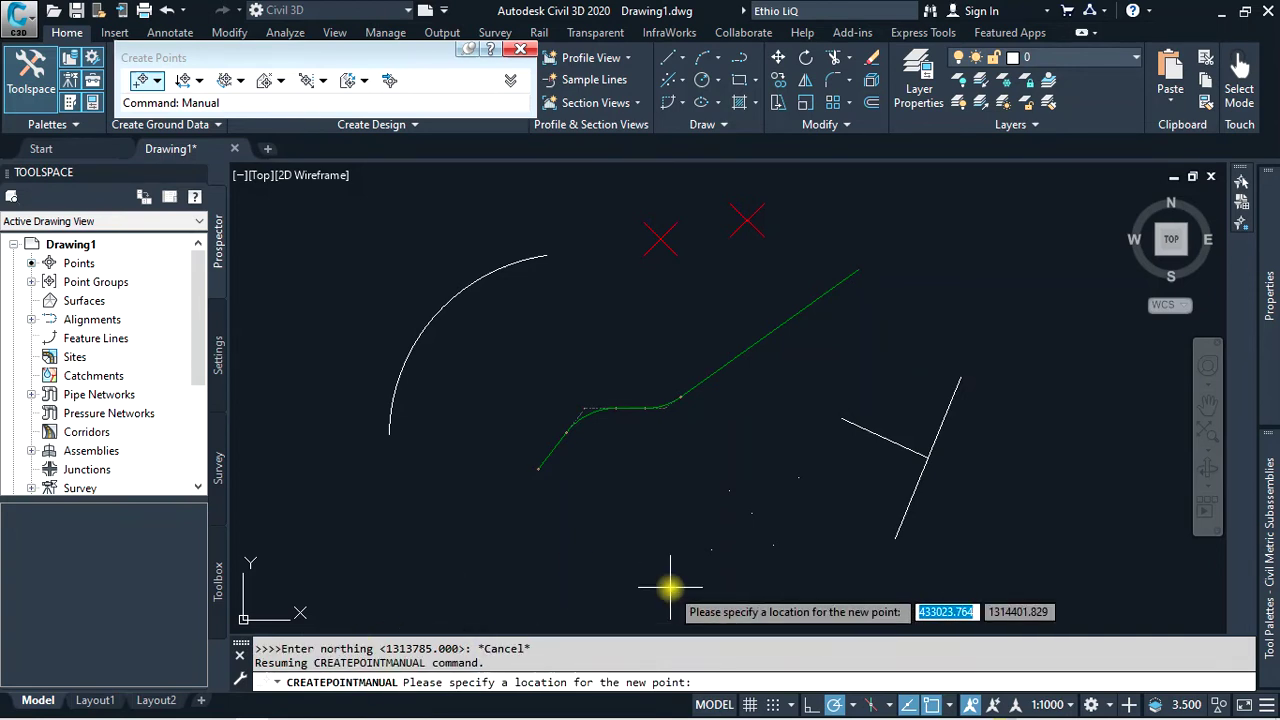
key(Escape)
scroll(623, 523, down, 3)
scroll(717, 394, down, 1)
scroll(871, 357, up, 1)
scroll(946, 429, up, 1)
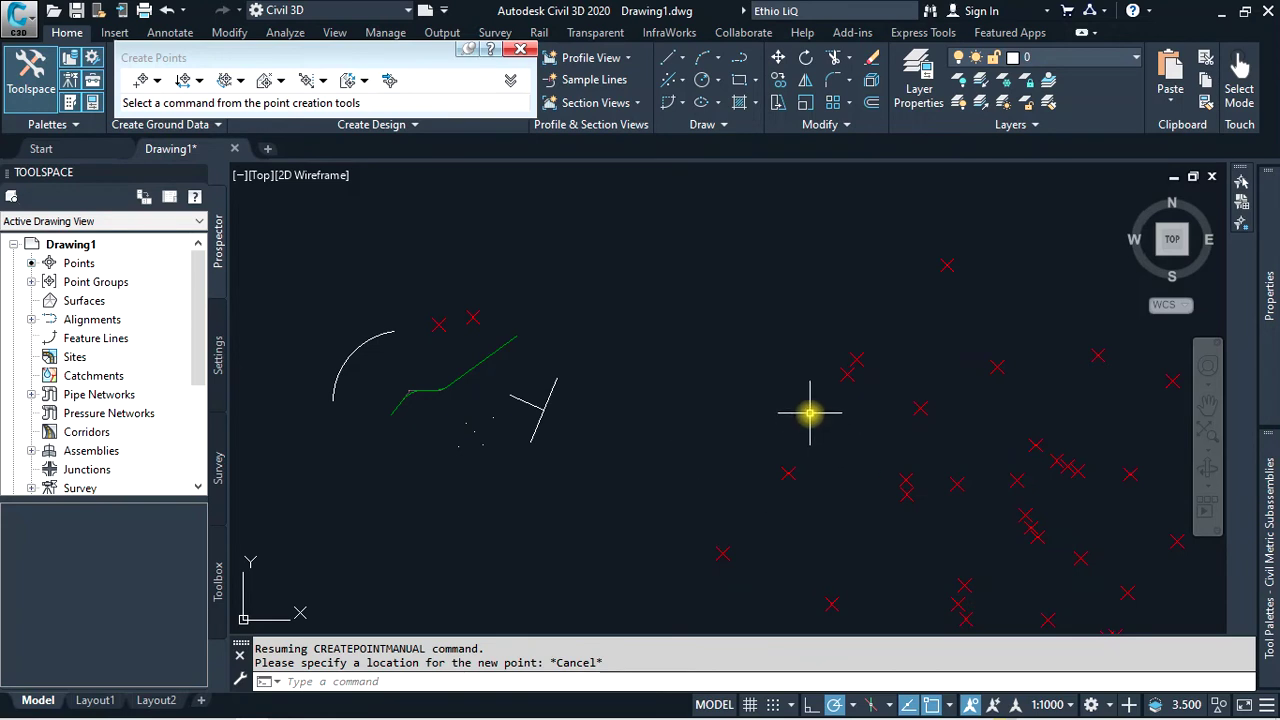
scroll(916, 346, down, 2)
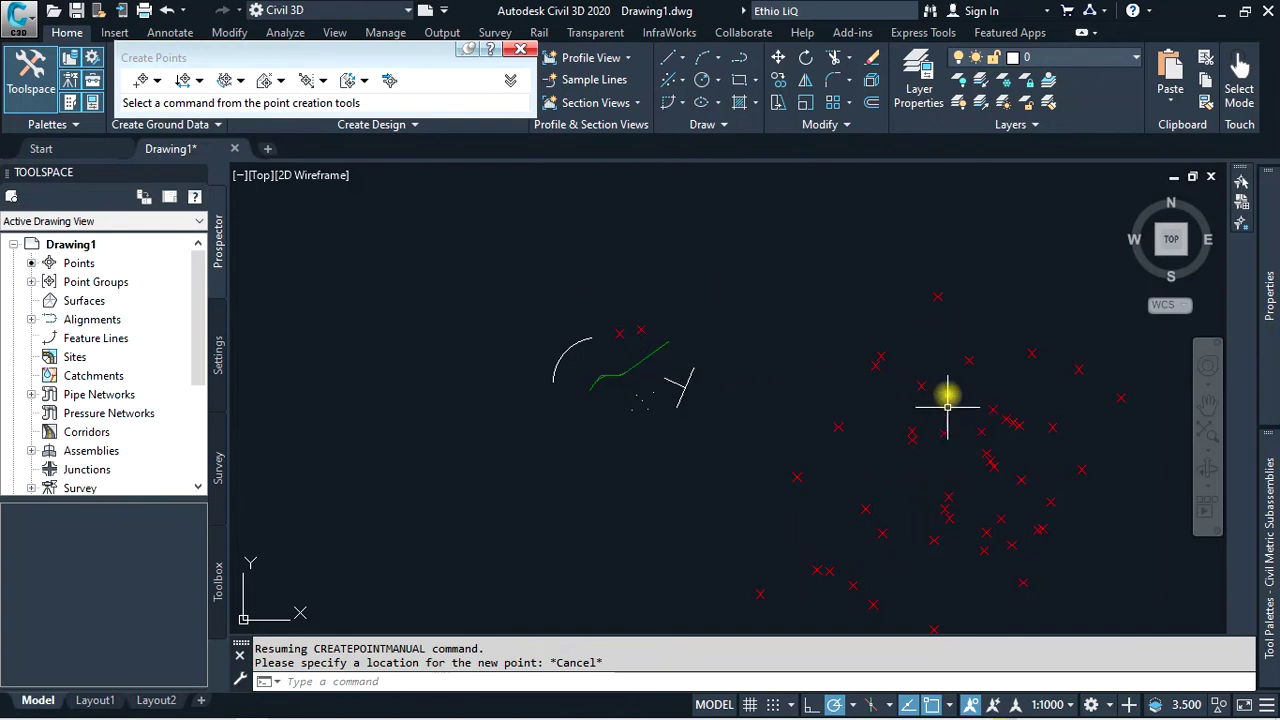
Run Automatic point creation on the white arc
click(157, 80)
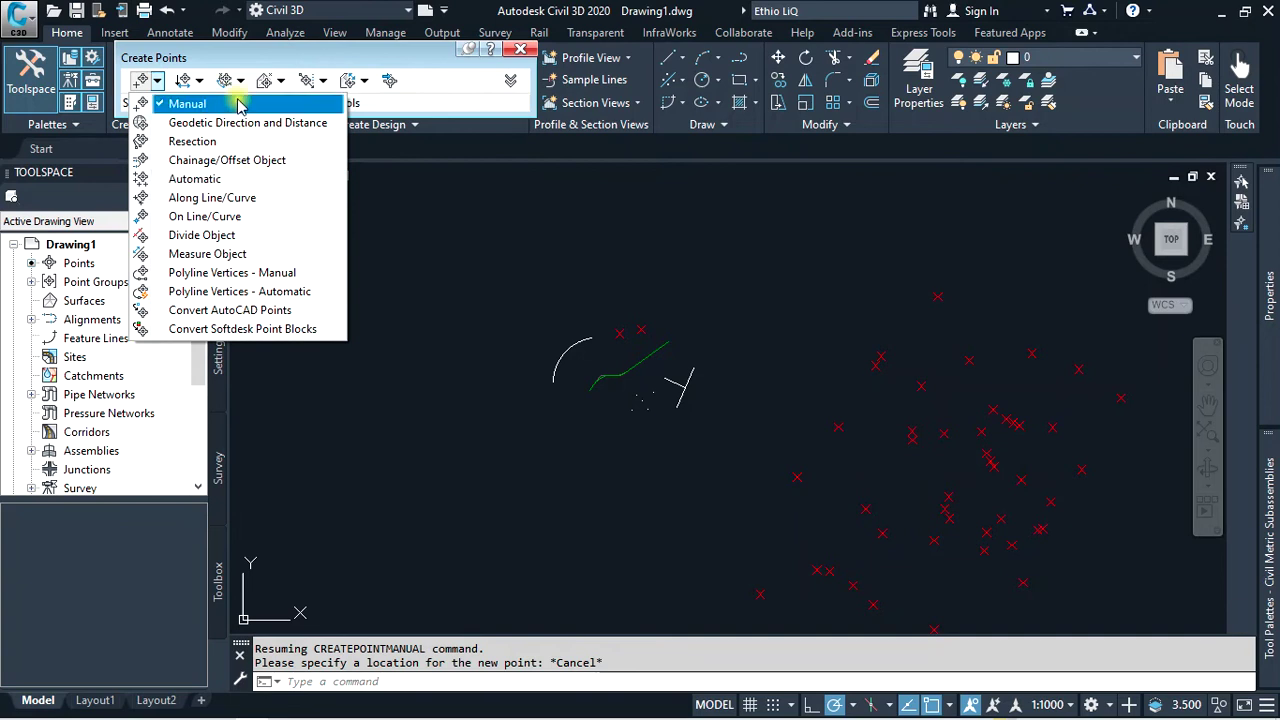
click(205, 178)
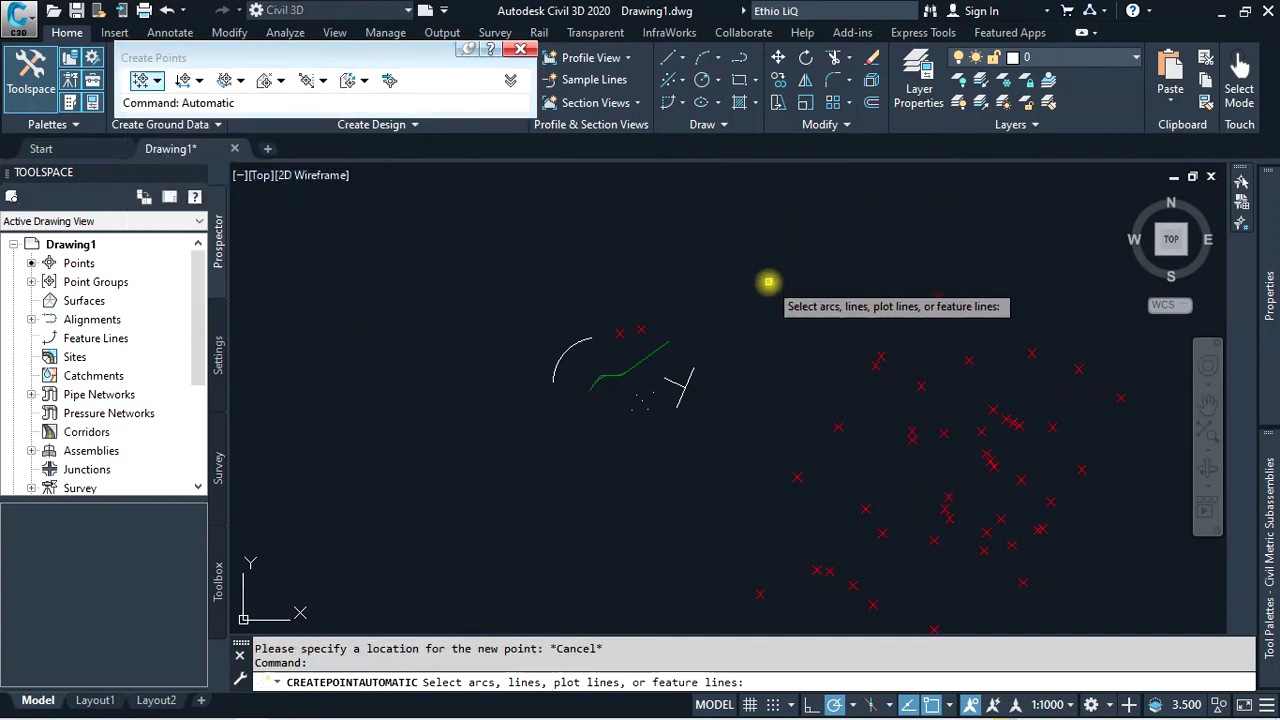
scroll(588, 408, up, 2)
scroll(588, 408, up, 3)
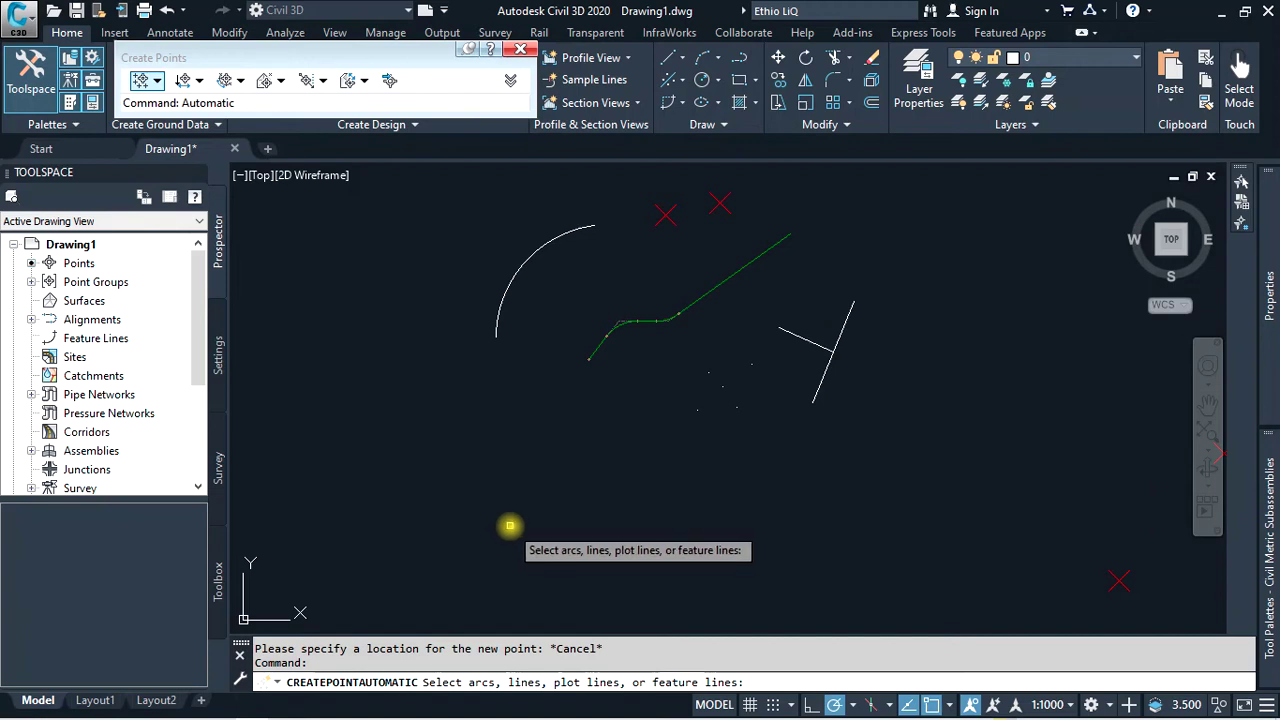
click(498, 310)
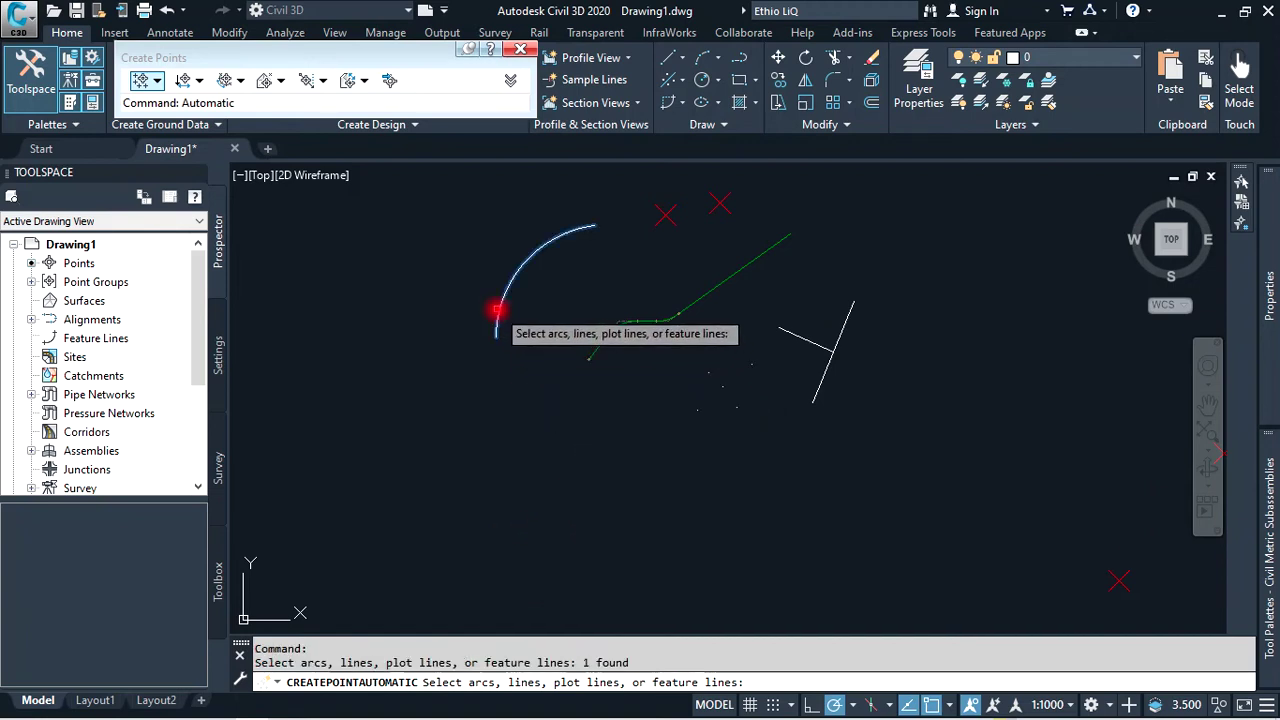
key(Return)
text(pt 6)
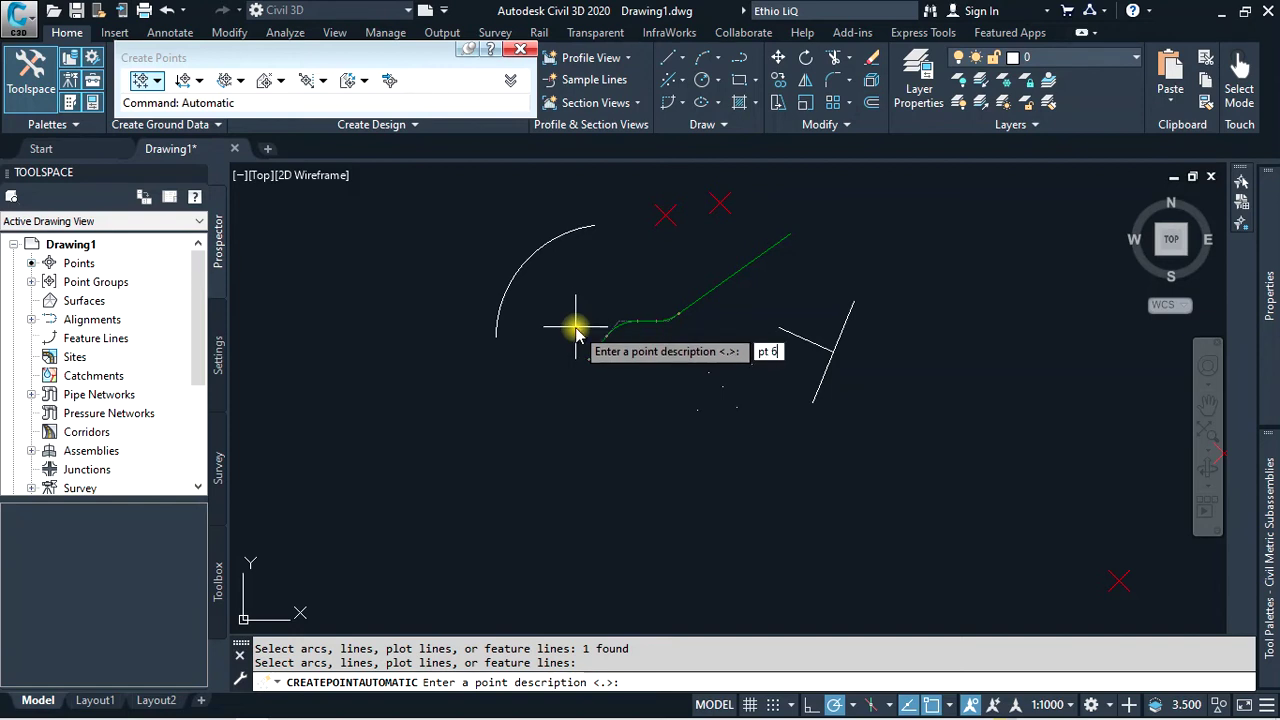
Describe the arc-end points pt 6 and pt 8 with levels 2300 and 2333, then finish
key(Return)
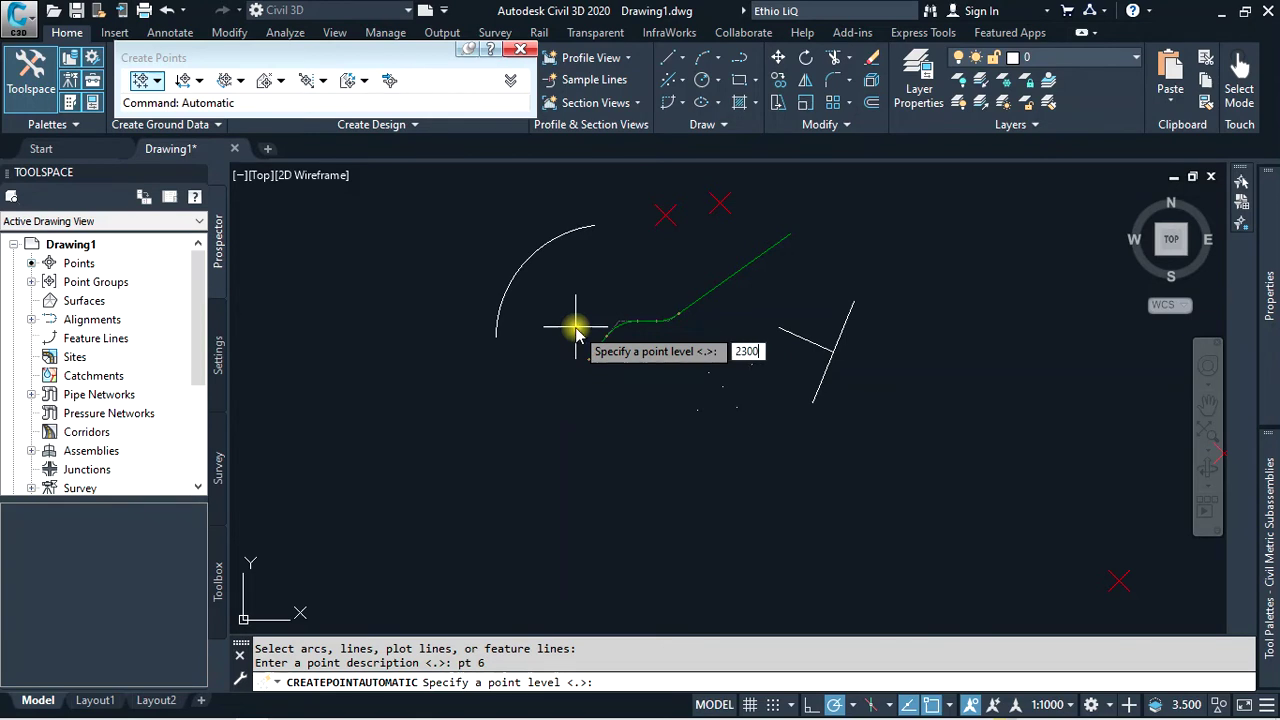
key(Return)
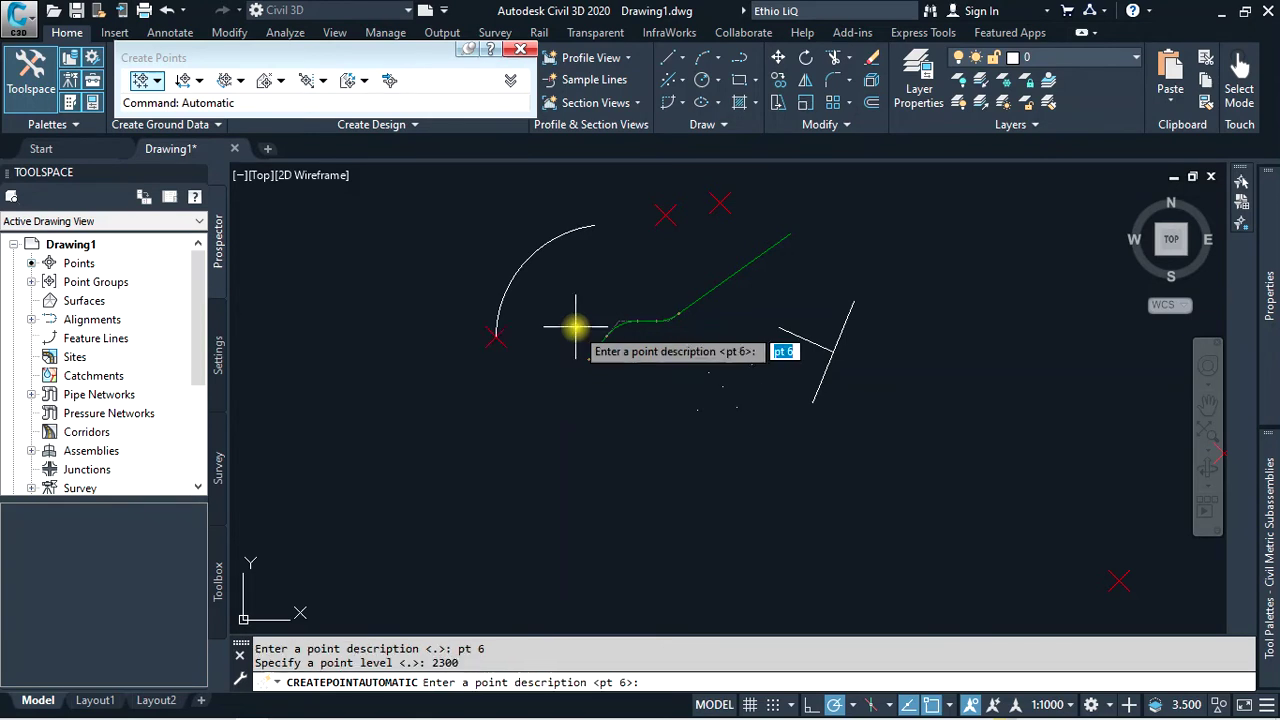
text(pt 8)
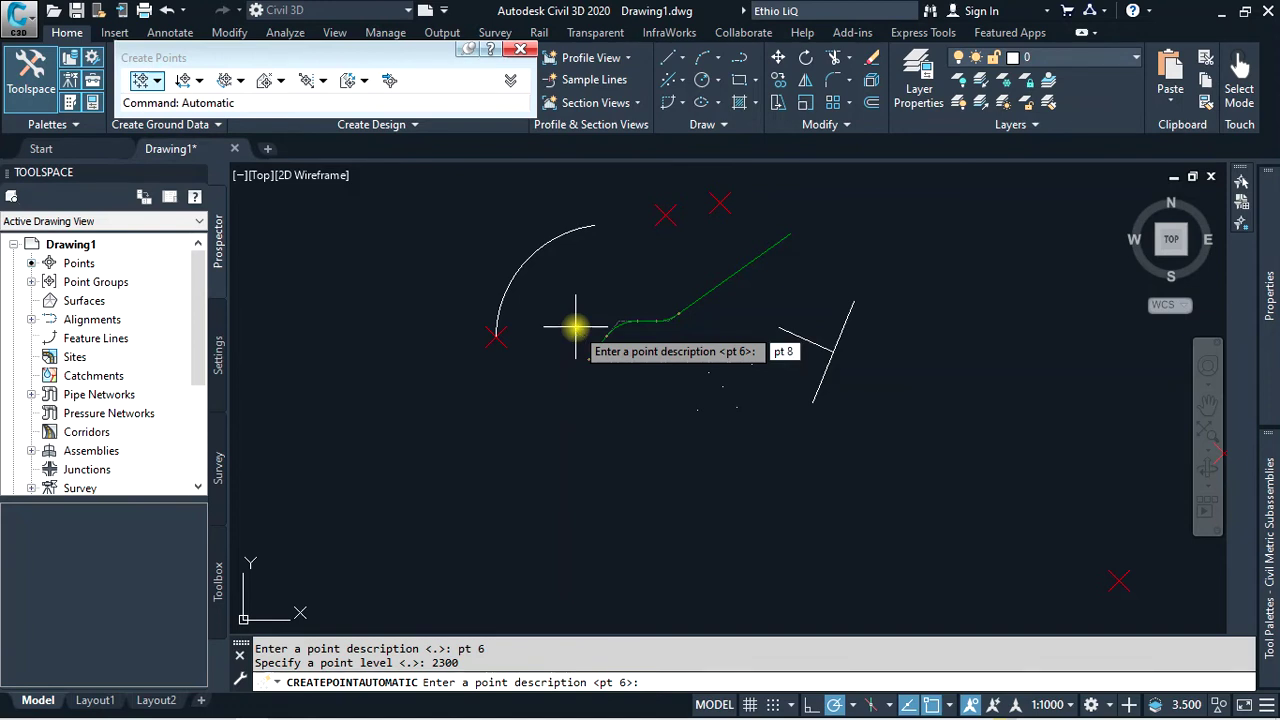
key(Return)
text(2333)
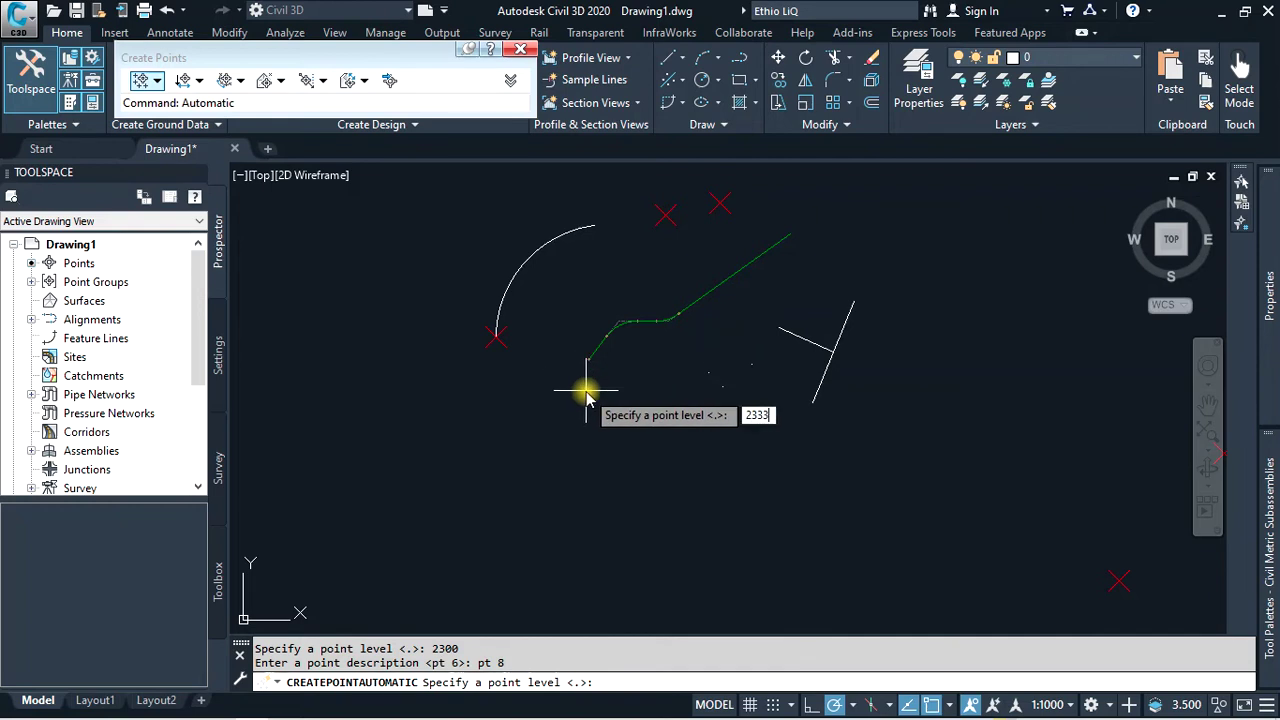
key(Return)
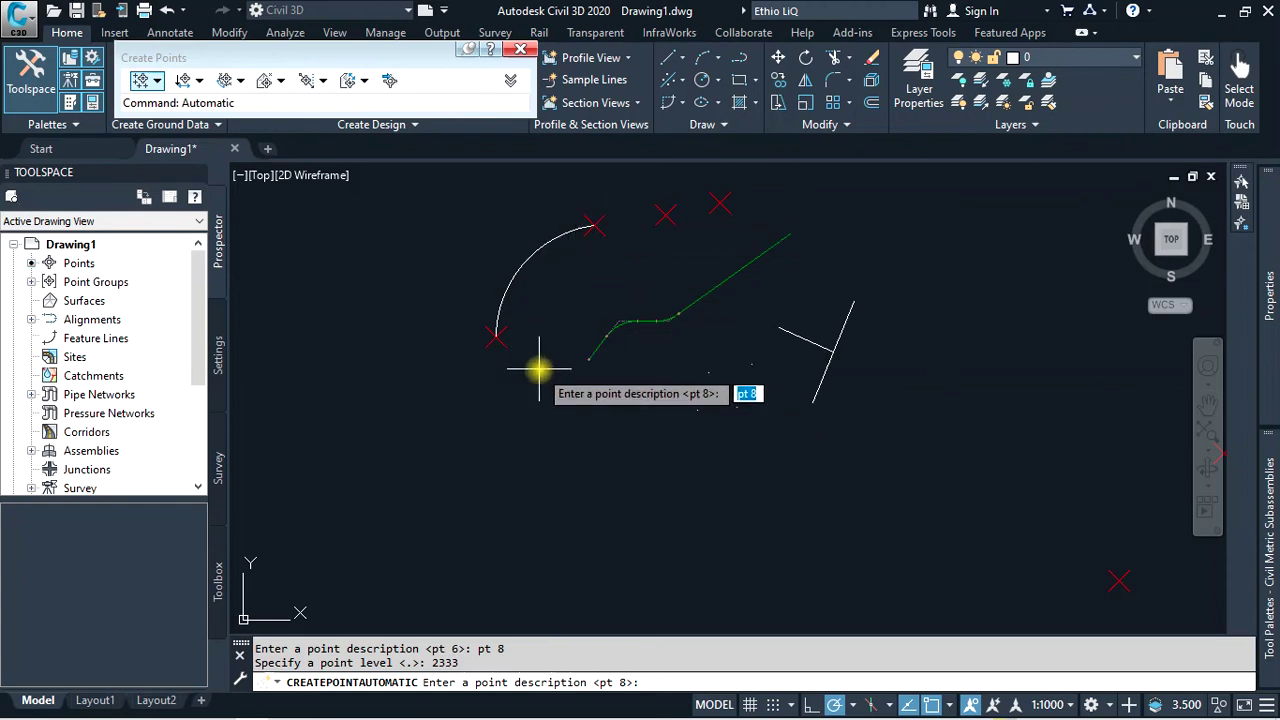
key(Escape)
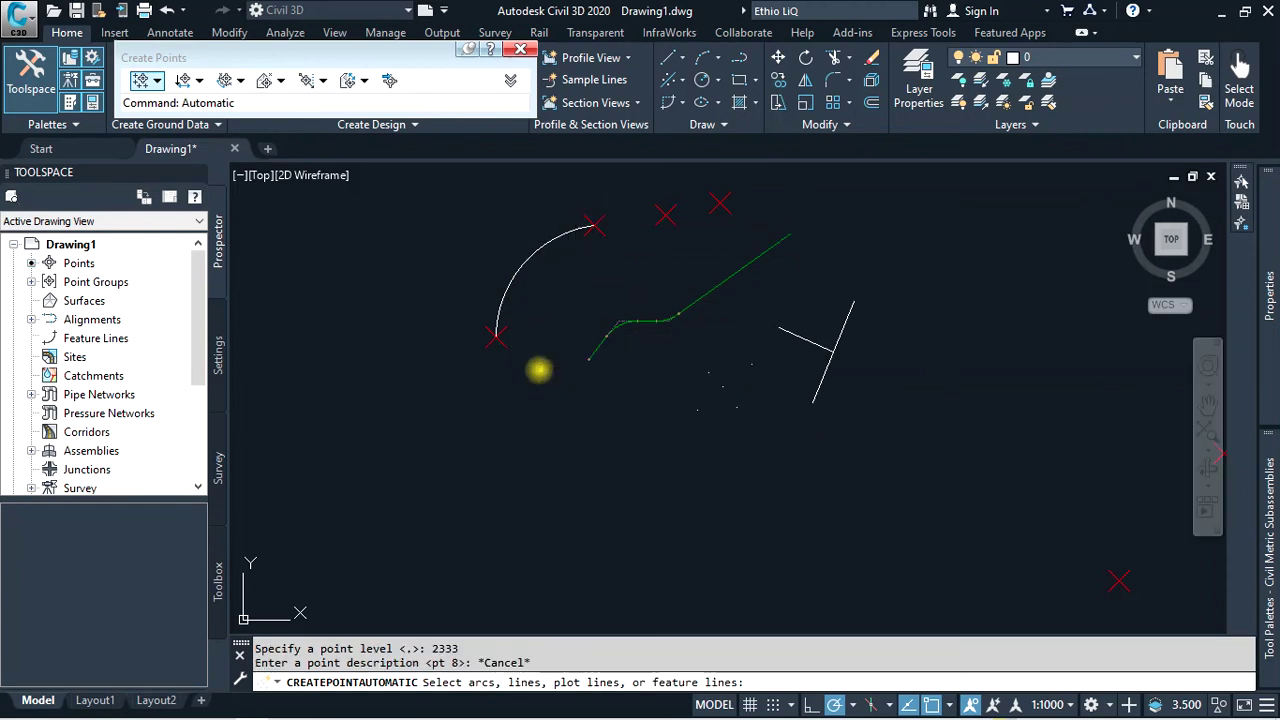
key(Escape)
click(155, 80)
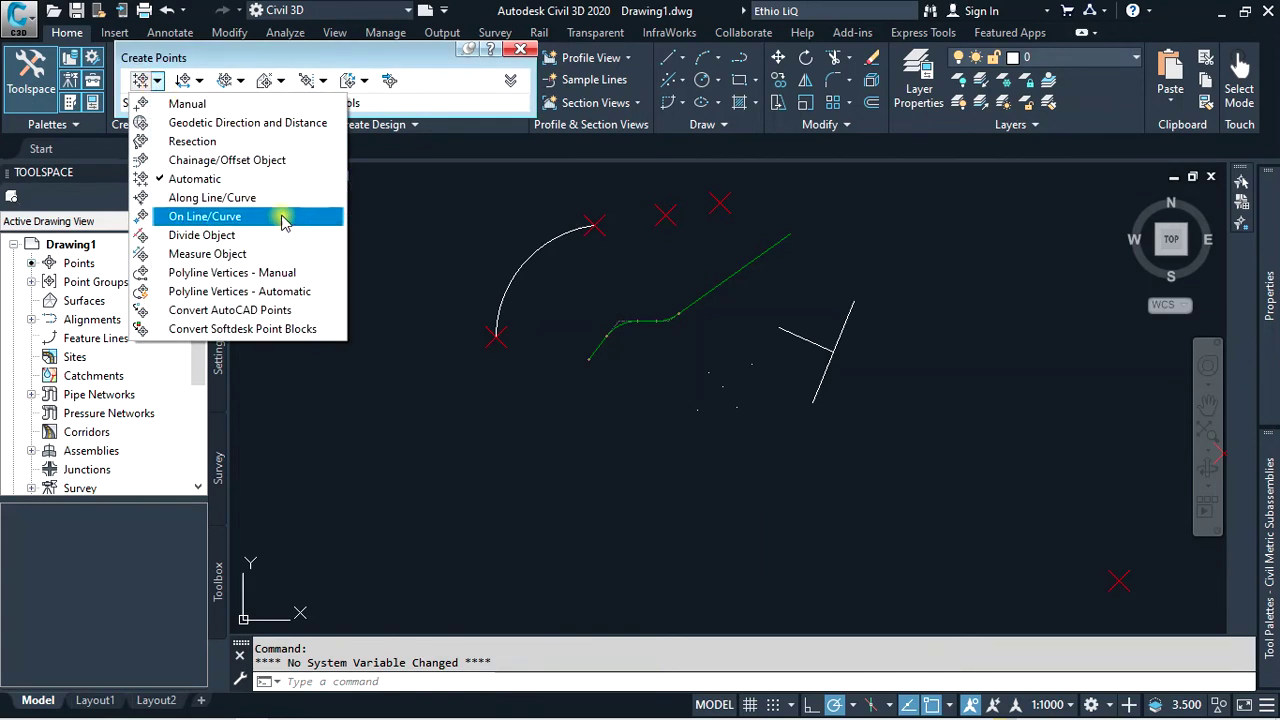
Use On Line/Curve on the crossing lines for points at levels 1200 and 2500, including pt 10
click(205, 217)
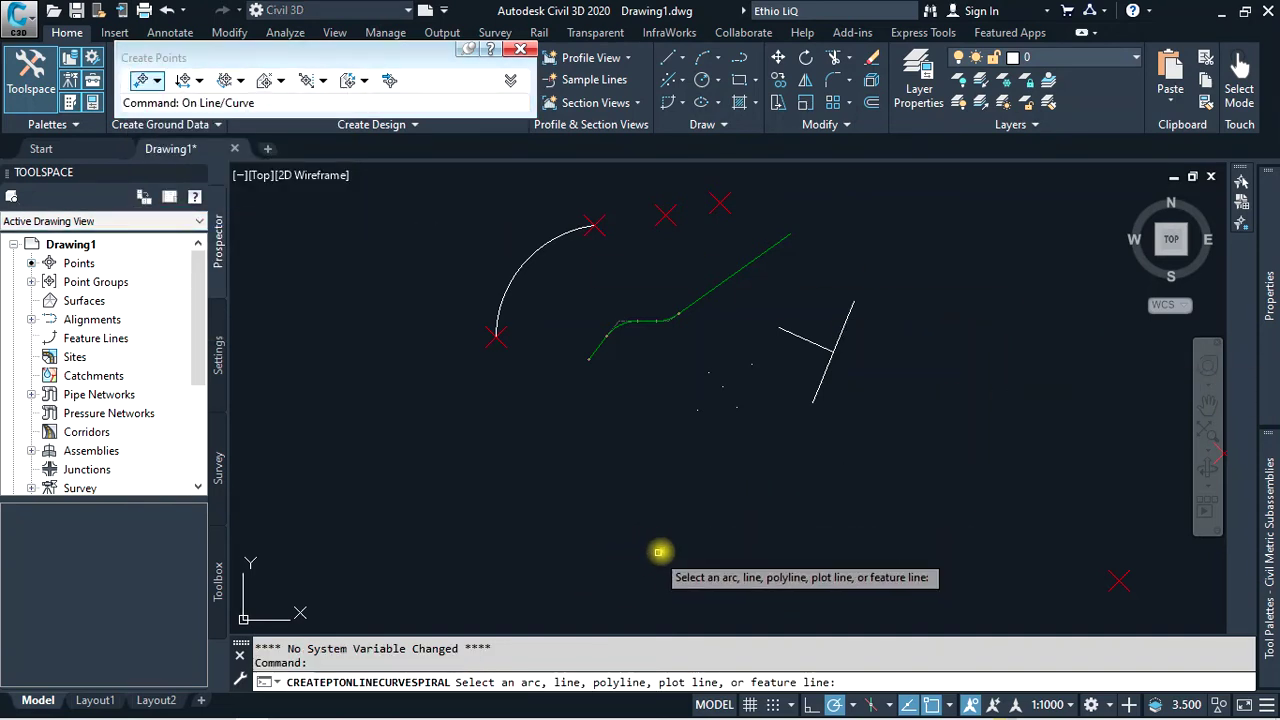
click(812, 338)
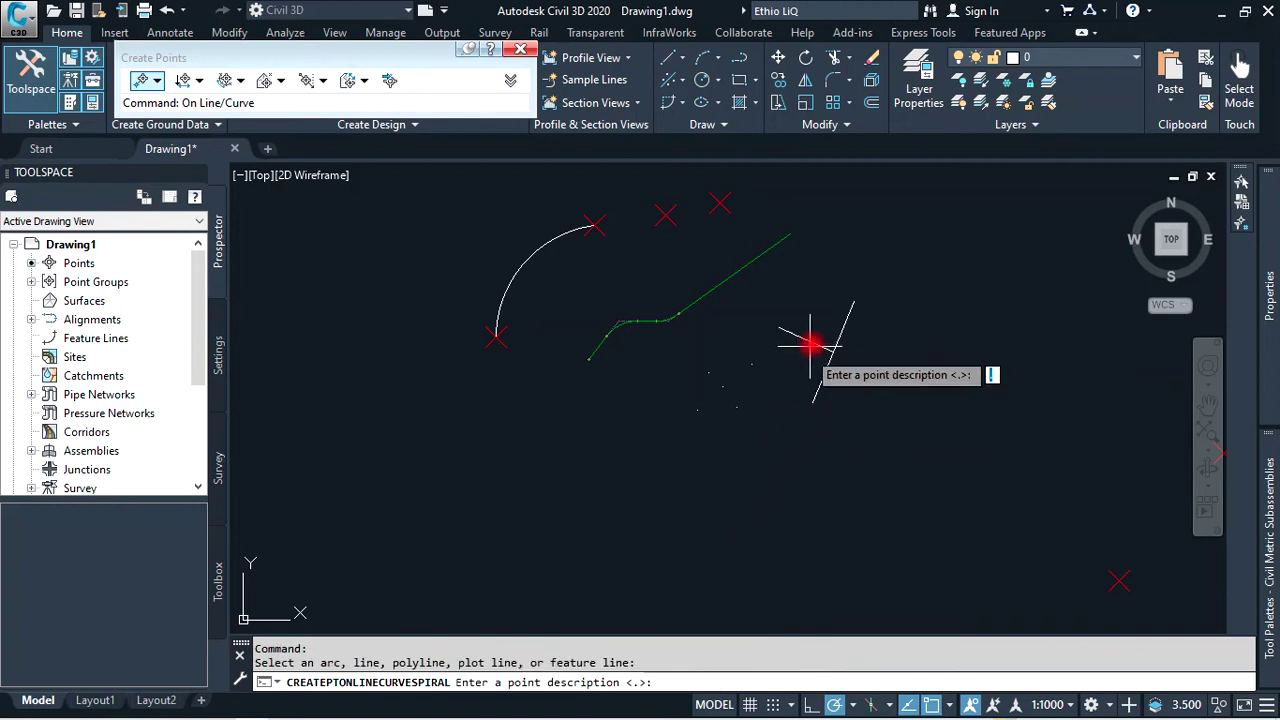
key(Return)
text(1200)
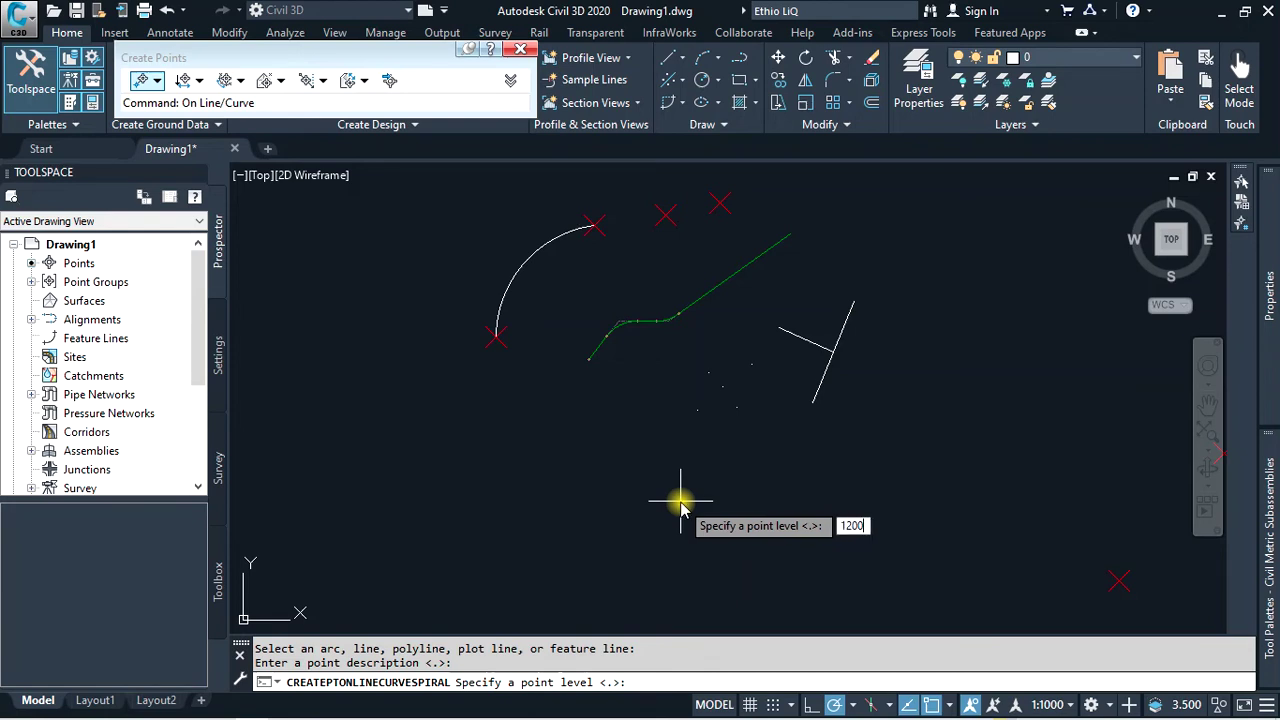
key(Return)
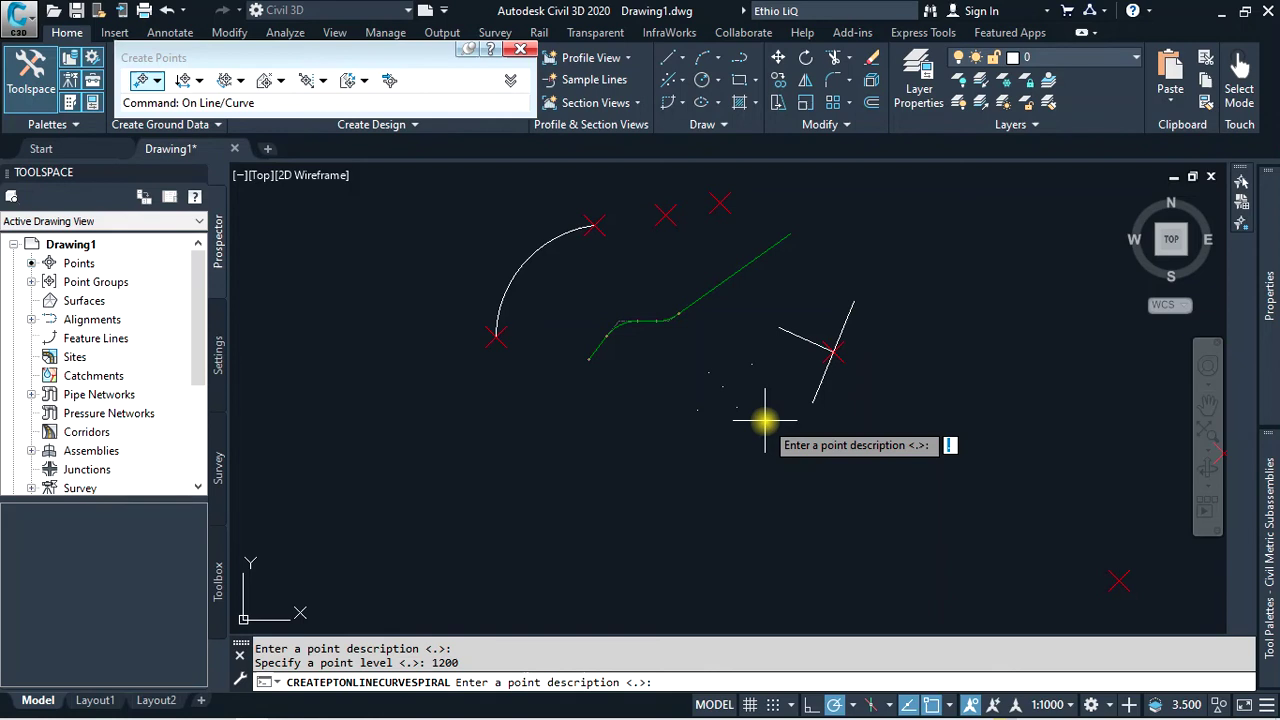
text(pt 10)
key(Return)
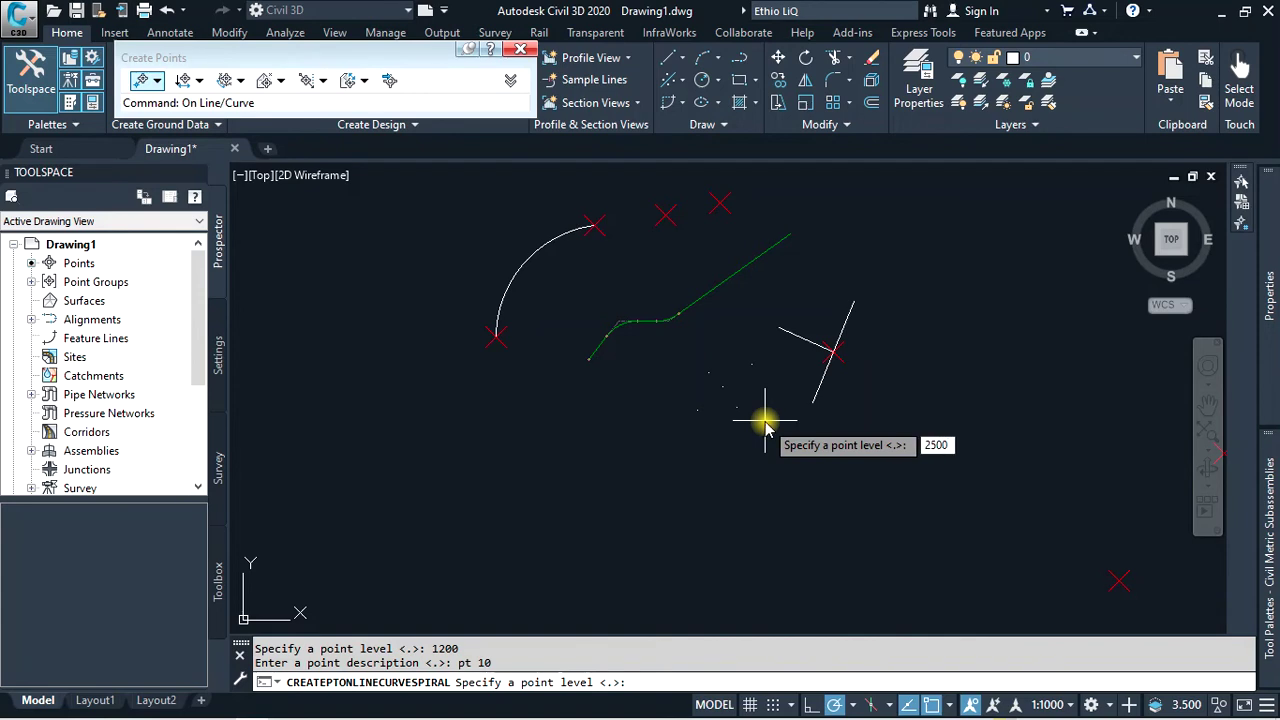
key(Return)
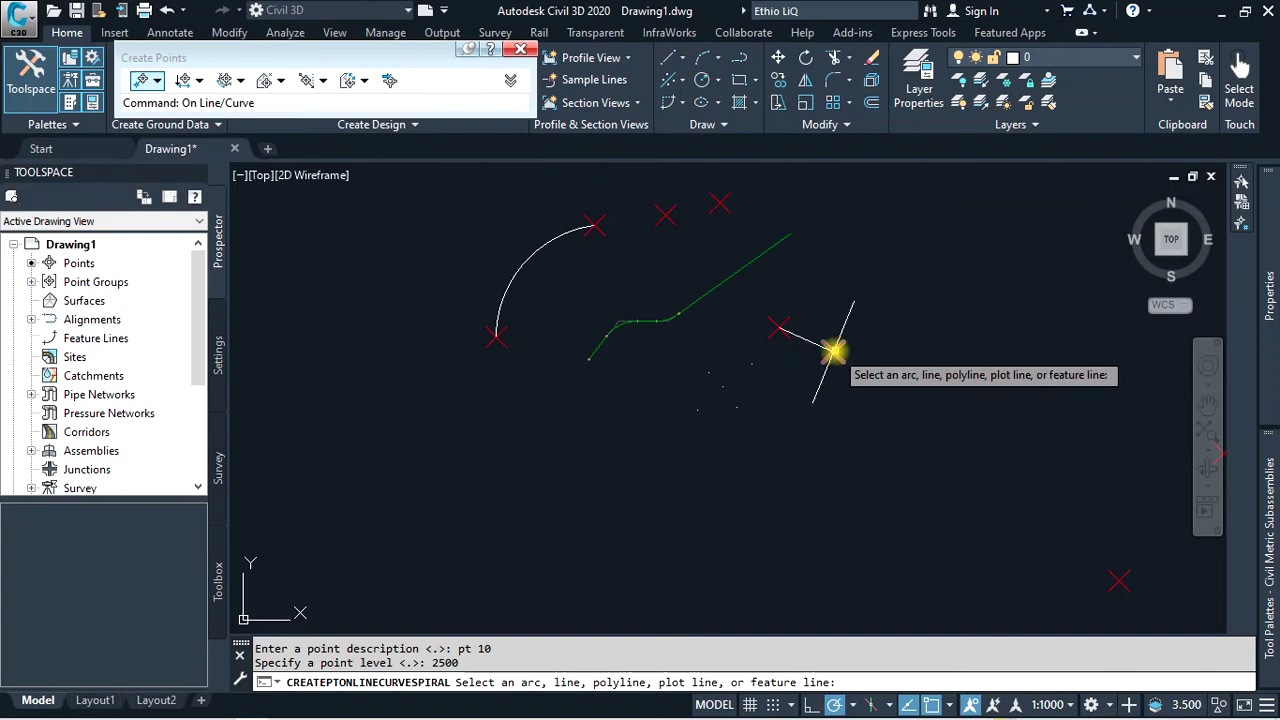
key(Escape)
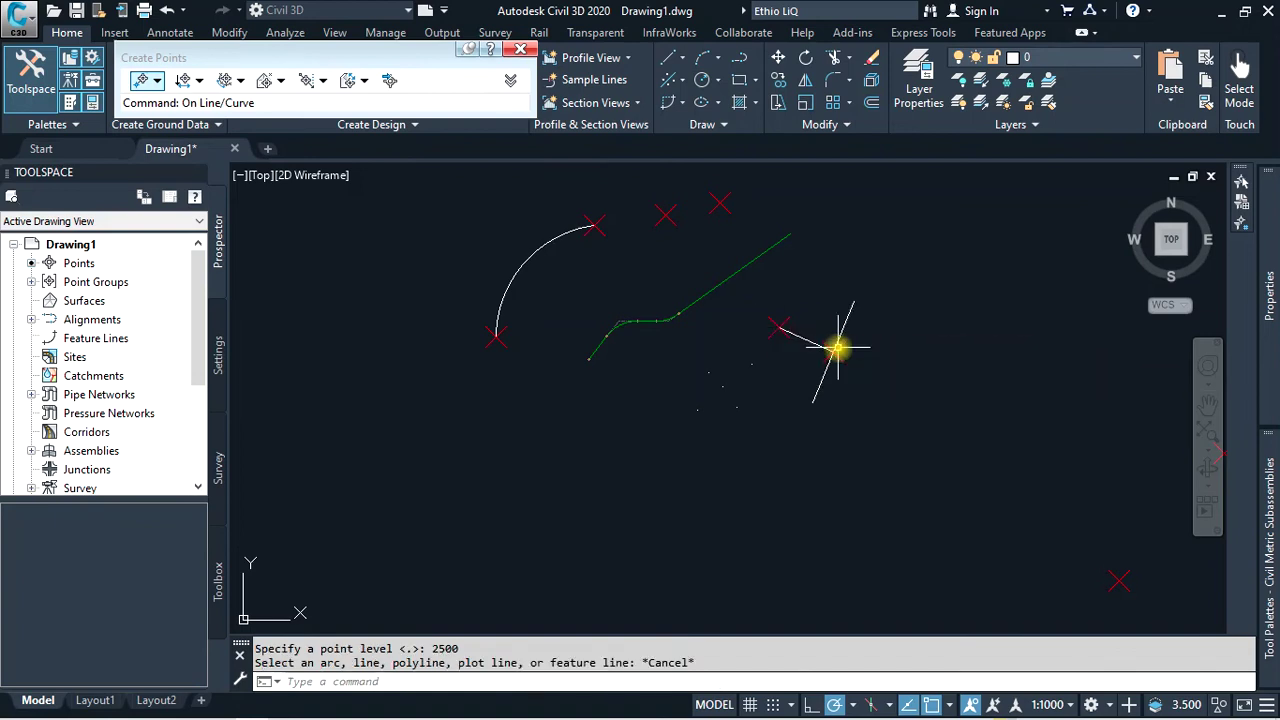
Window-select the five central AutoCAD points with Convert AutoCAD Points
click(160, 80)
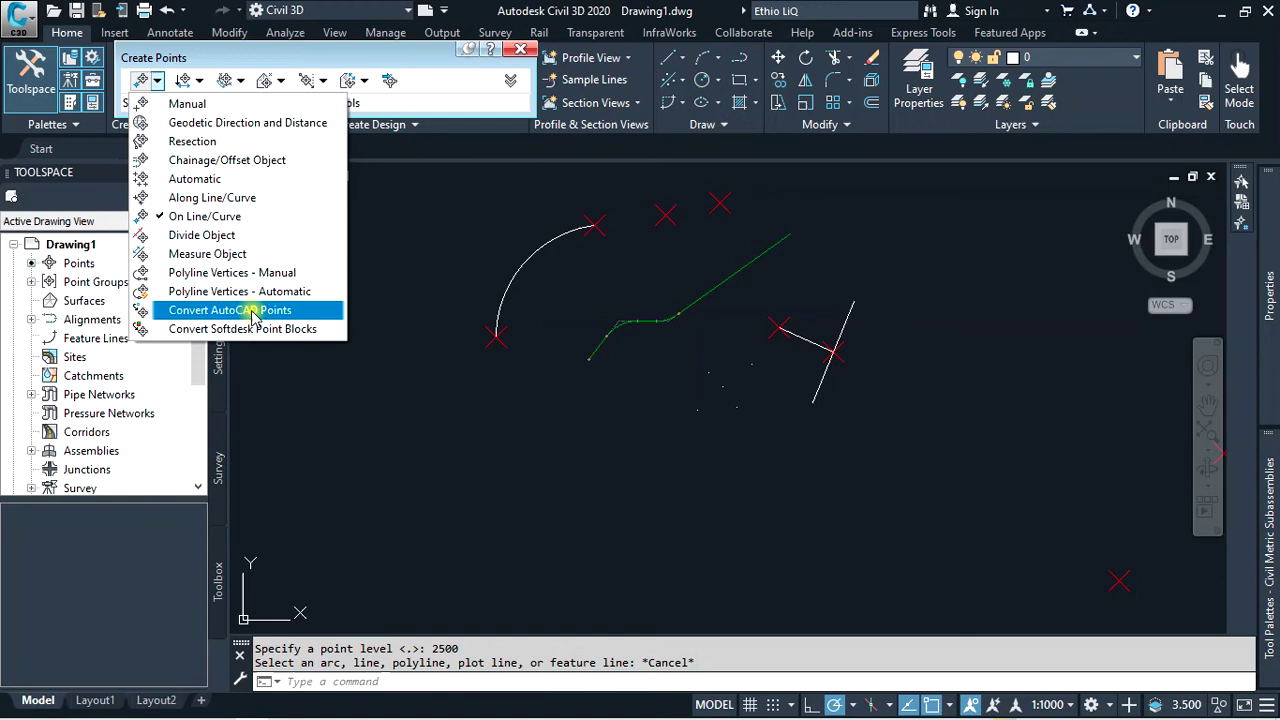
click(253, 314)
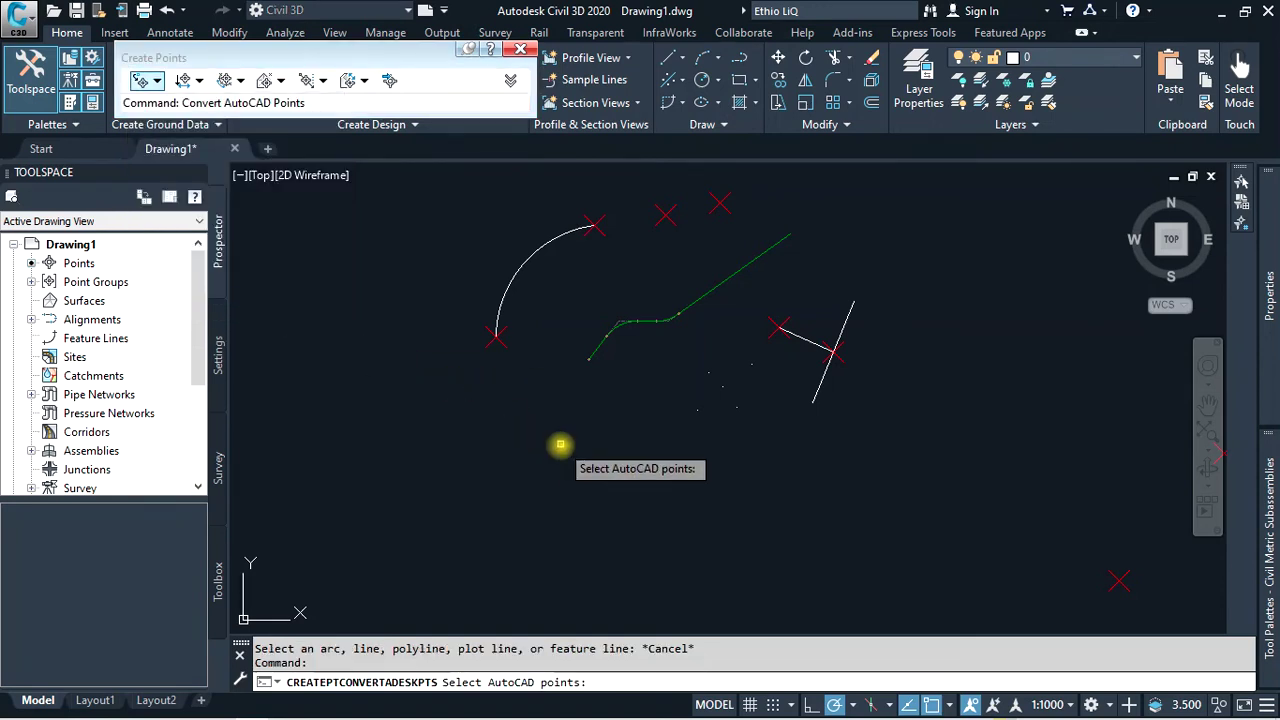
scroll(748, 425, up, 2)
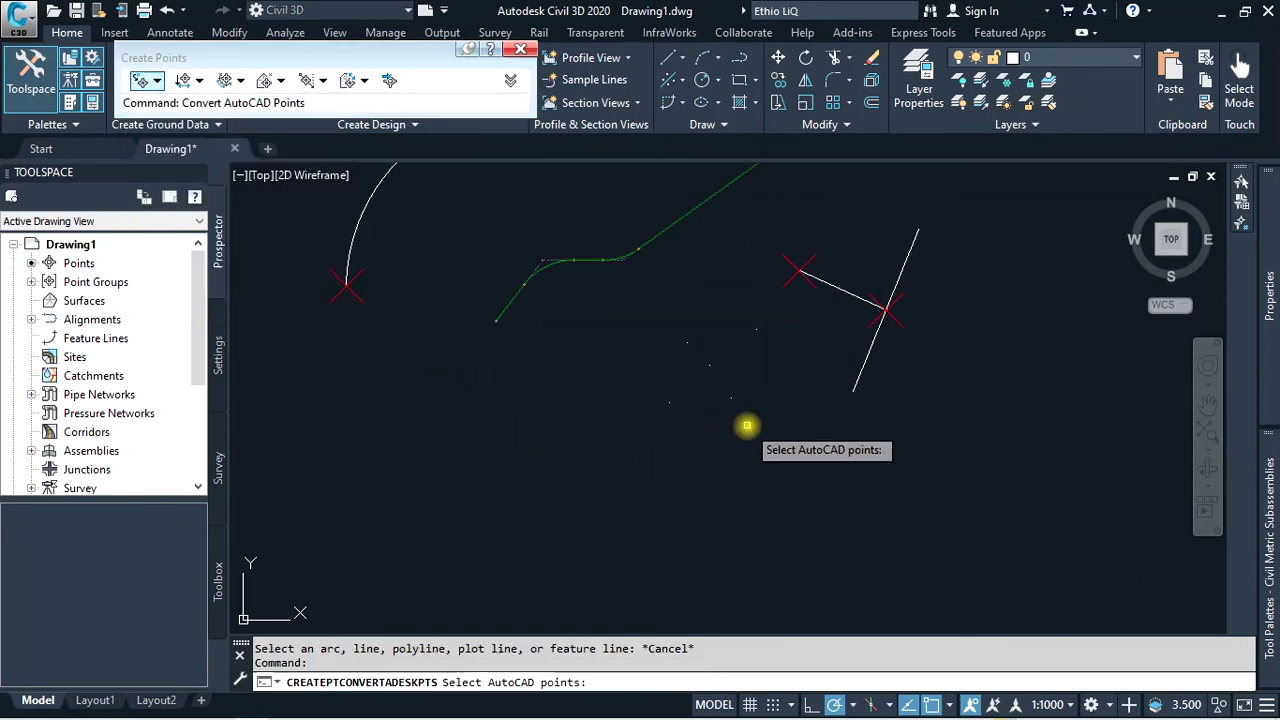
click(781, 320)
click(631, 428)
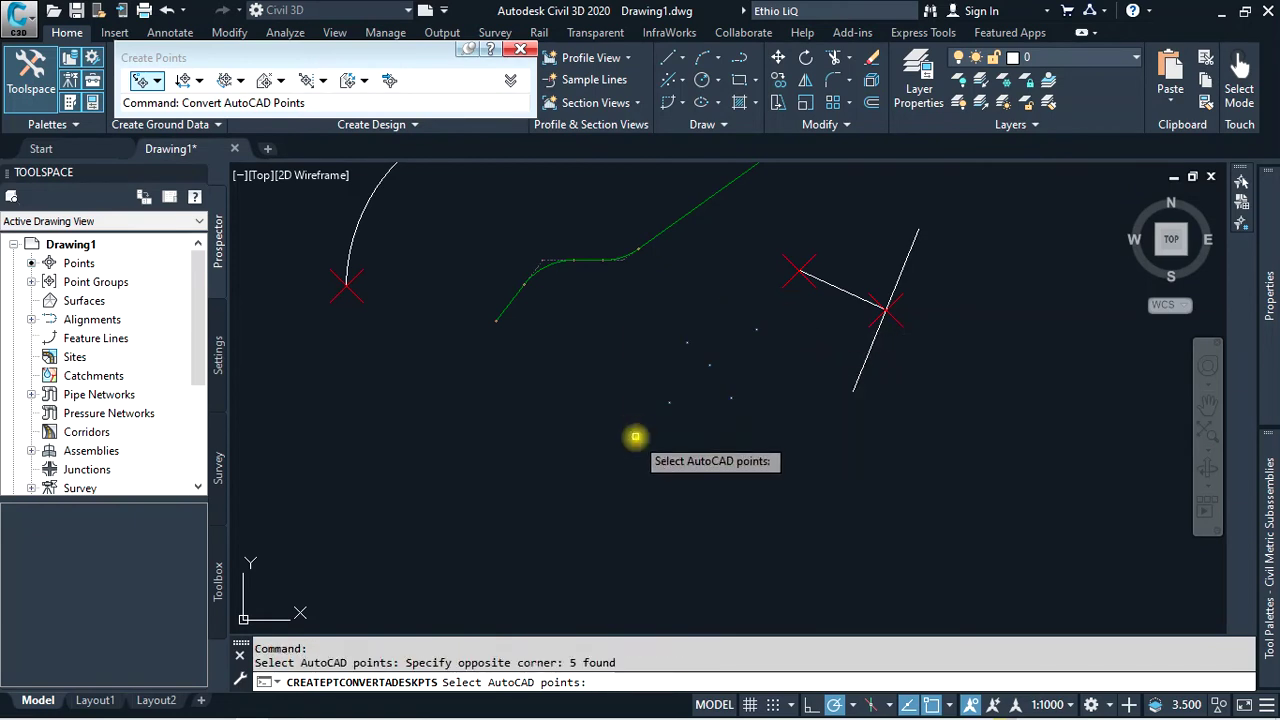
key(Return)
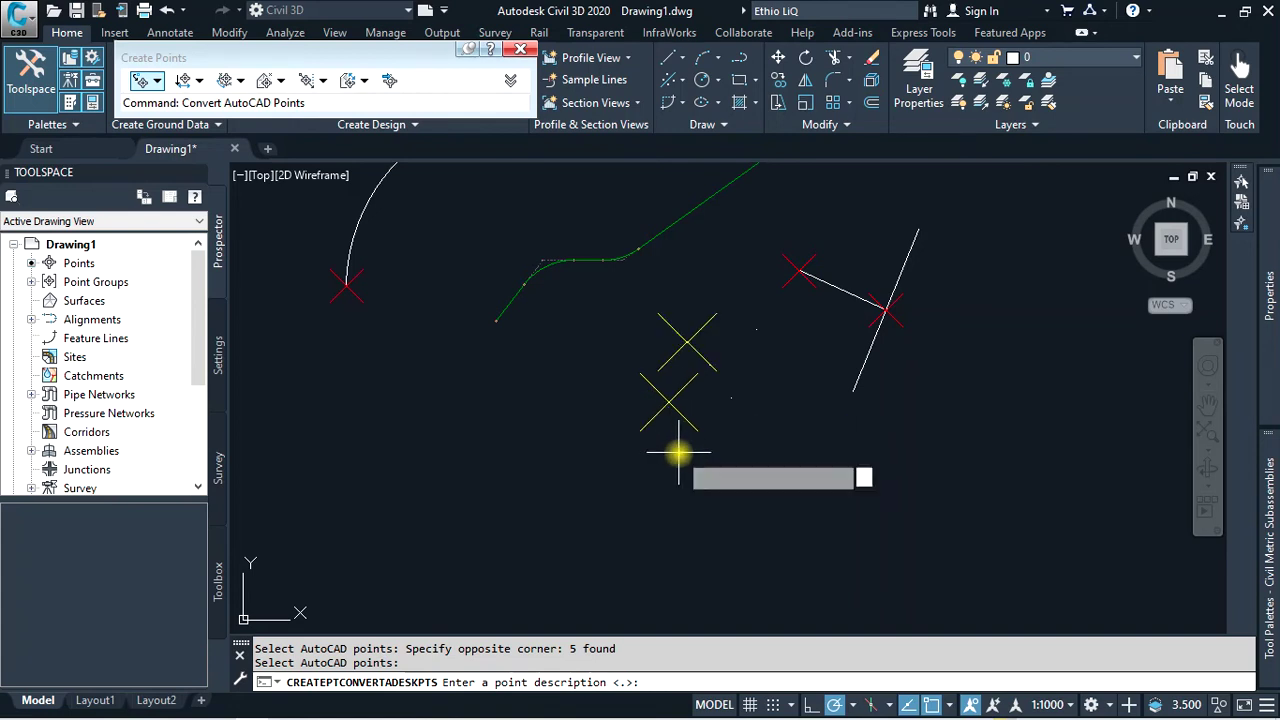
Give each converted point a description and end the conversion
key(Return)
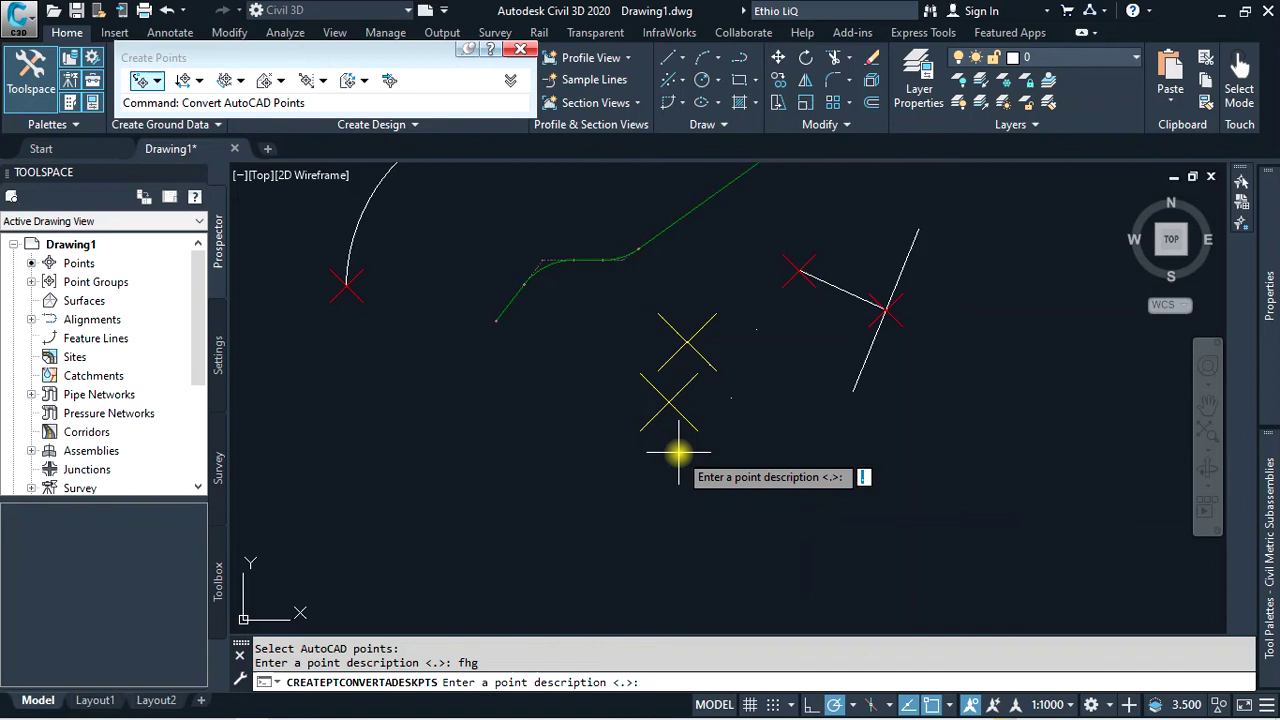
text(fgh)
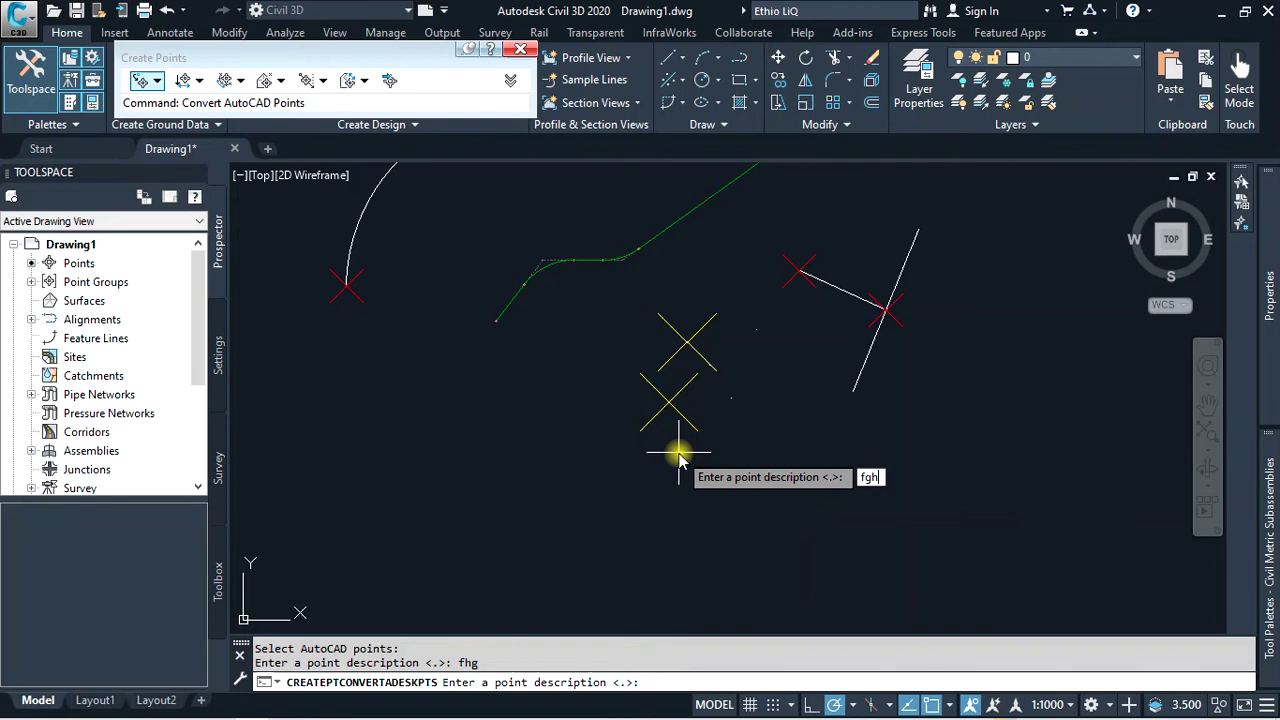
key(Return)
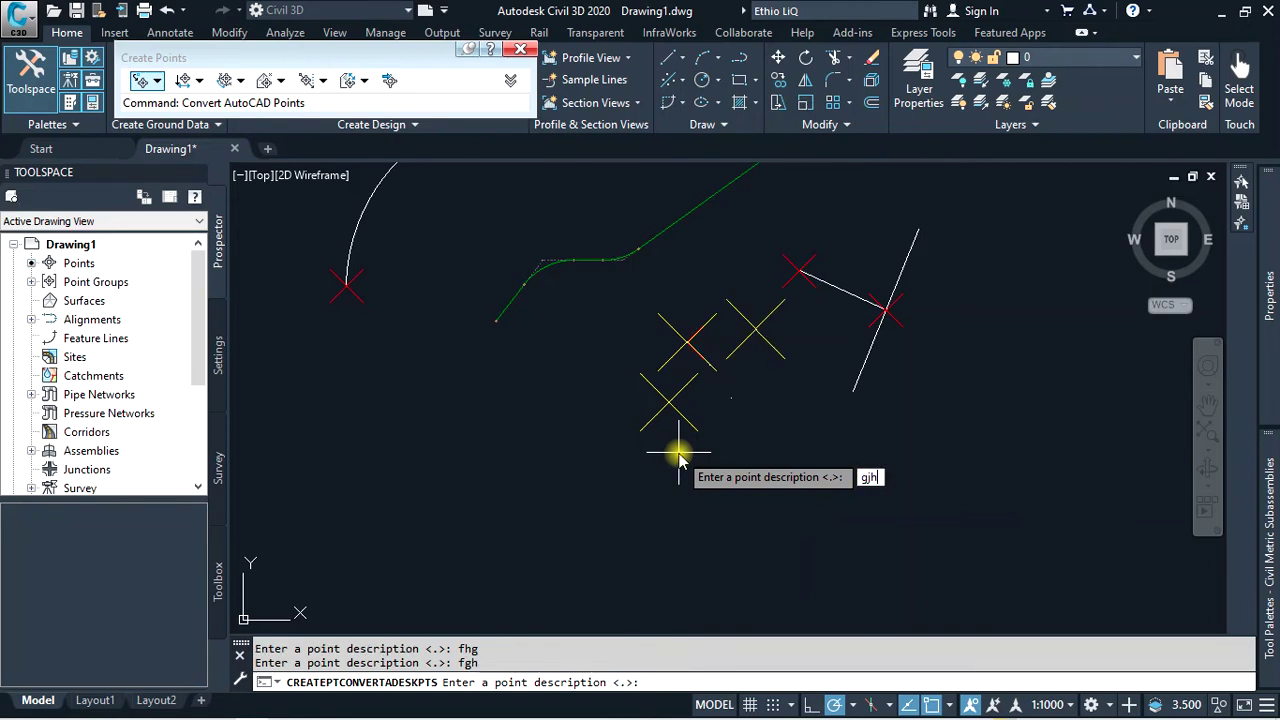
key(Return)
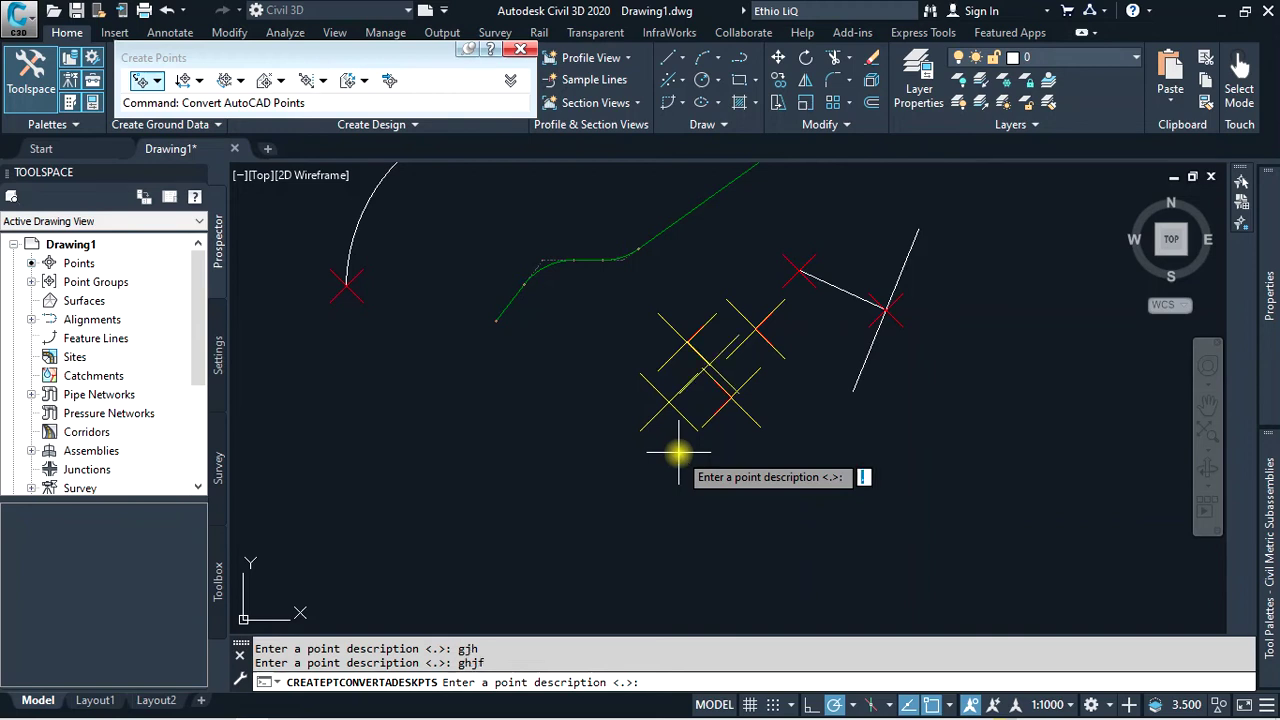
text(fhgh)
key(Return)
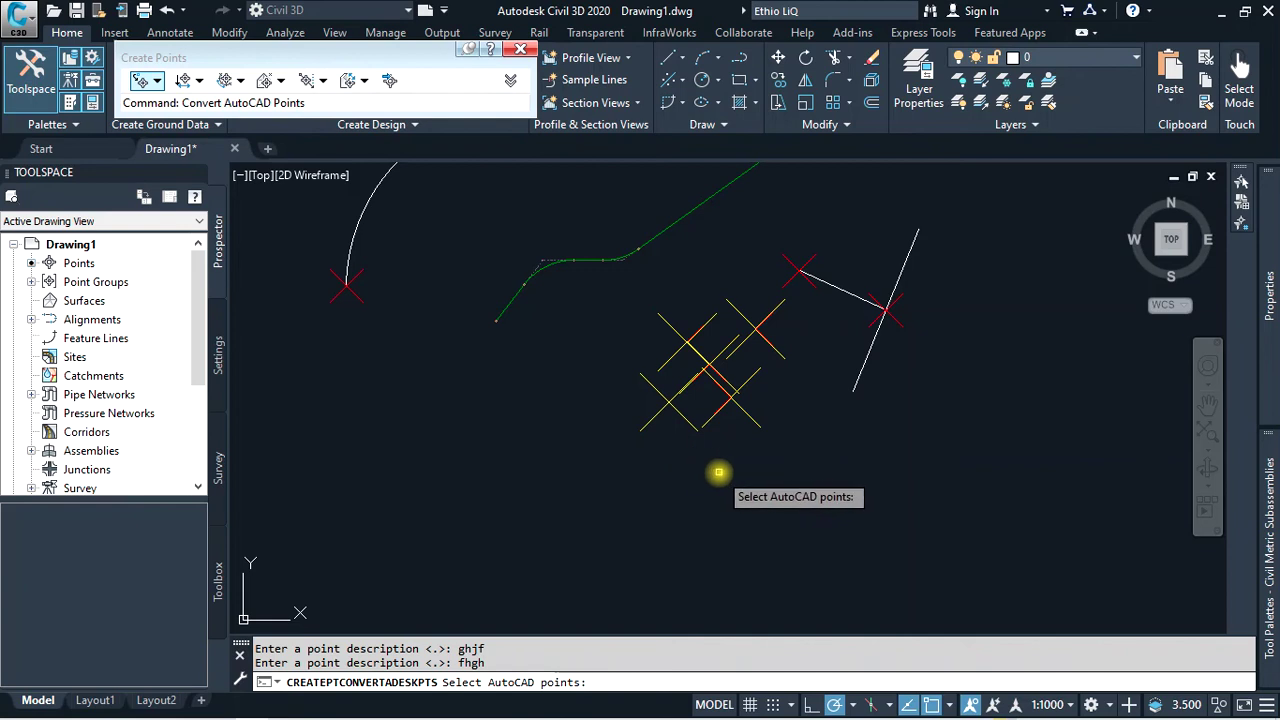
key(Escape)
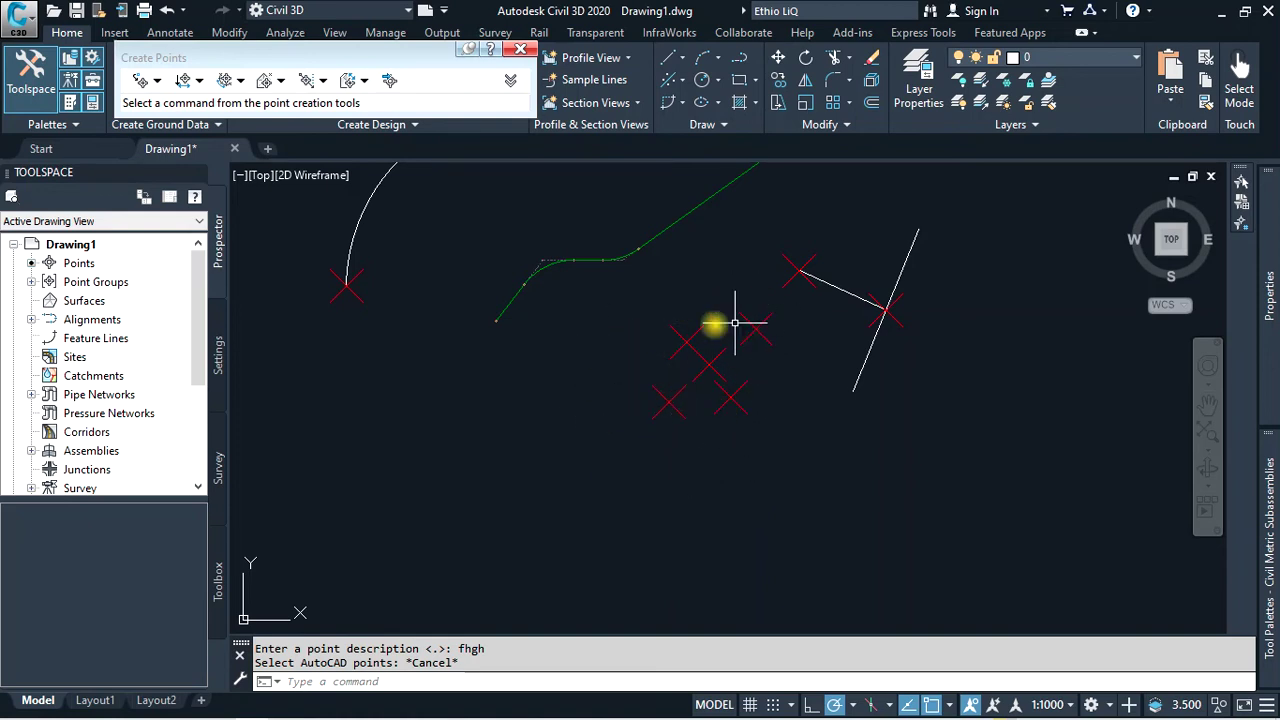
With Erase, select the top point markers and the points at both arc ends
scroll(620, 405, down, 1)
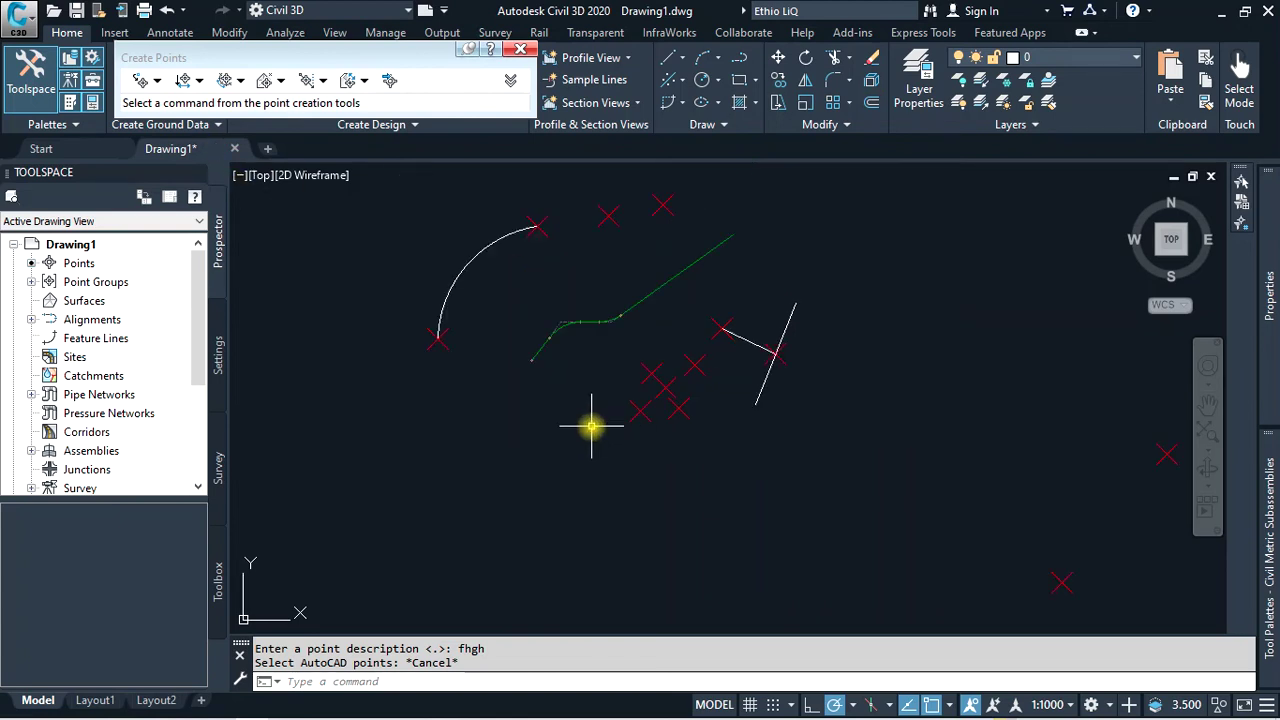
click(872, 62)
click(690, 190)
click(622, 218)
click(600, 213)
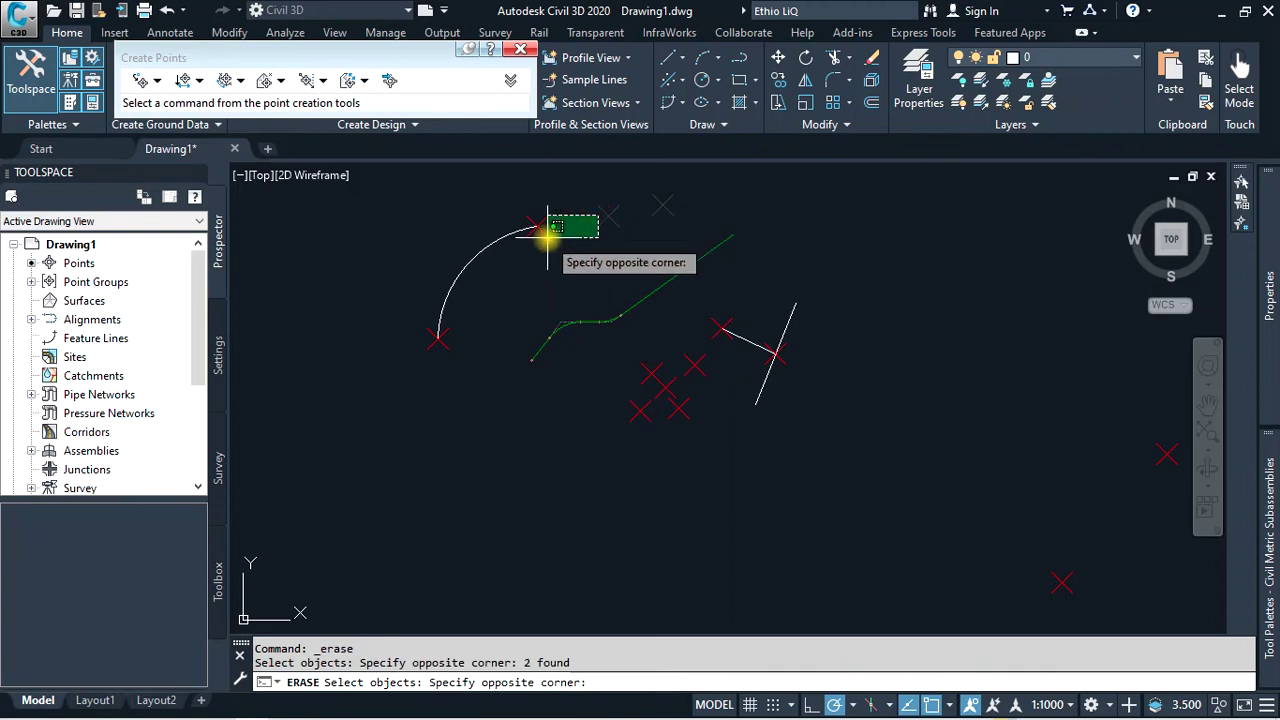
click(543, 239)
click(543, 239)
click(443, 346)
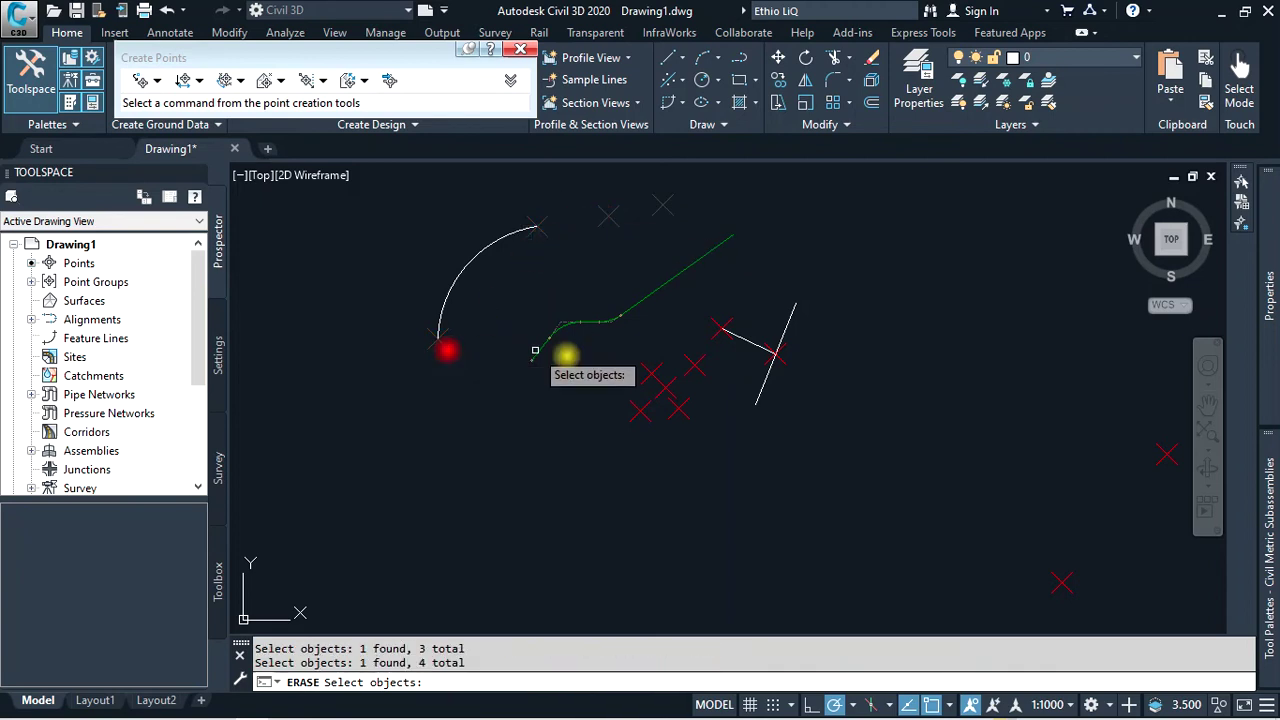
Add the central cluster and points by the crossing lines, then delete them
click(614, 411)
click(726, 322)
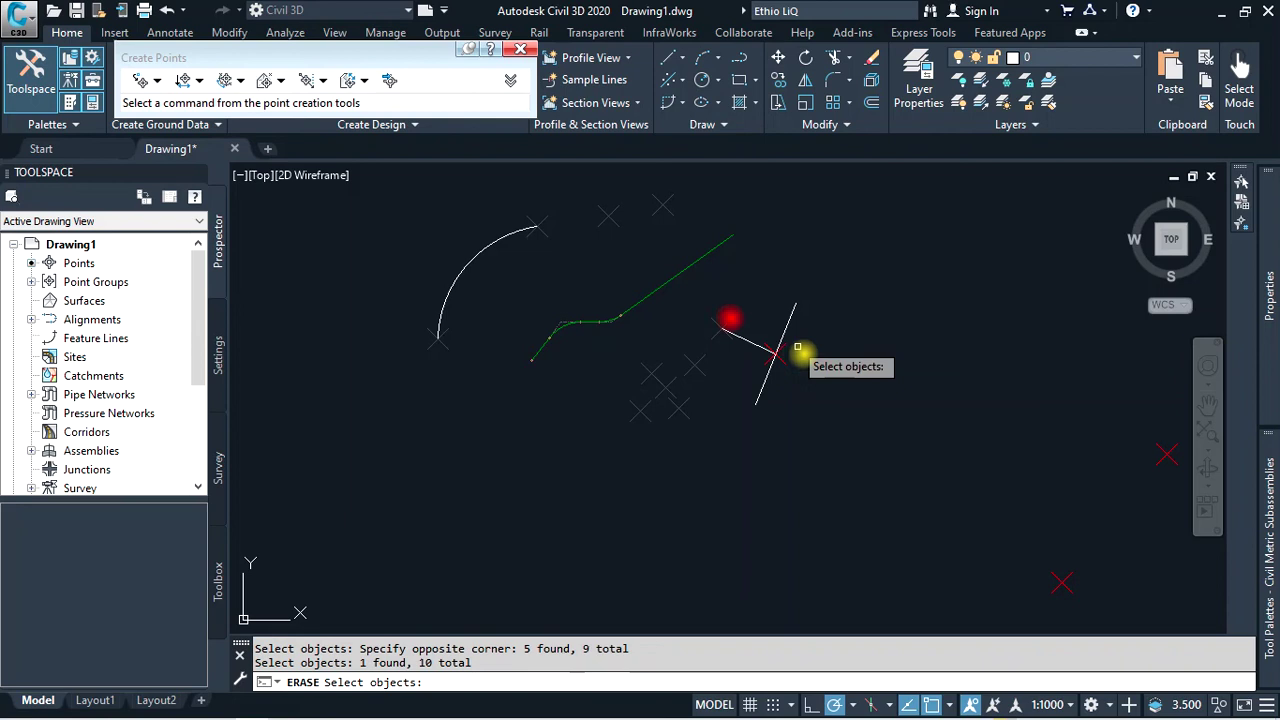
click(780, 362)
right_click(760, 352)
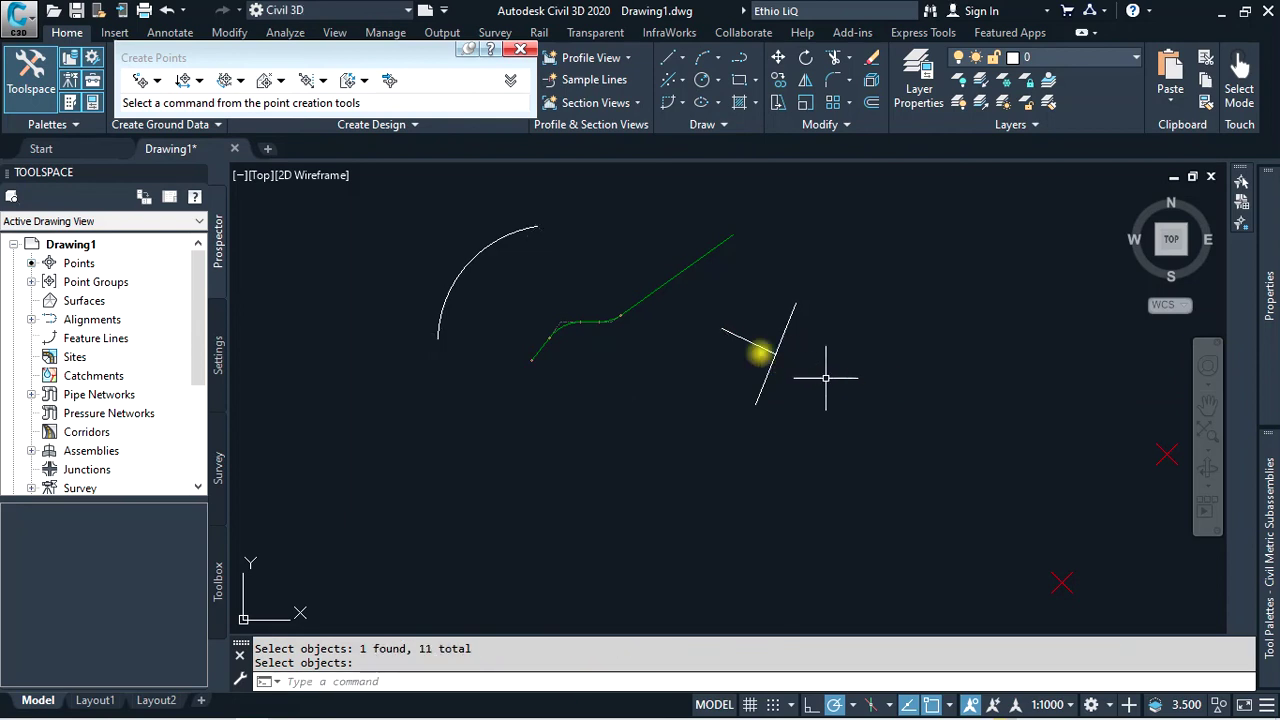
click(199, 80)
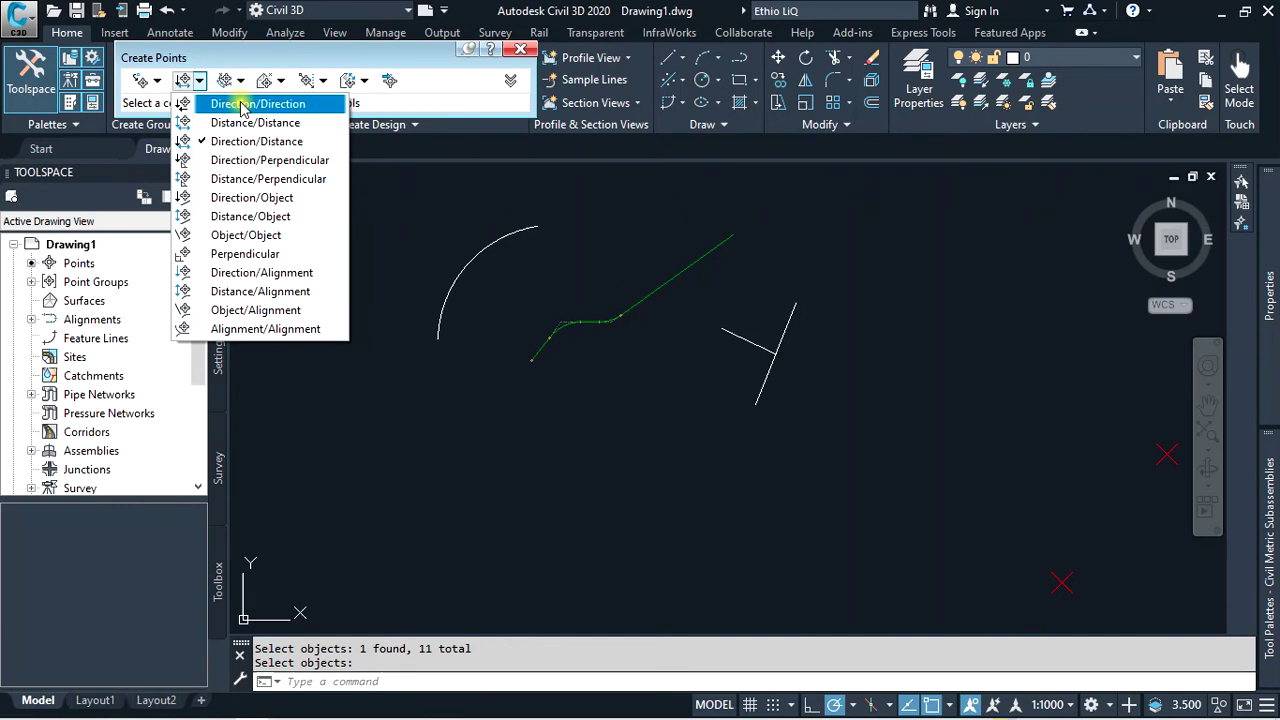
Begin a Direction/Direction point from the line intersection with an offset of 10
click(241, 104)
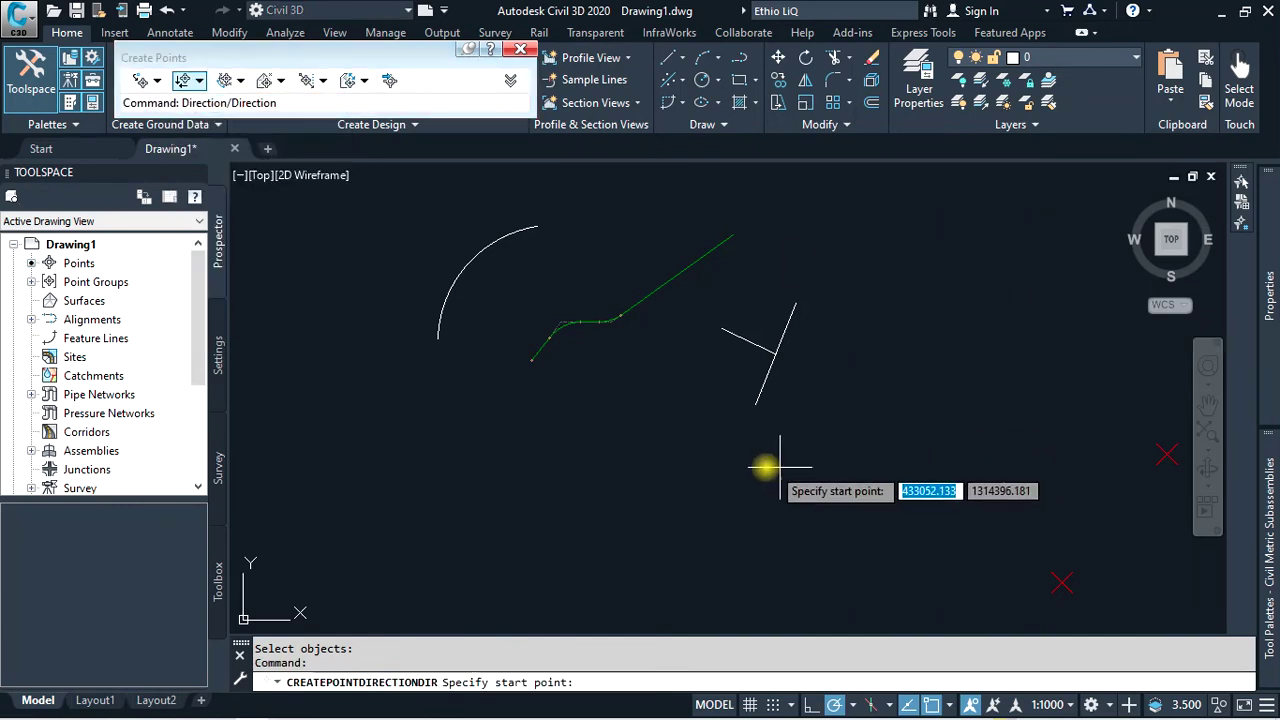
click(775, 354)
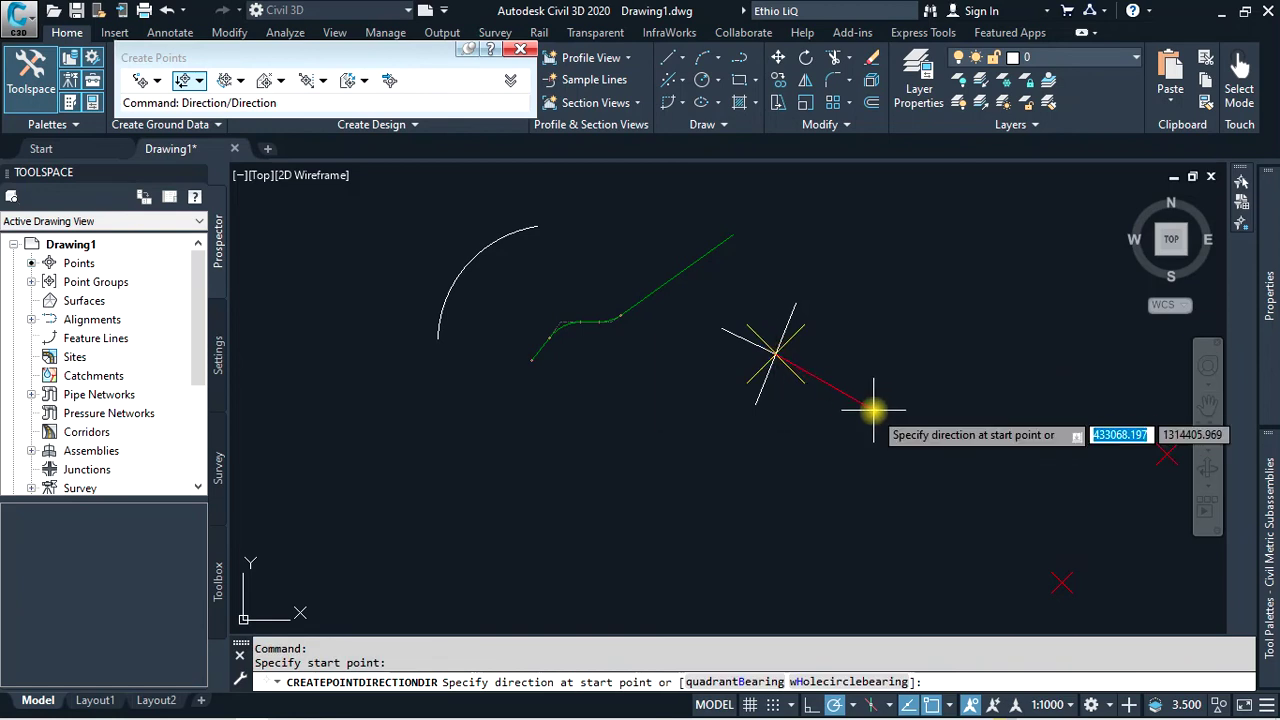
click(850, 236)
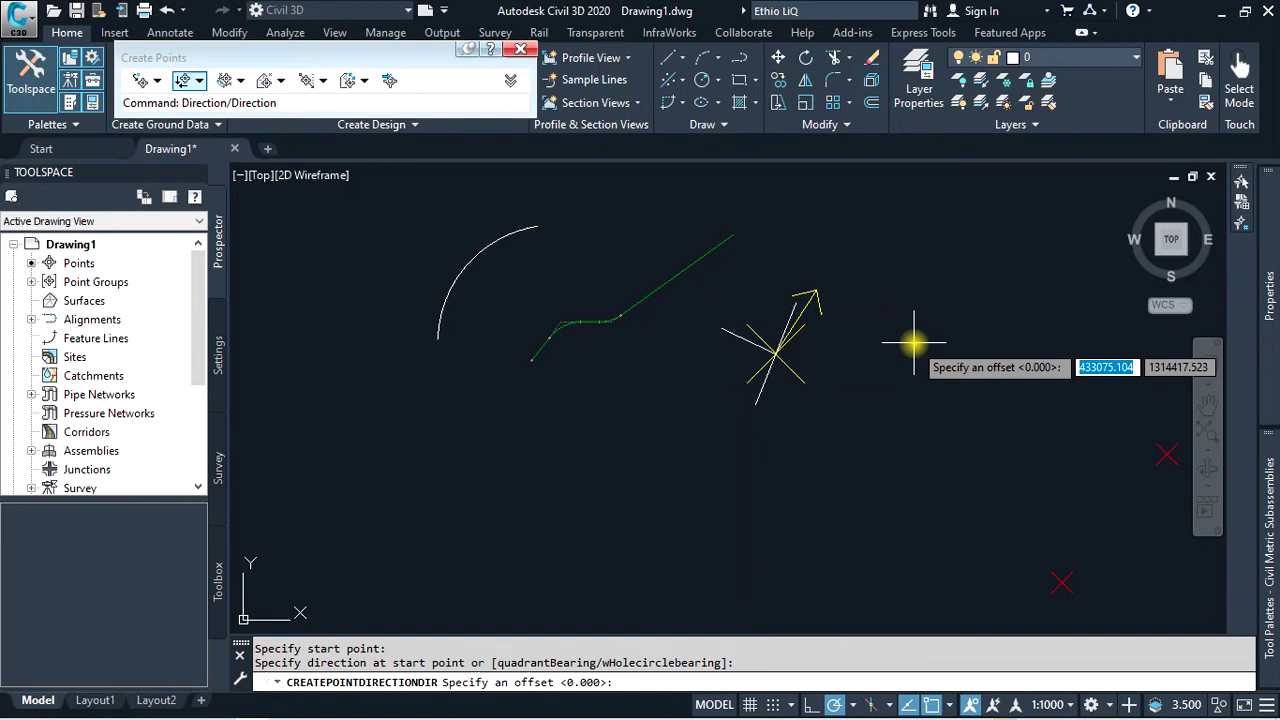
text(10)
key(Return)
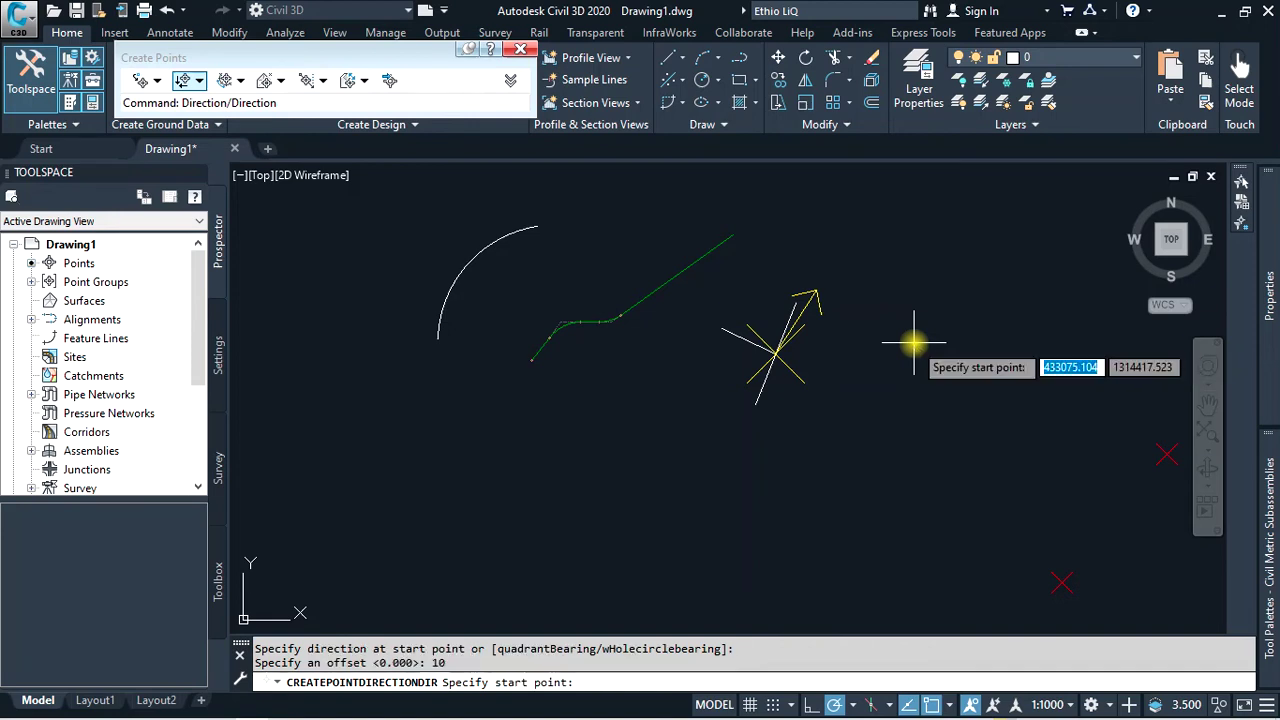
click(913, 343)
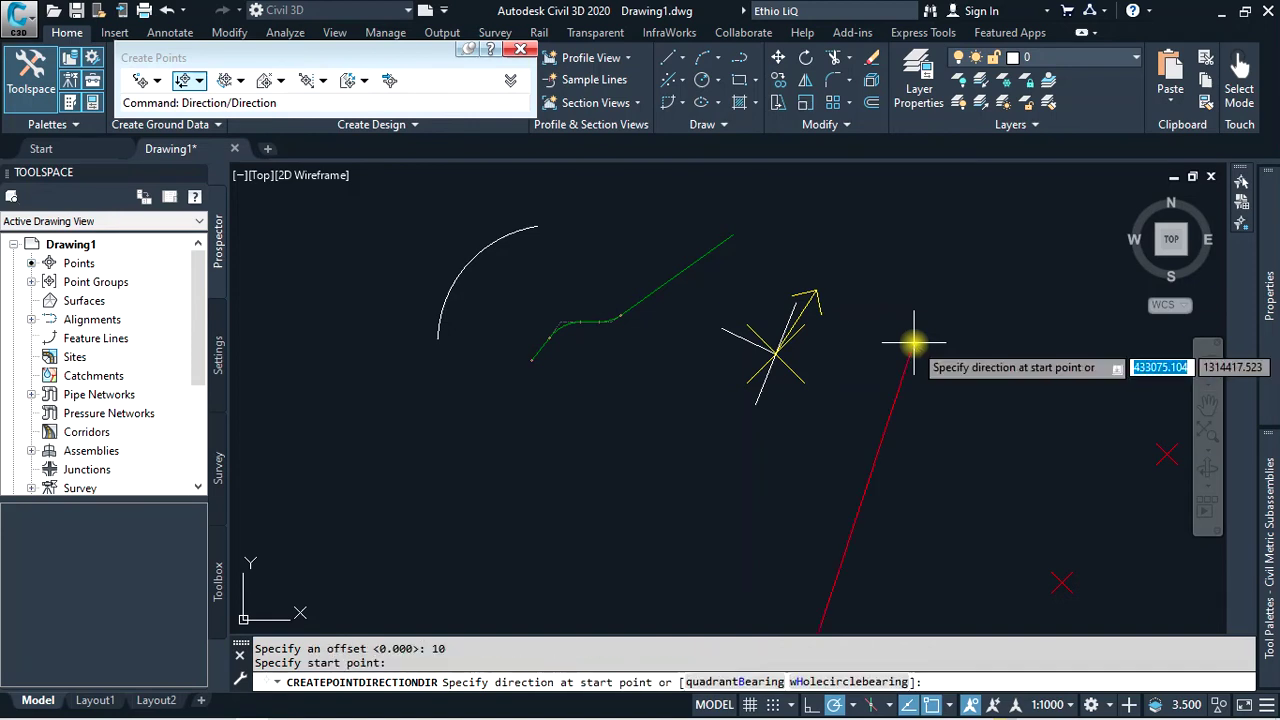
Cancel the unfinished Direction/Direction command and zoom back to the arc and lines
scroll(853, 234, down, 2)
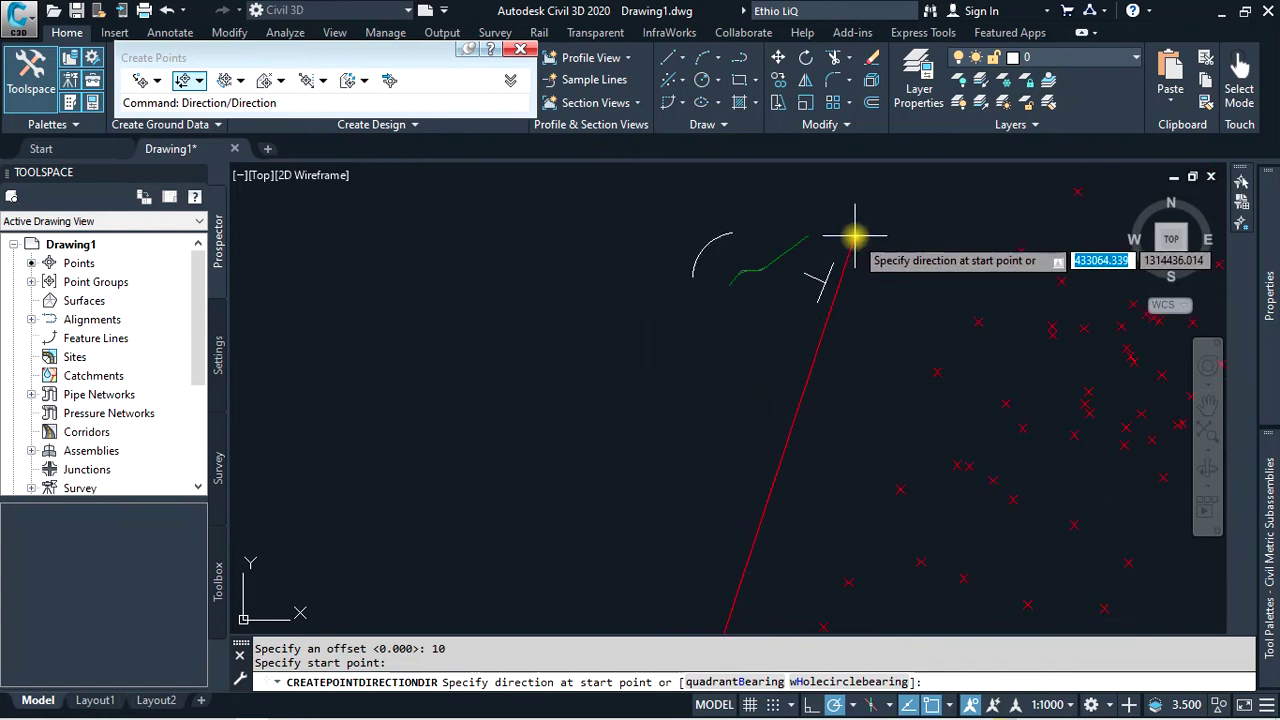
scroll(680, 262, down, 3)
scroll(650, 255, down, 2)
scroll(610, 248, down, 2)
scroll(594, 251, down, 2)
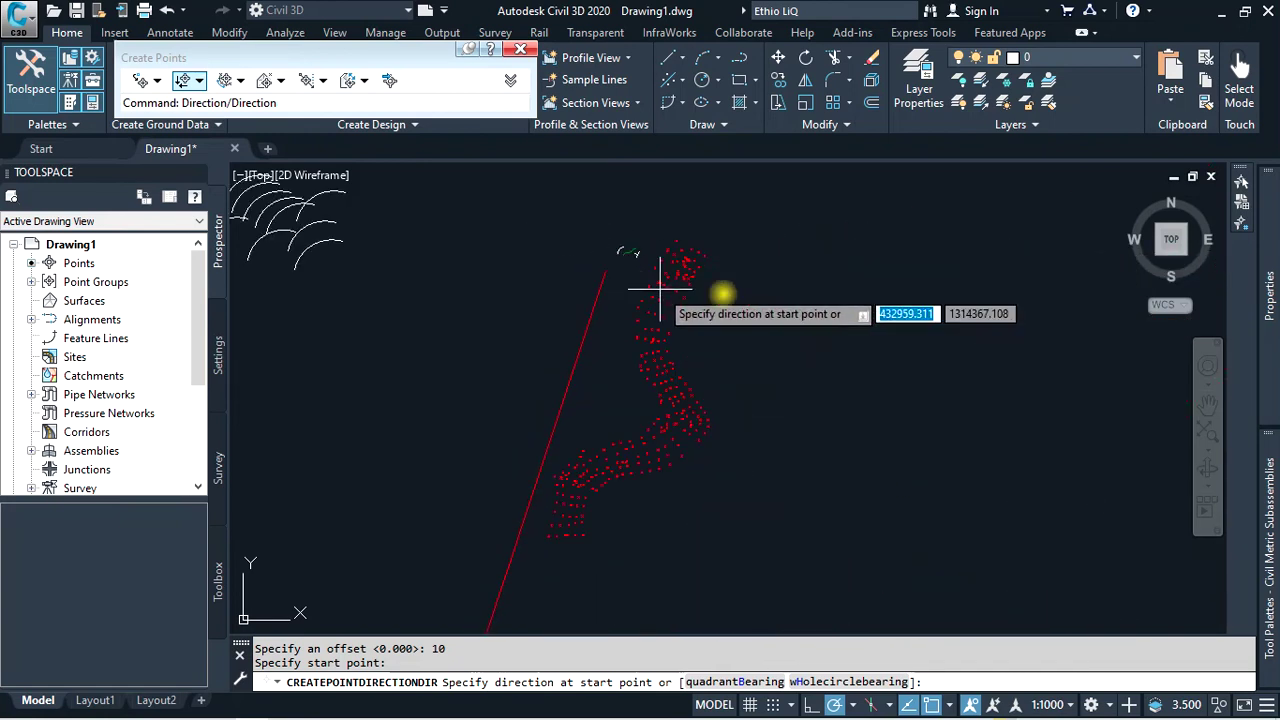
scroll(860, 240, down, 3)
scroll(852, 250, up, 3)
scroll(850, 245, up, 1)
key(Escape)
scroll(760, 250, up, 3)
scroll(603, 289, up, 3)
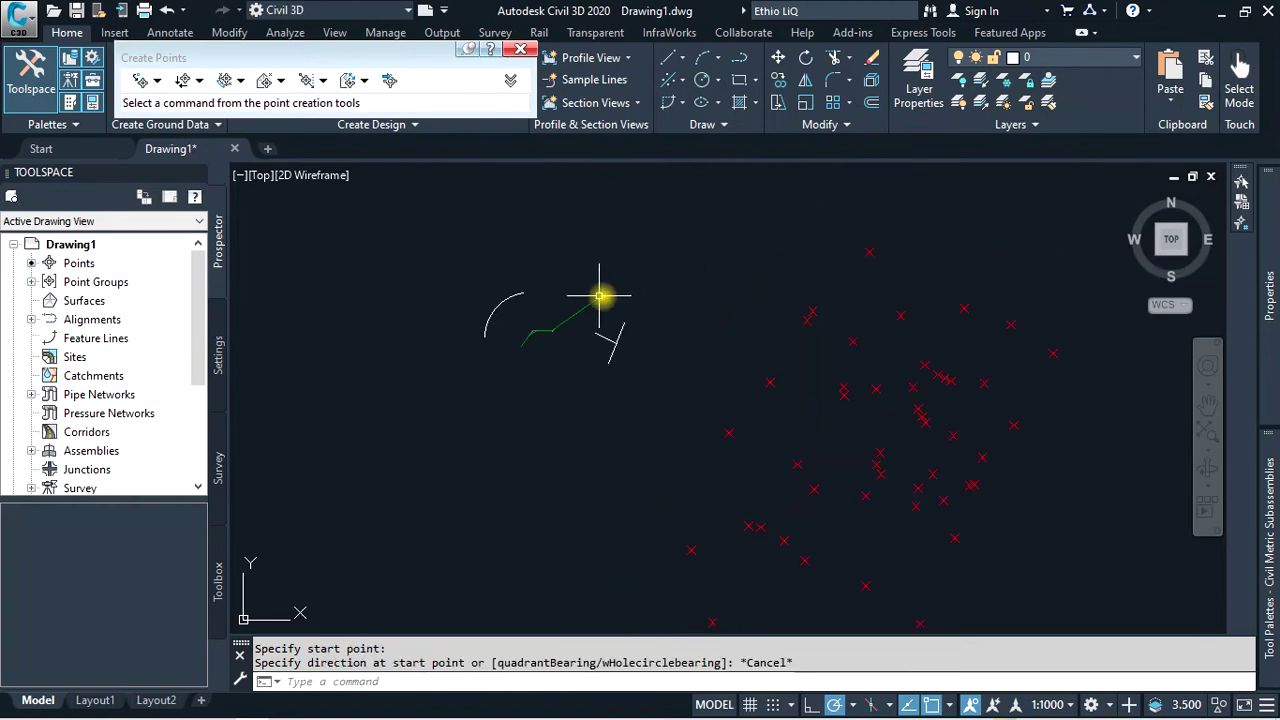
click(200, 81)
Define two directions from near the line crossing, each with a 0.5 offset
click(228, 108)
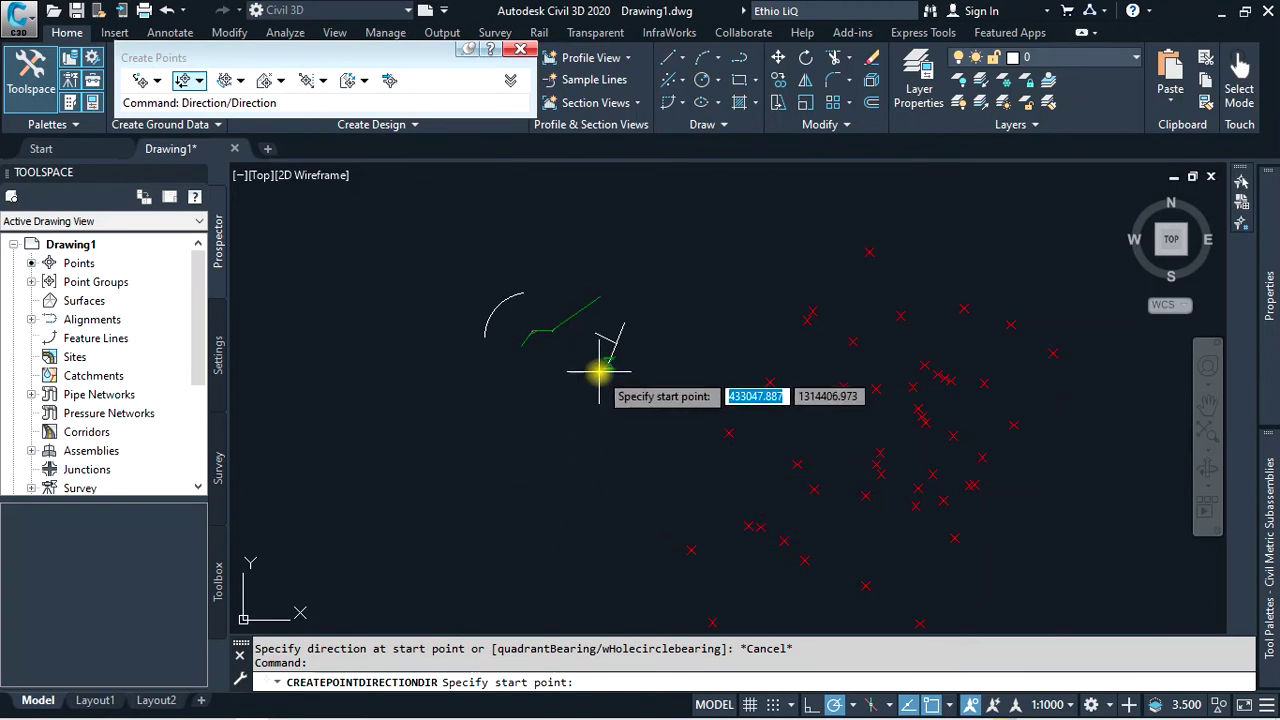
scroll(600, 343, up, 2)
scroll(650, 343, up, 2)
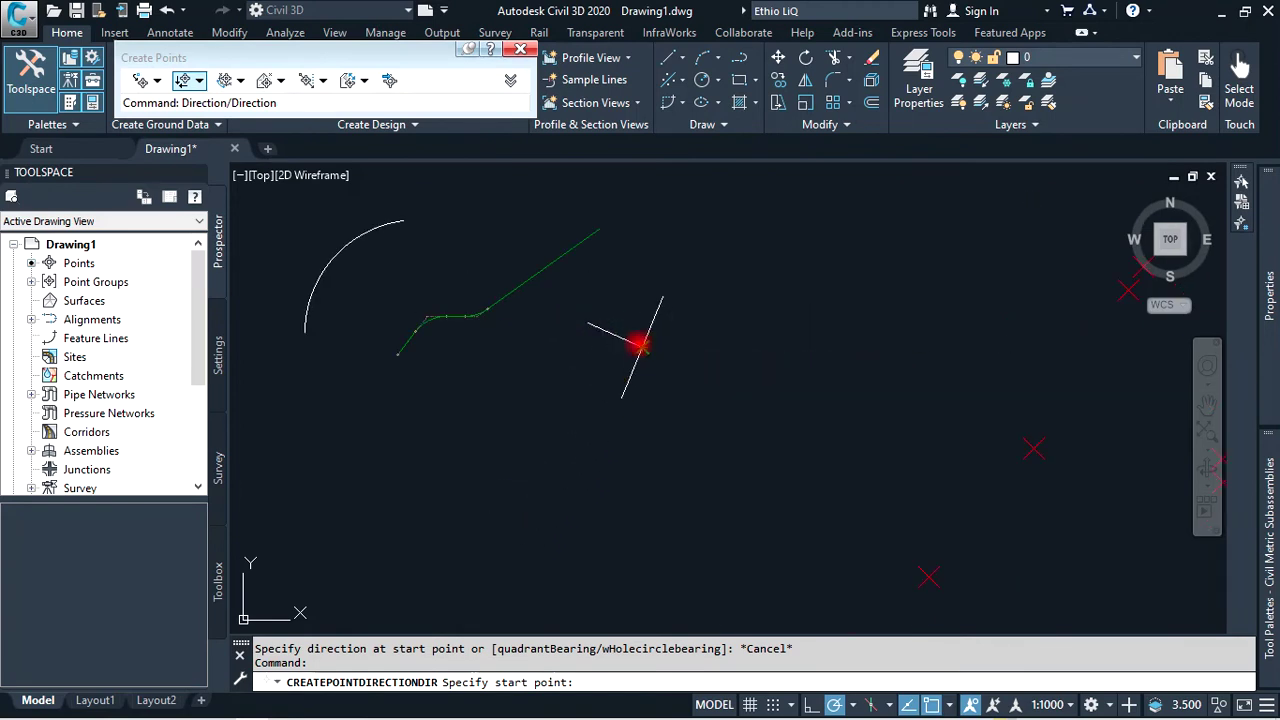
click(641, 345)
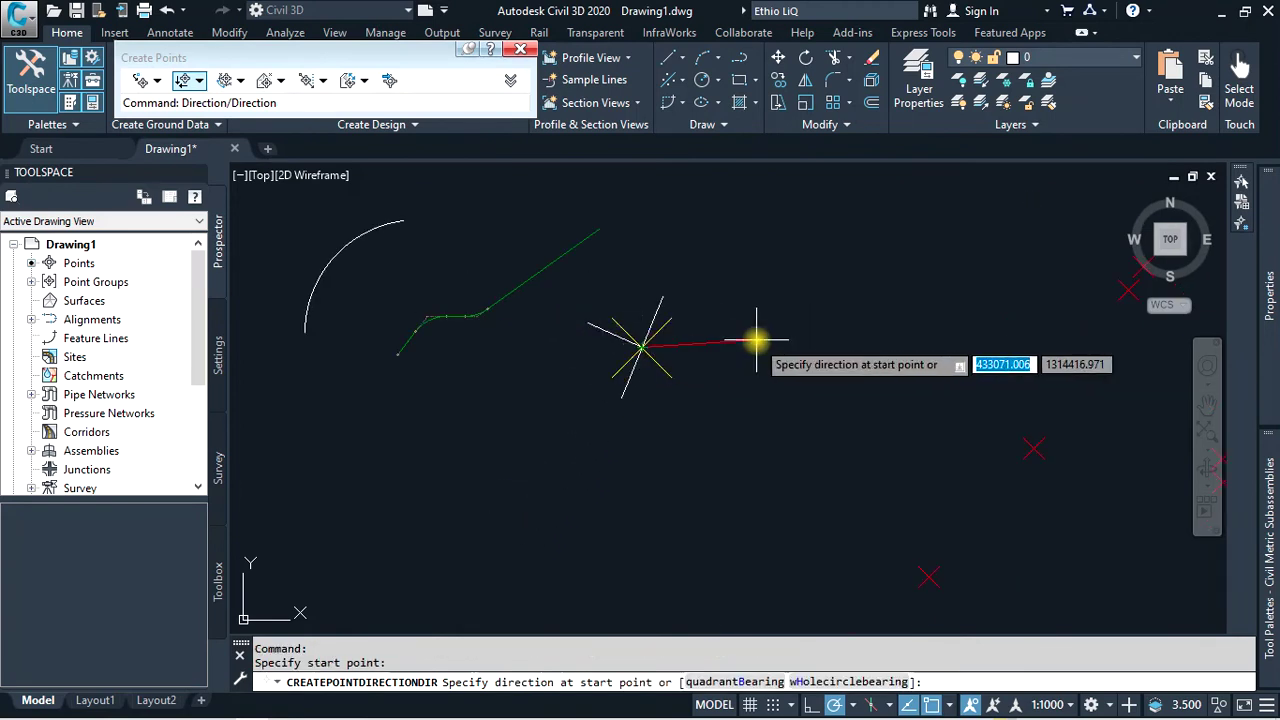
click(703, 240)
click(610, 681)
text(0.5)
key(Return)
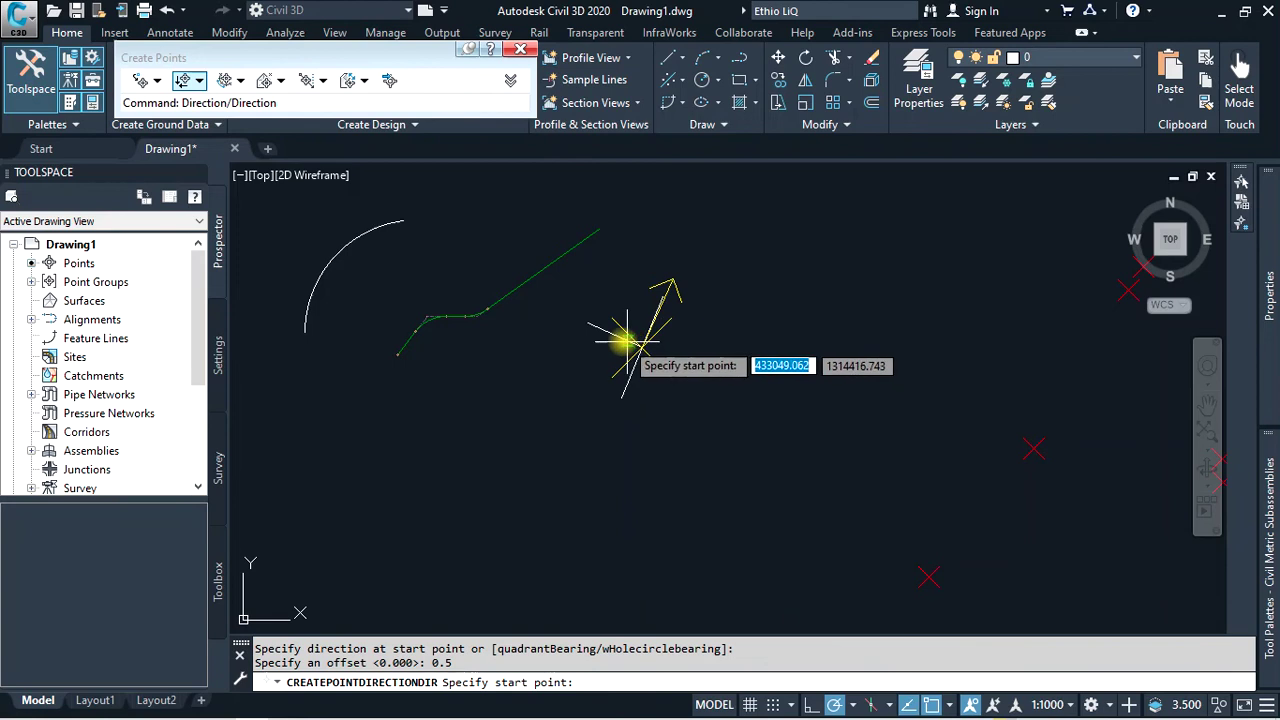
click(590, 327)
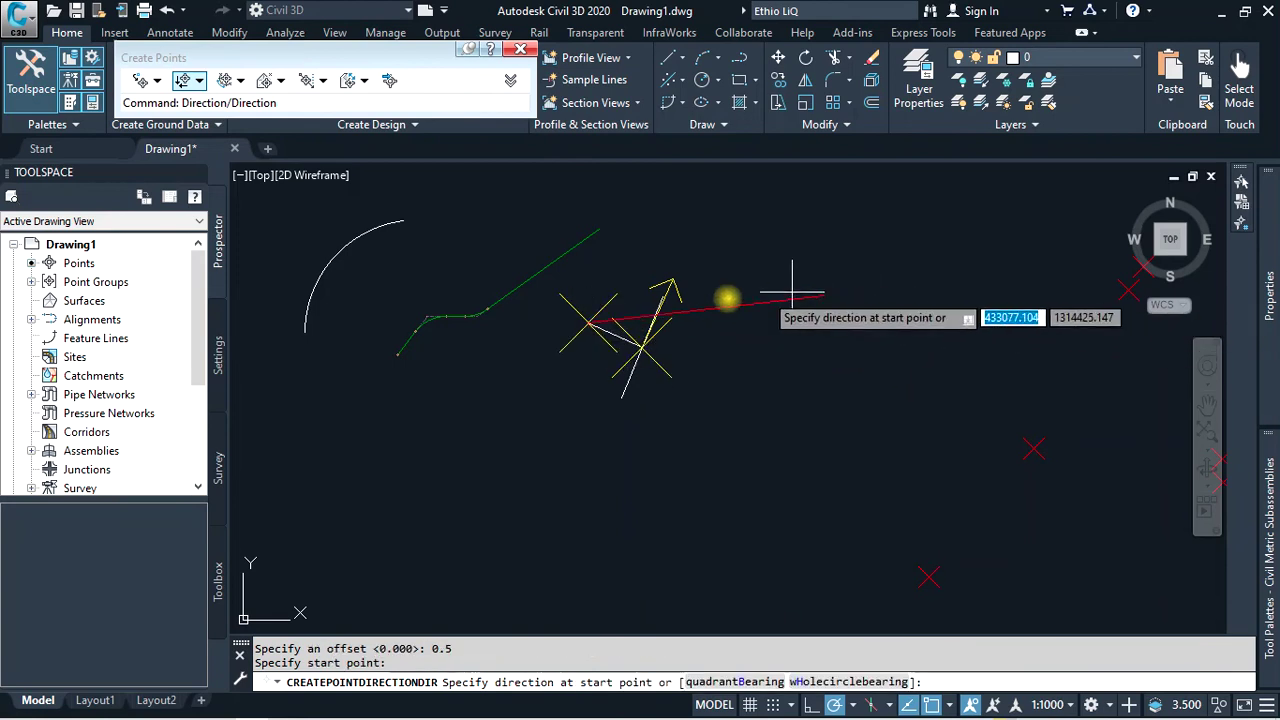
click(643, 251)
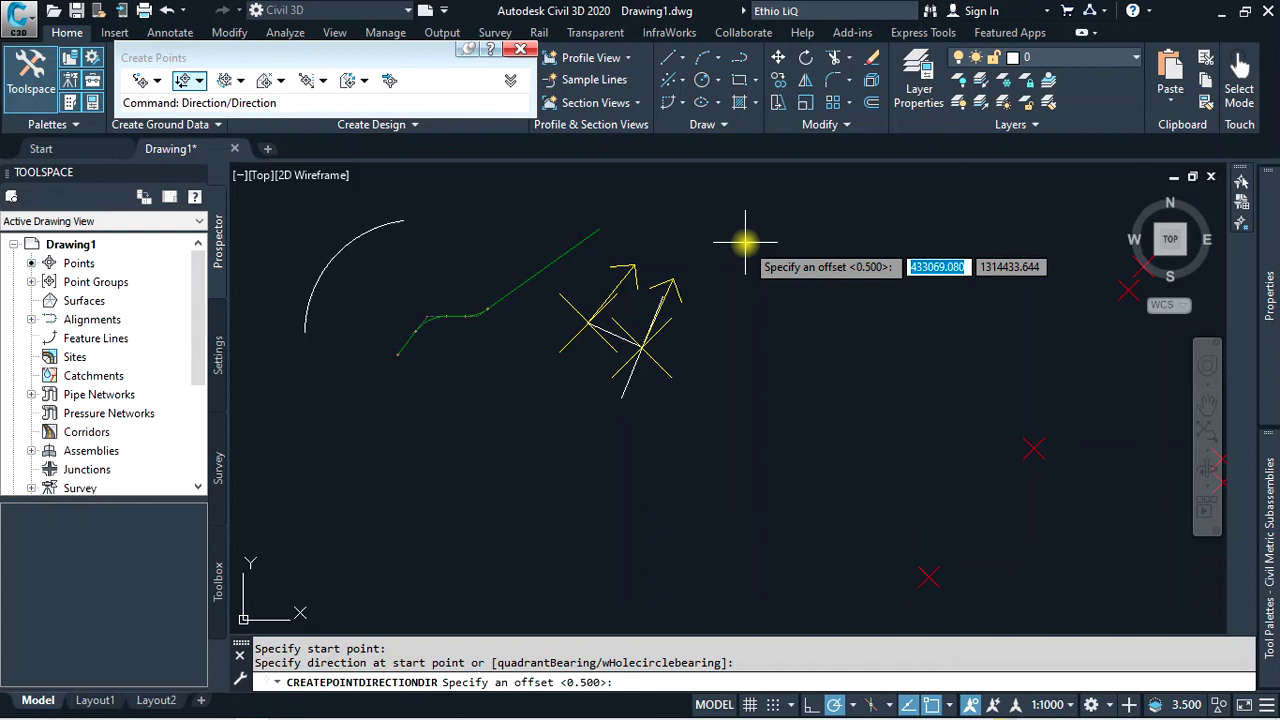
key(Return)
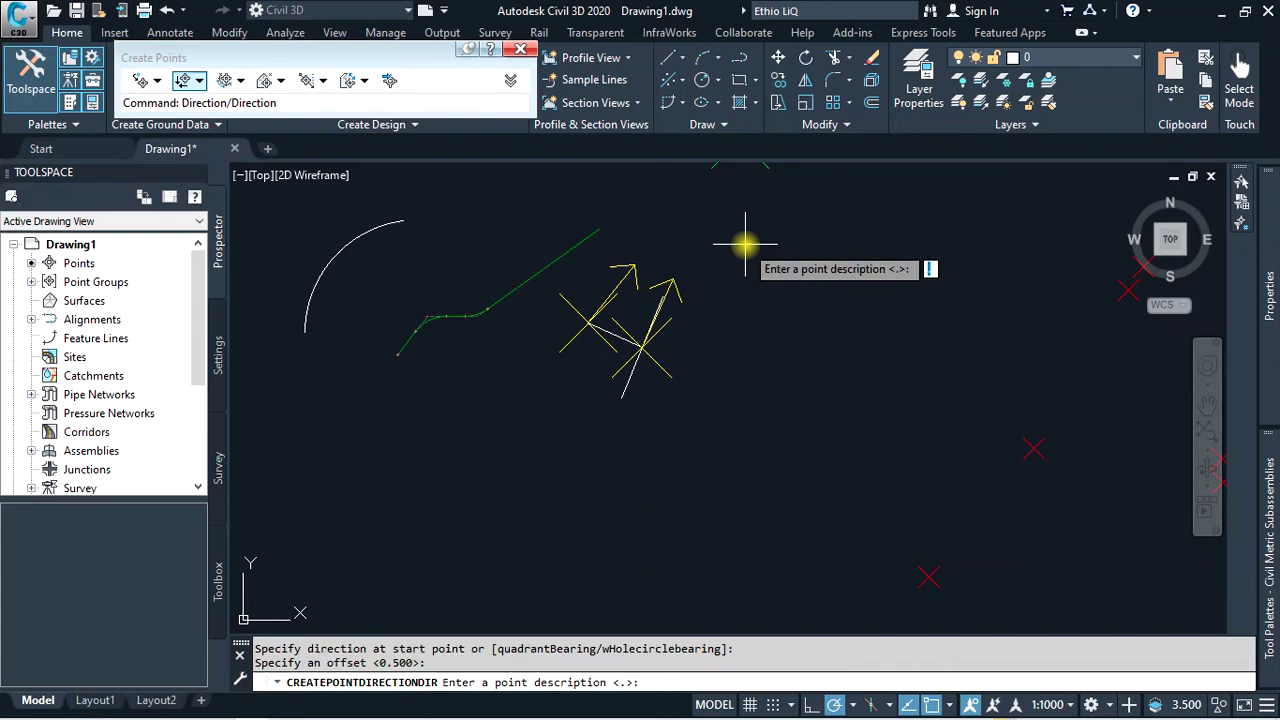
Describe the intersection point pt 11 with level 1200 and stop the command
scroll(745, 244, down, 2)
scroll(745, 244, up, 2)
text(pt)
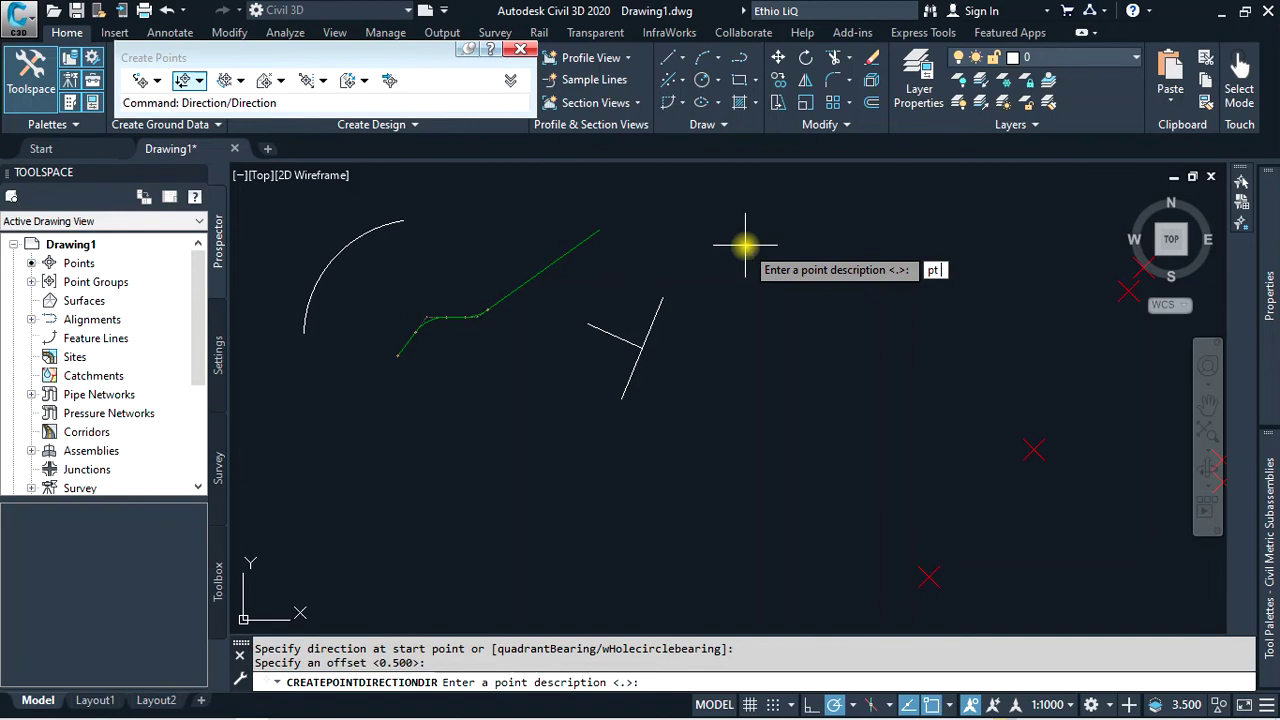
text(11)
key(Return)
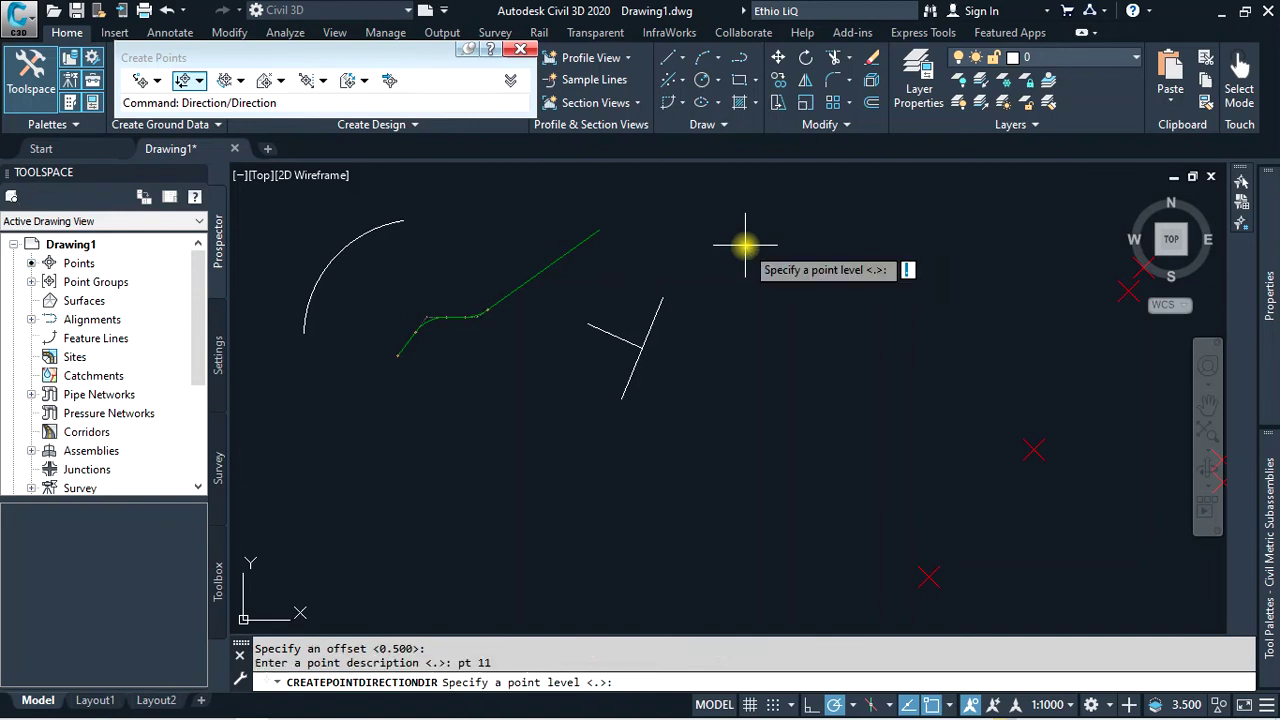
scroll(705, 362, down, 1)
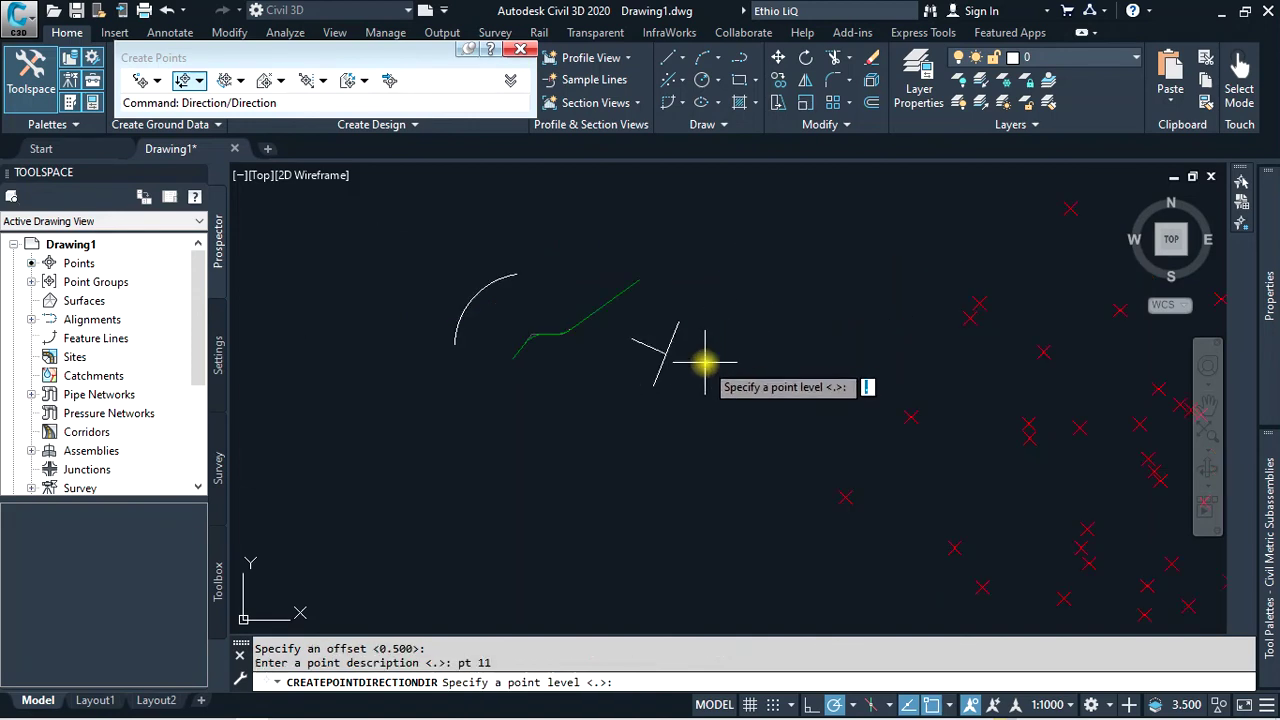
text(12)
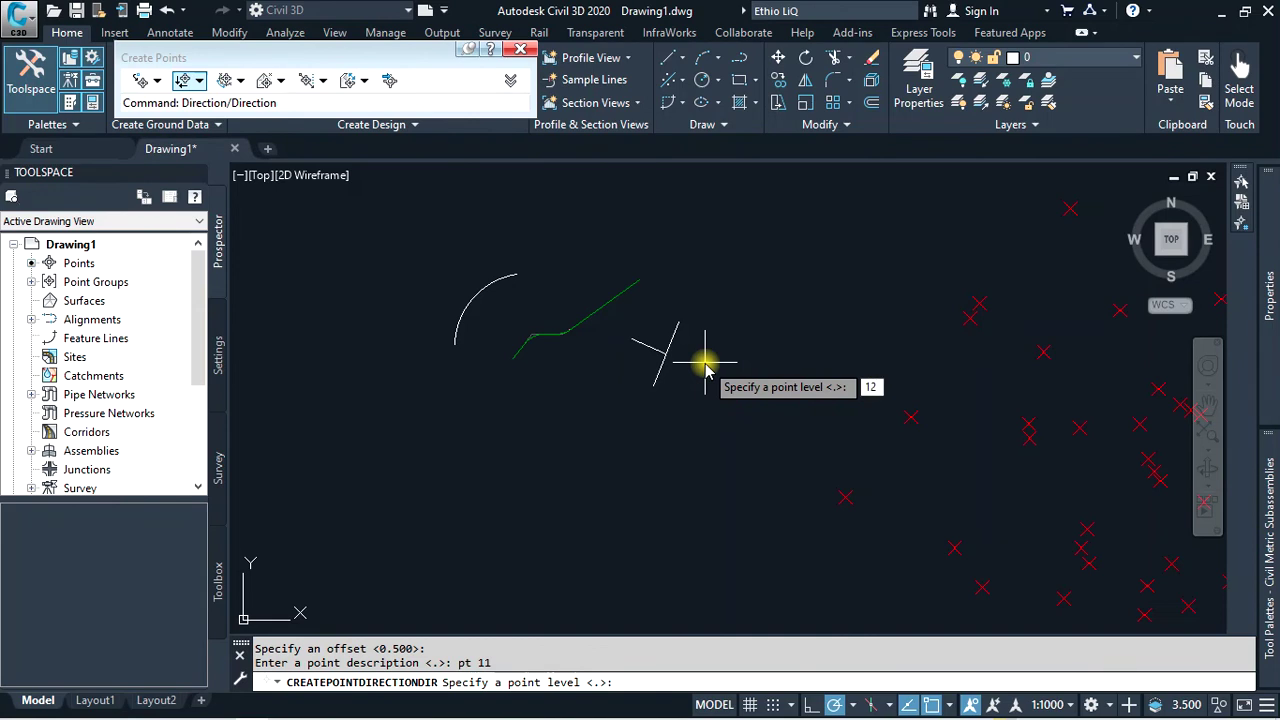
key(Return)
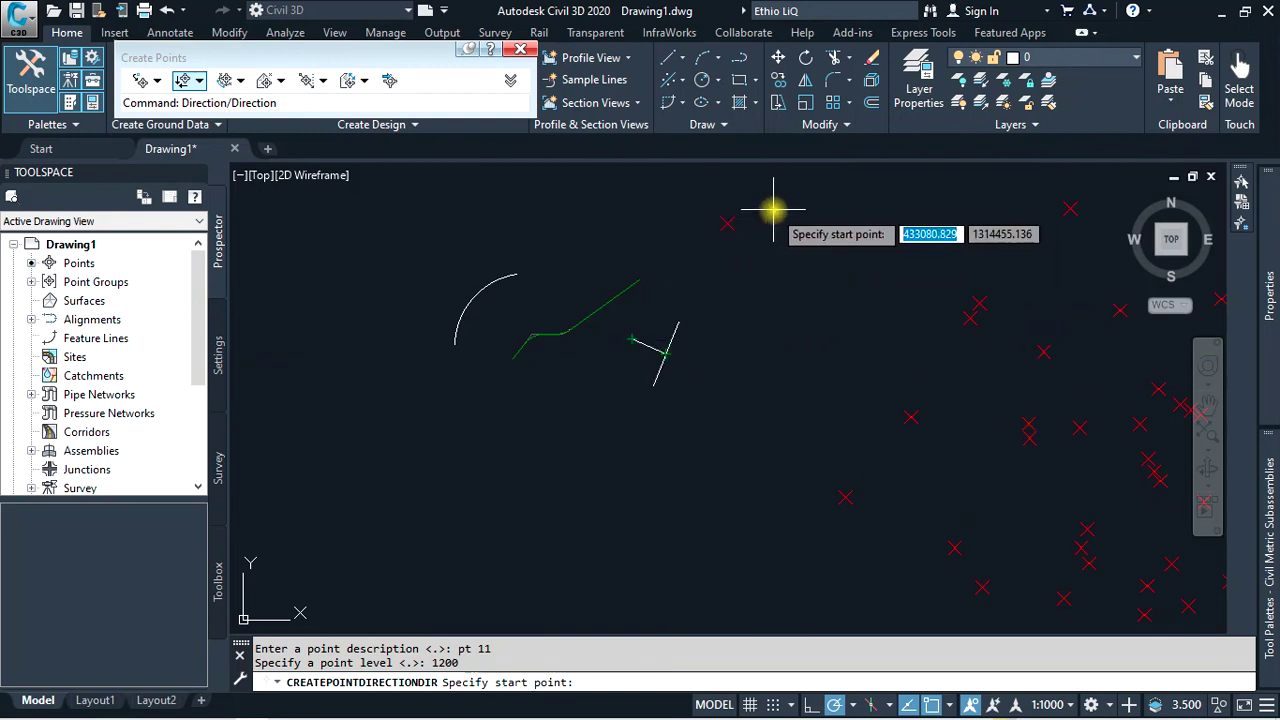
key(Escape)
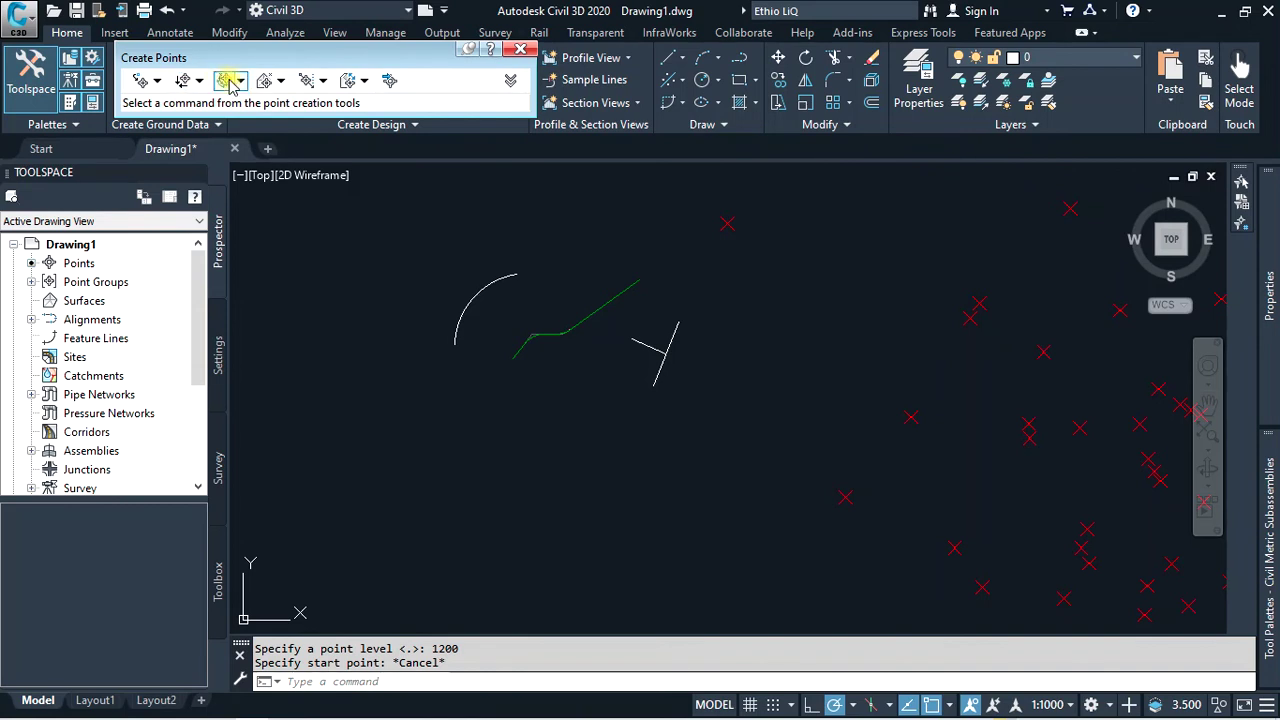
Start Measure Alignment points on the green alignment, spanning its start to end chainage
click(241, 80)
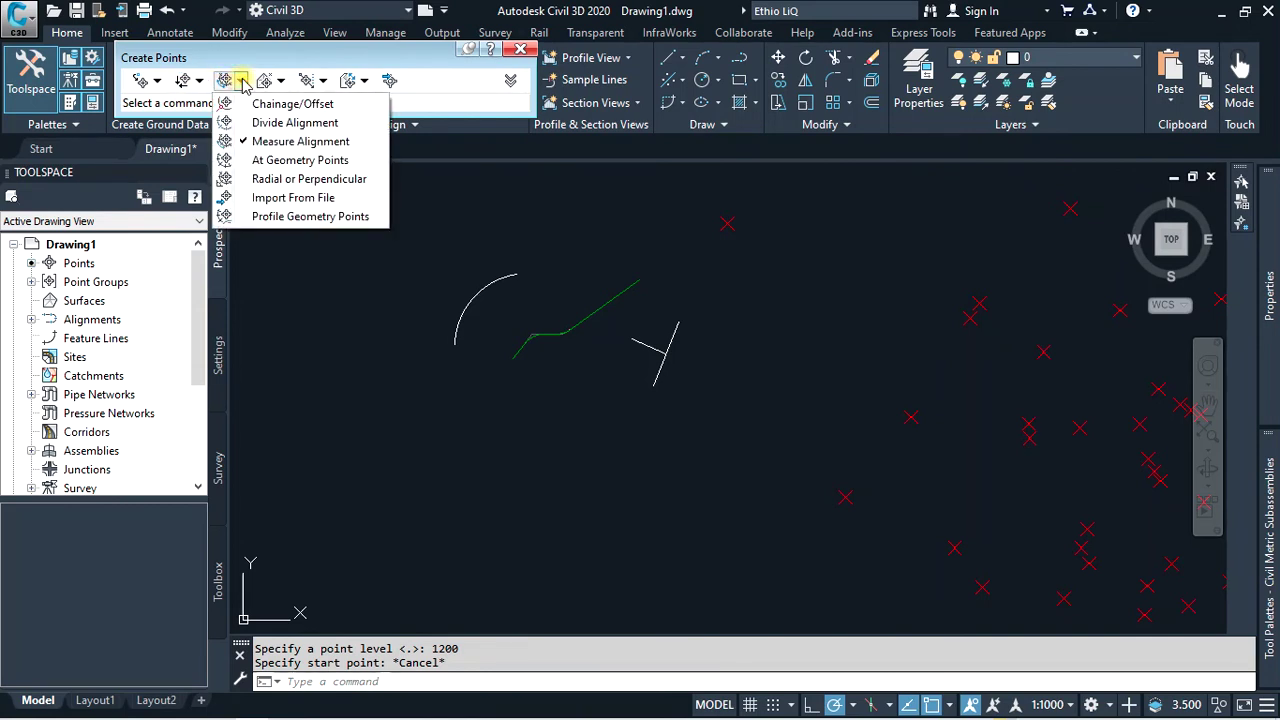
click(330, 141)
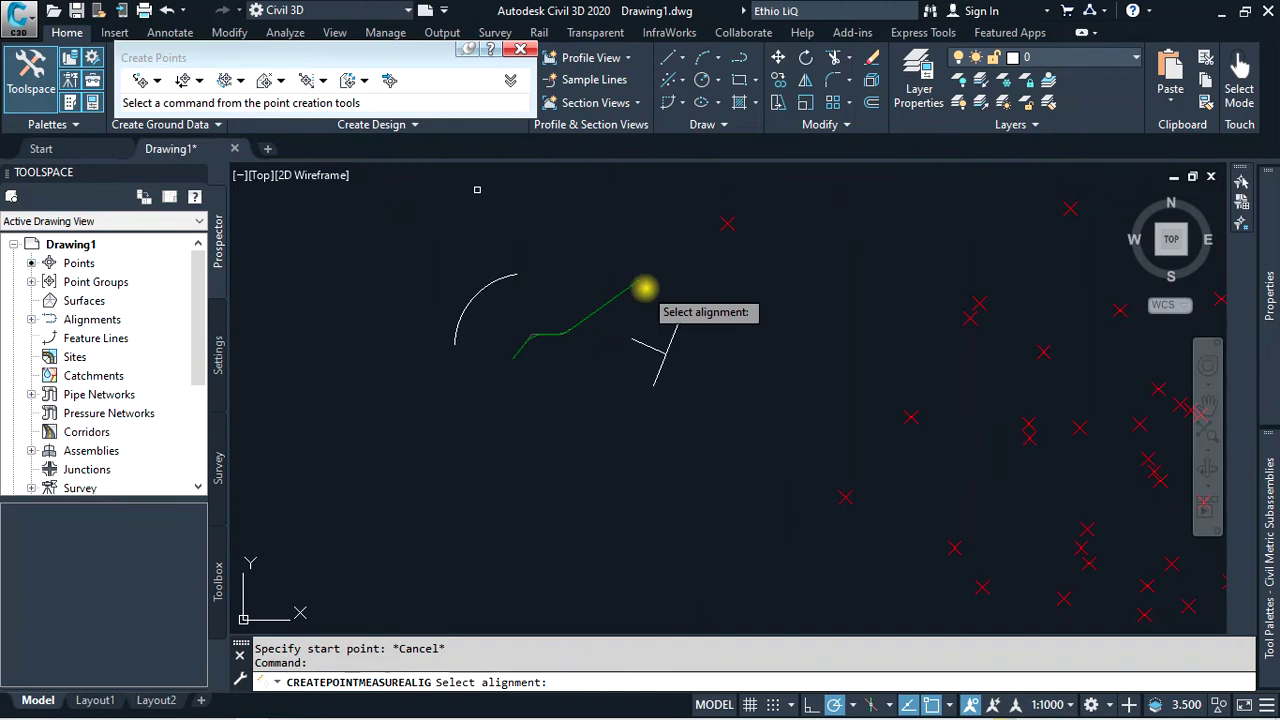
scroll(567, 418, up, 2)
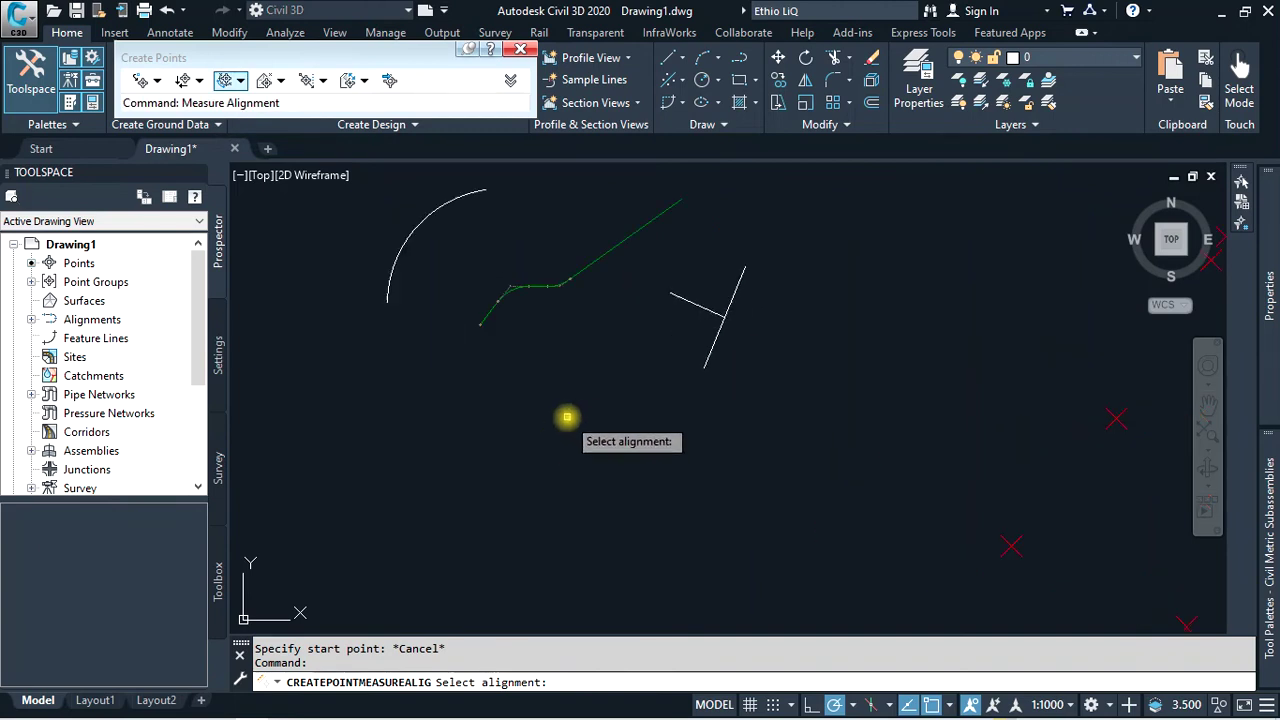
click(600, 257)
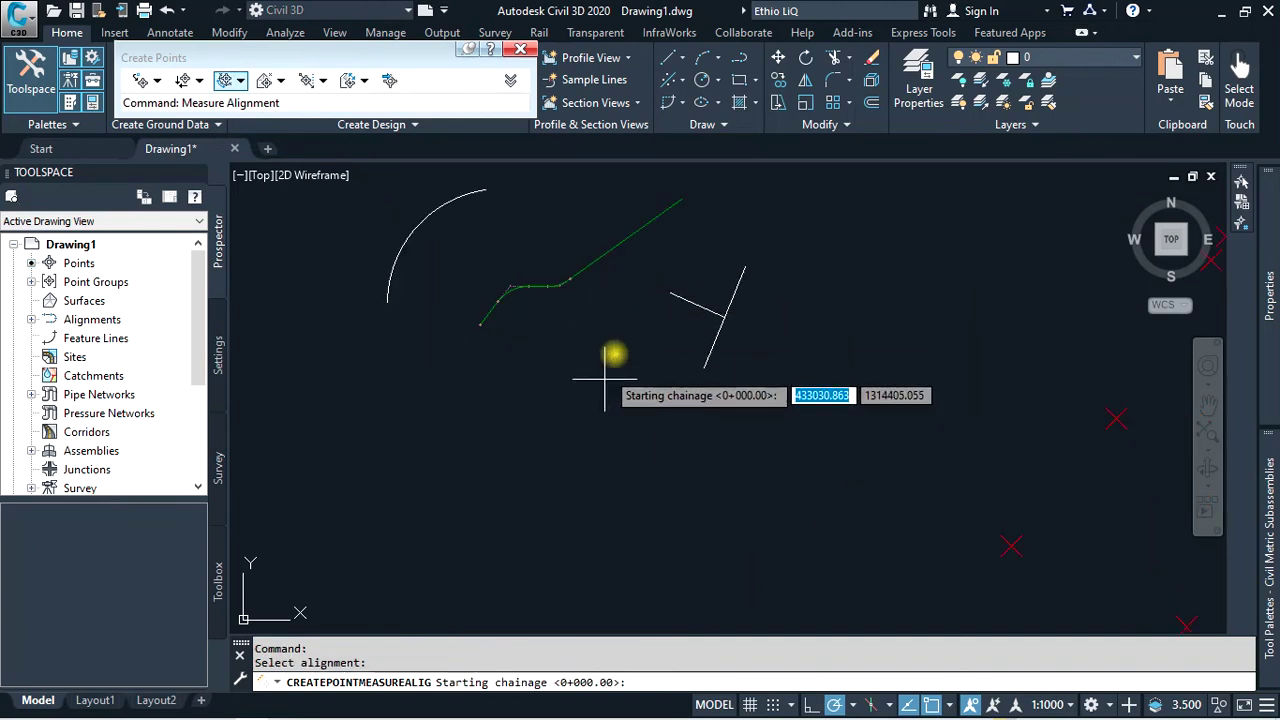
scroll(577, 277, up, 3)
click(541, 295)
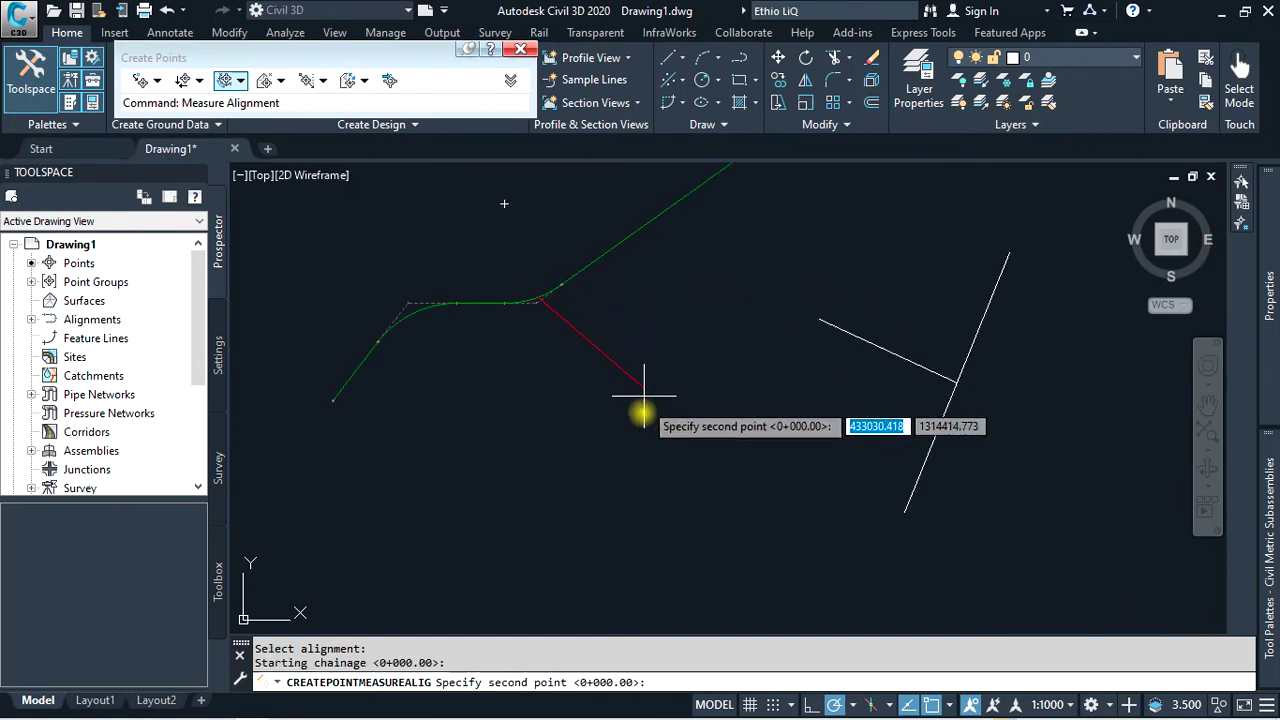
scroll(630, 413, down, 2)
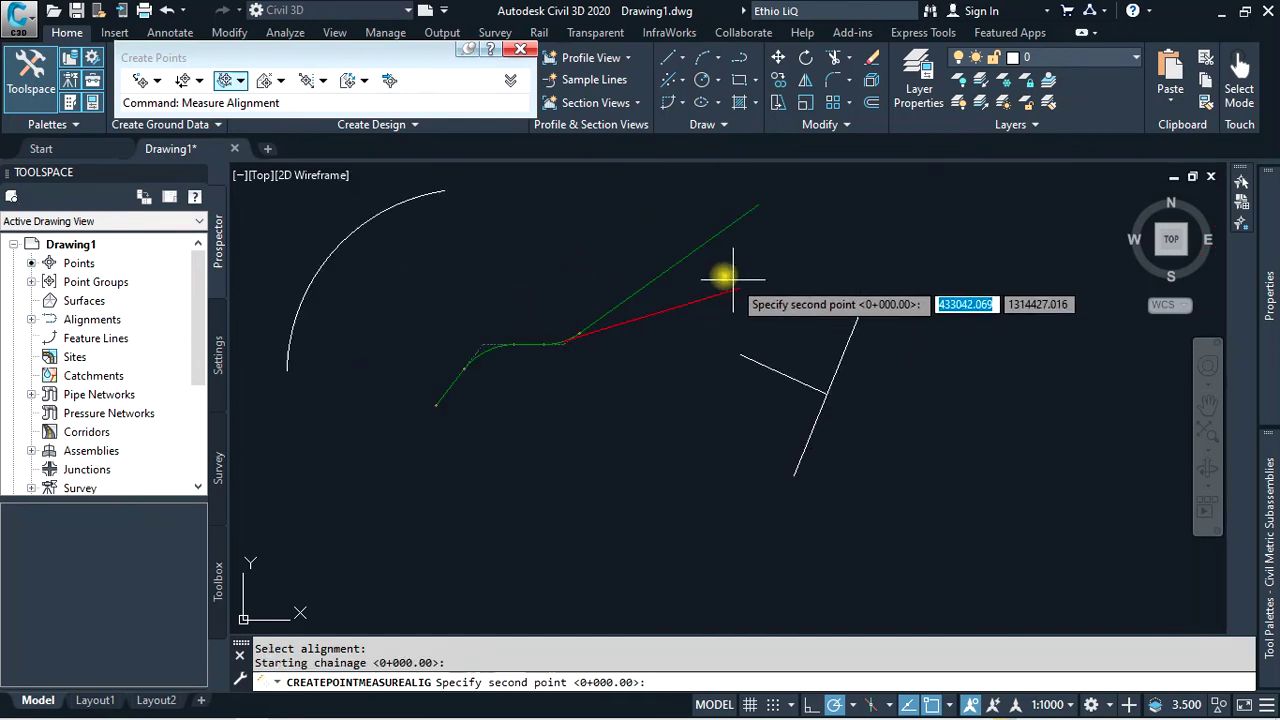
click(637, 289)
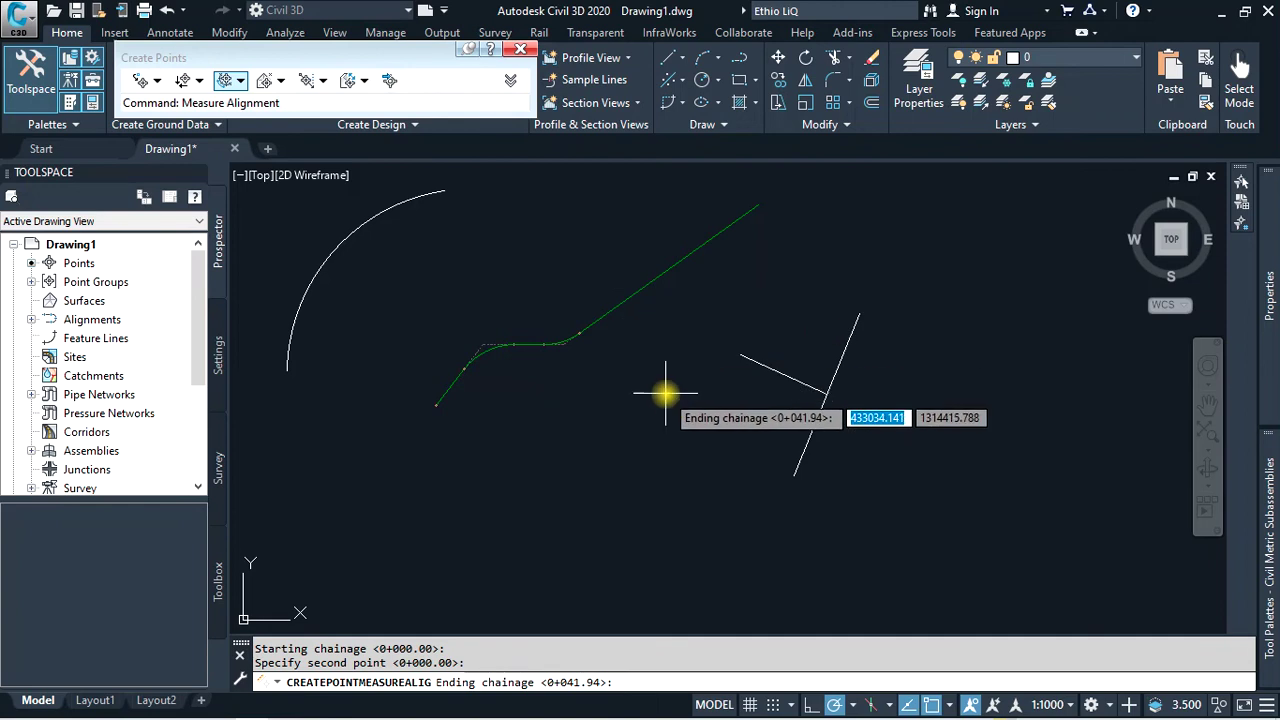
click(758, 207)
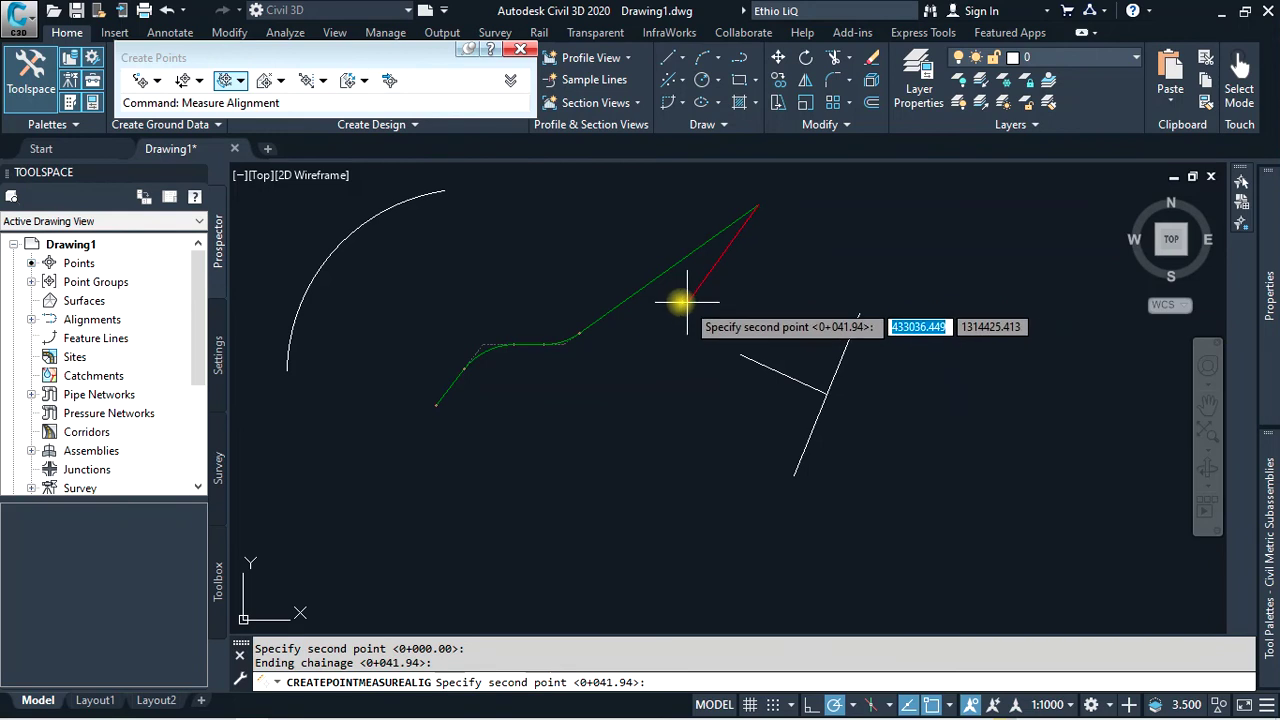
click(440, 403)
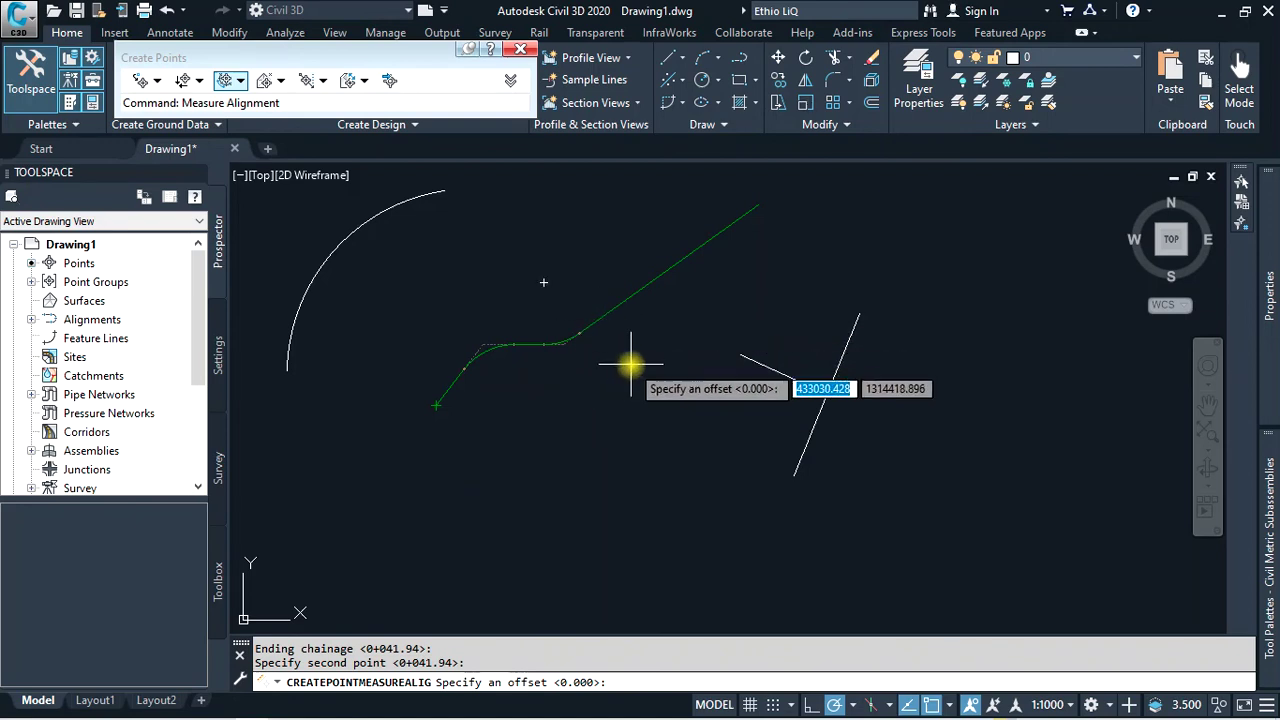
Place points at offset 1 and interval 20 with levels 1250 and 1300, then finish
text(1)
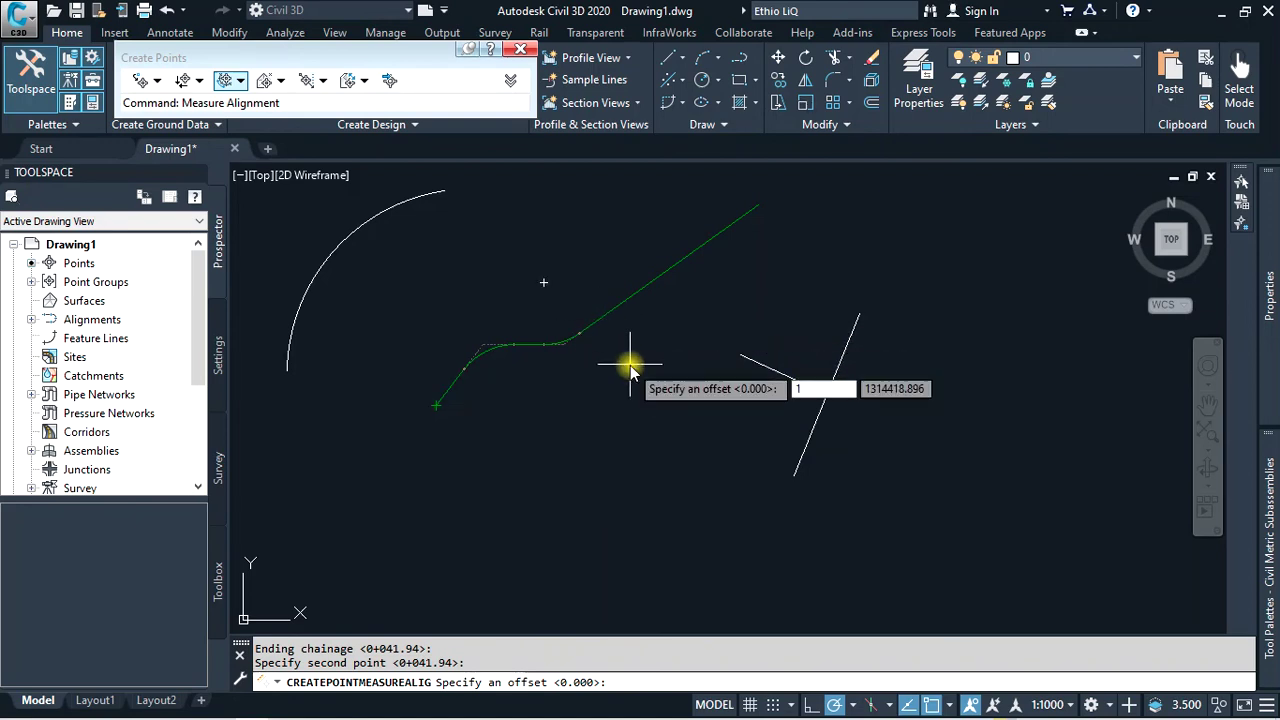
key(Return)
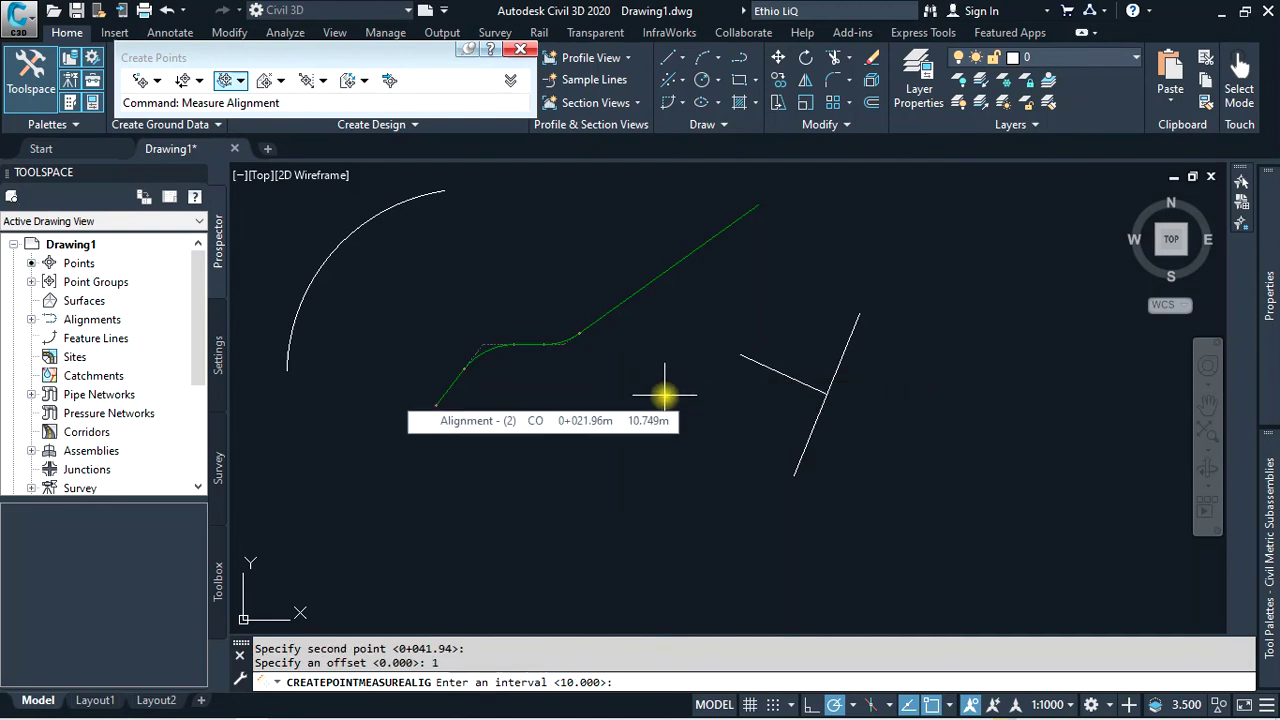
text(10)
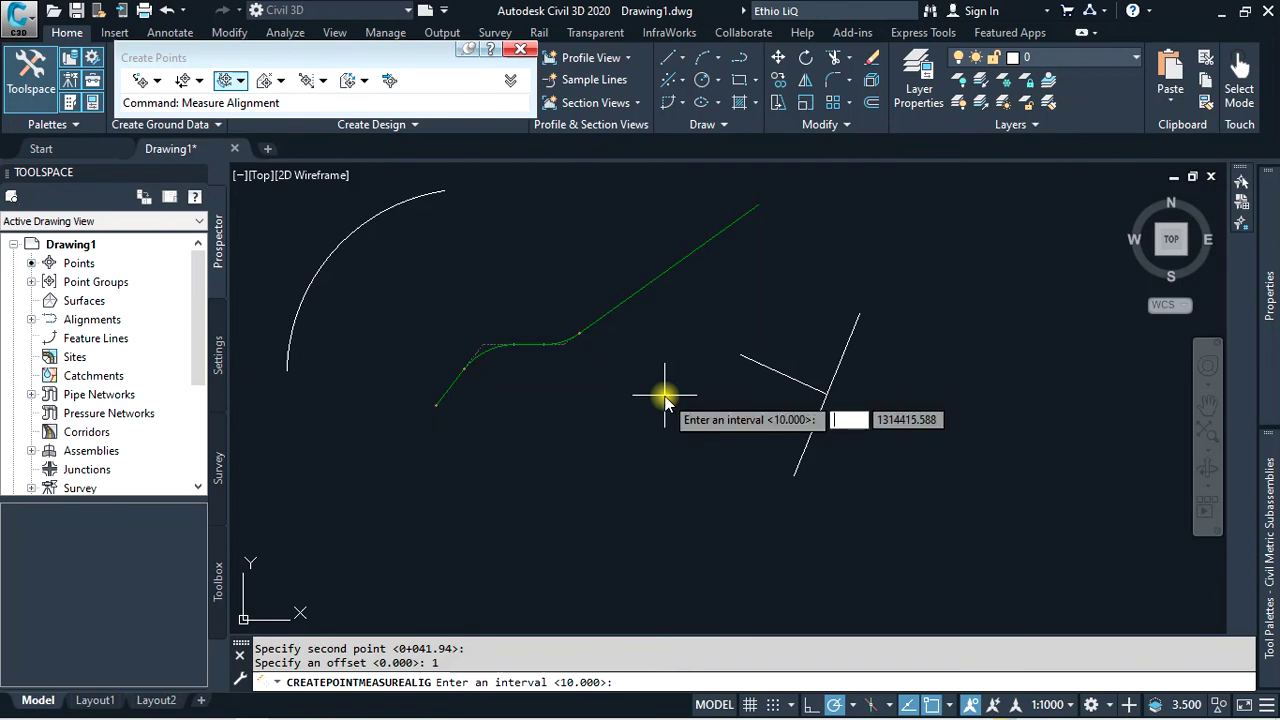
key(Return)
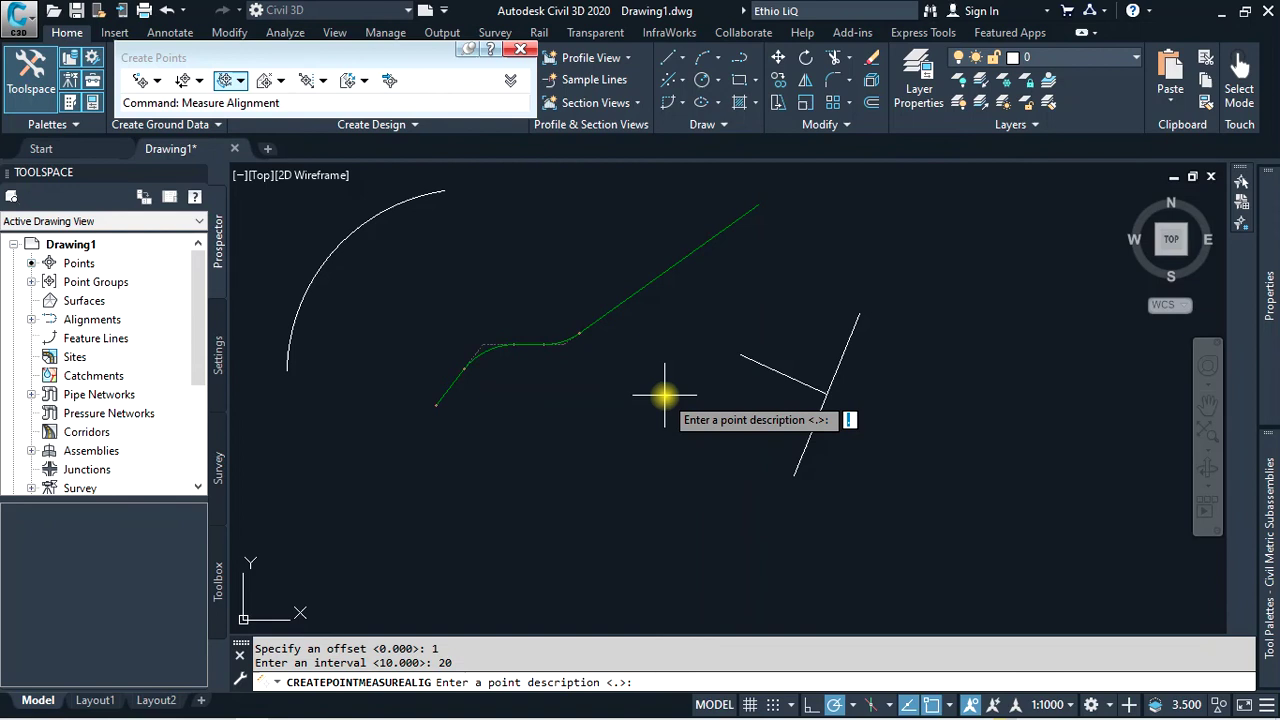
text(gf)
key(Return)
text(125)
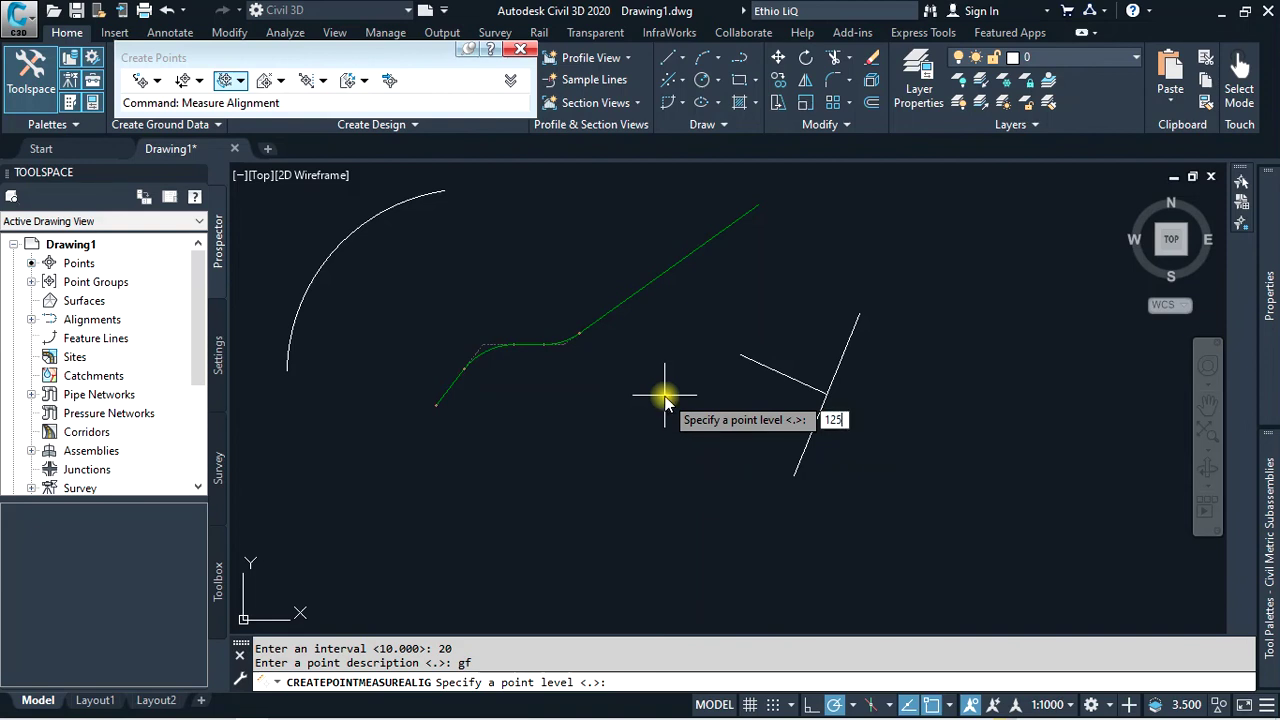
text(0)
key(Return)
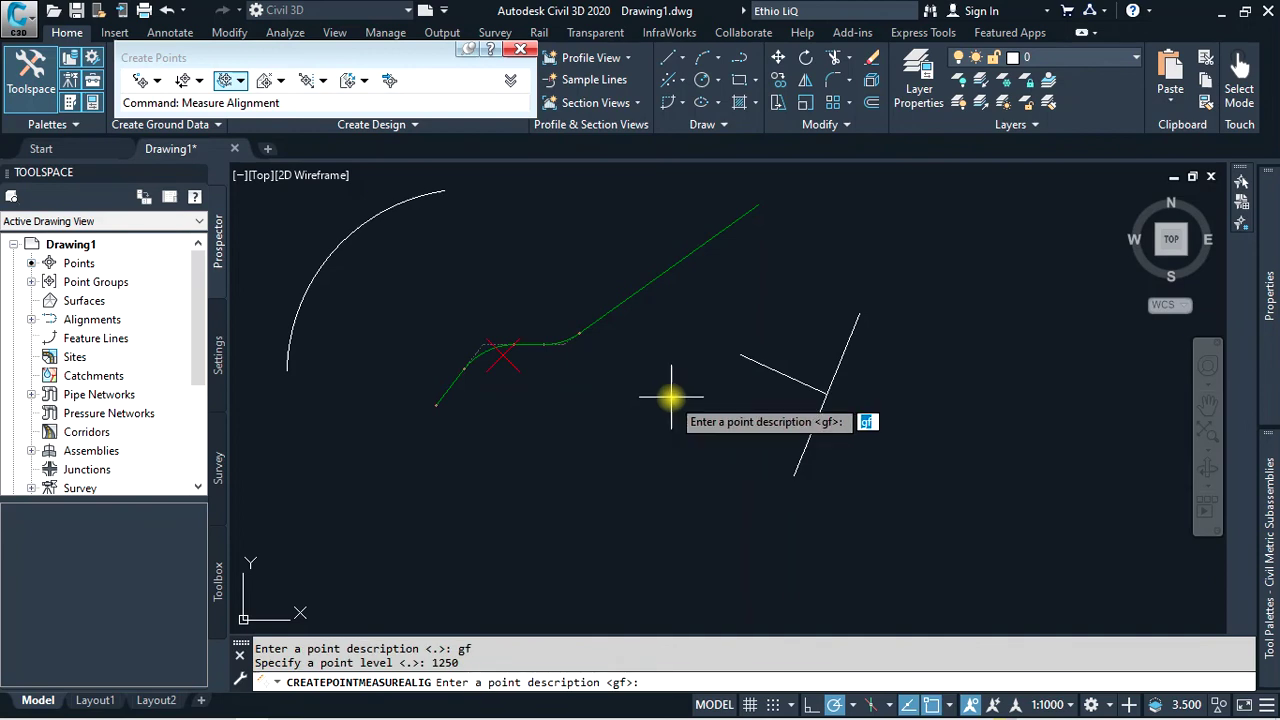
key(Return)
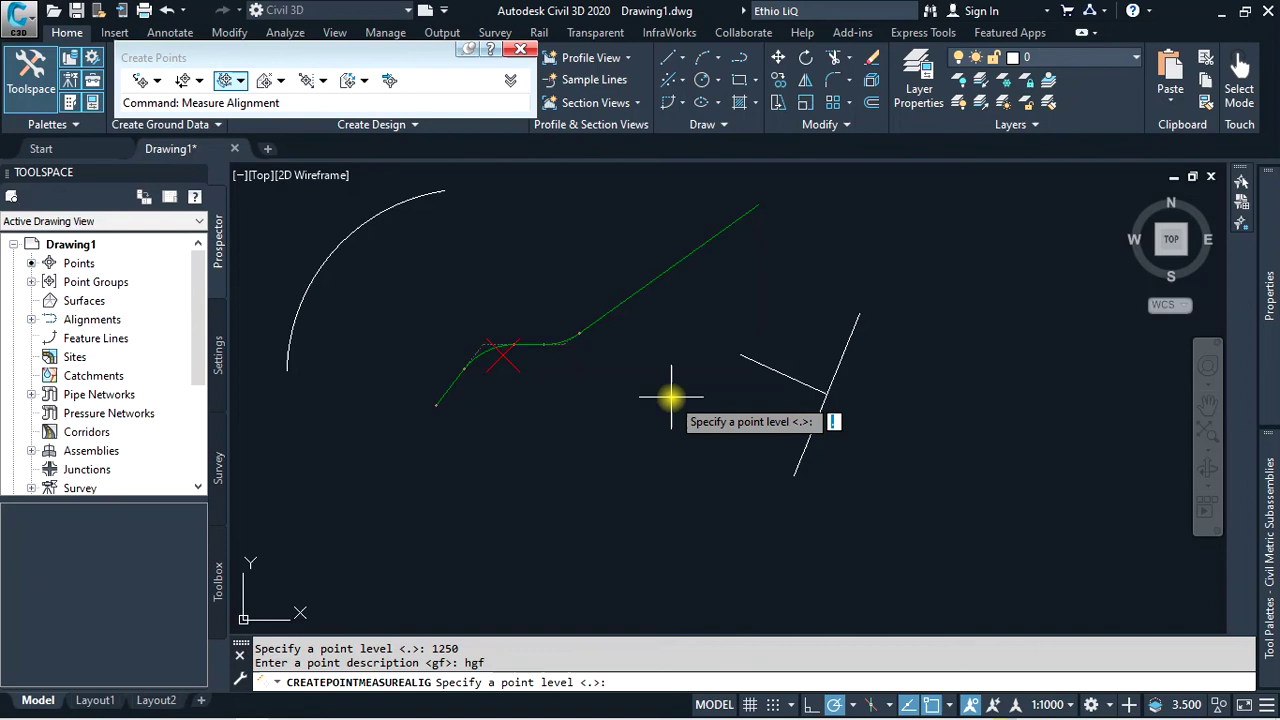
text(1300)
key(Return)
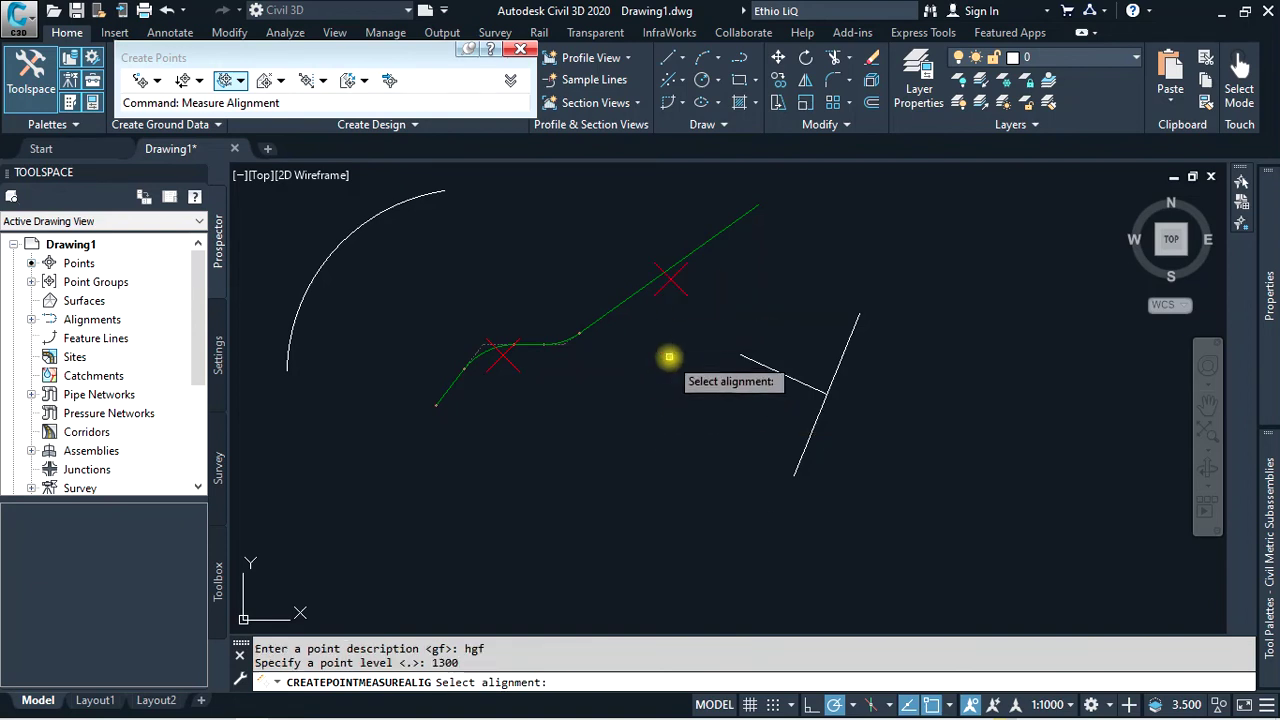
key(Escape)
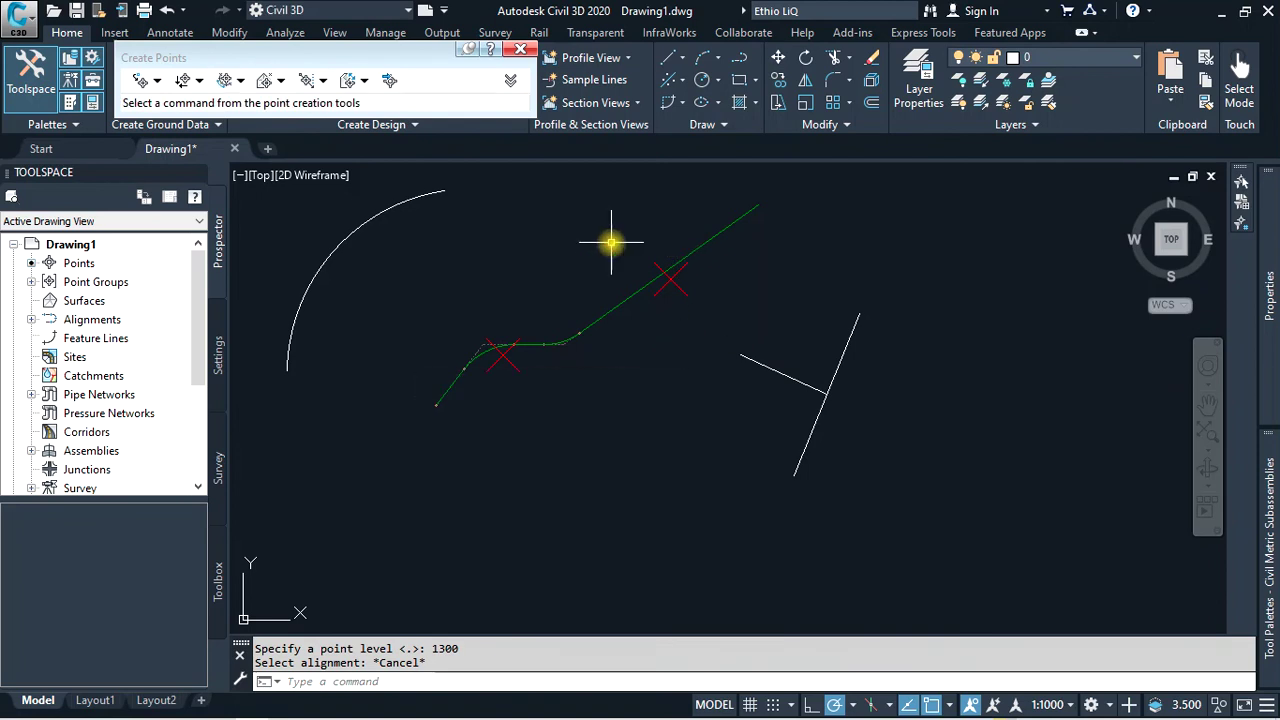
Start Interpolate point creation between two picked existing red points
click(325, 81)
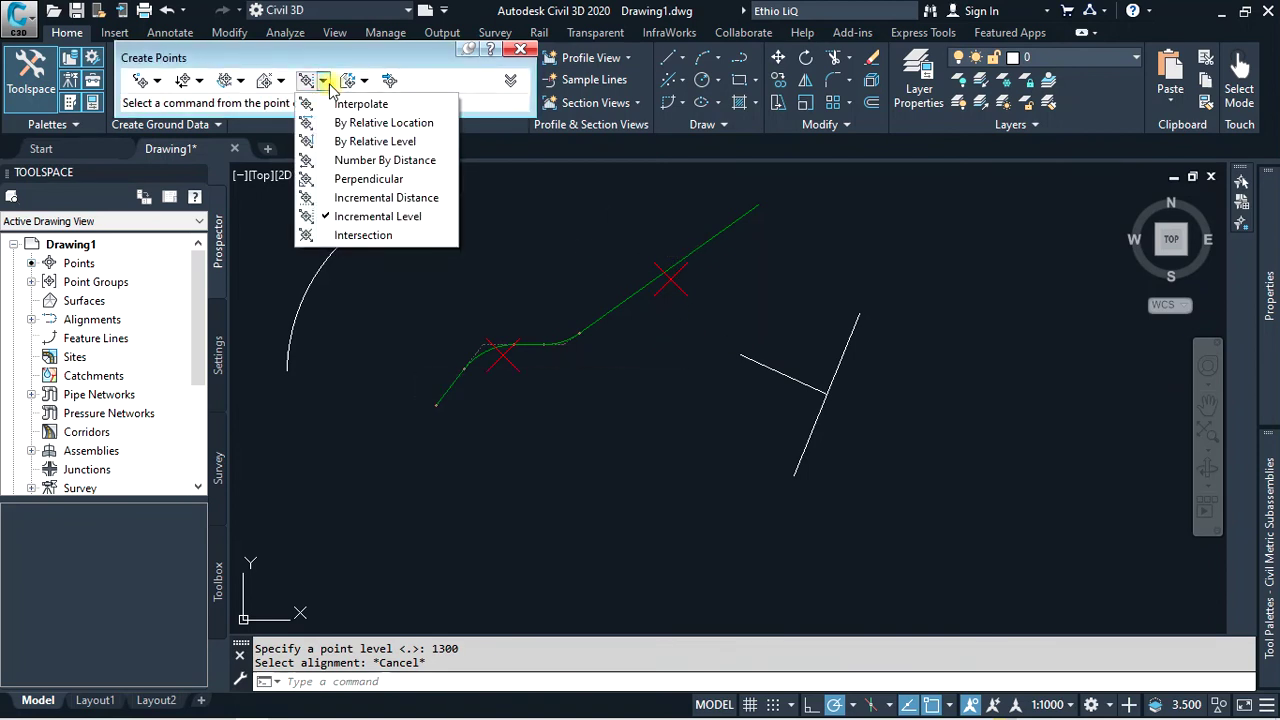
click(358, 104)
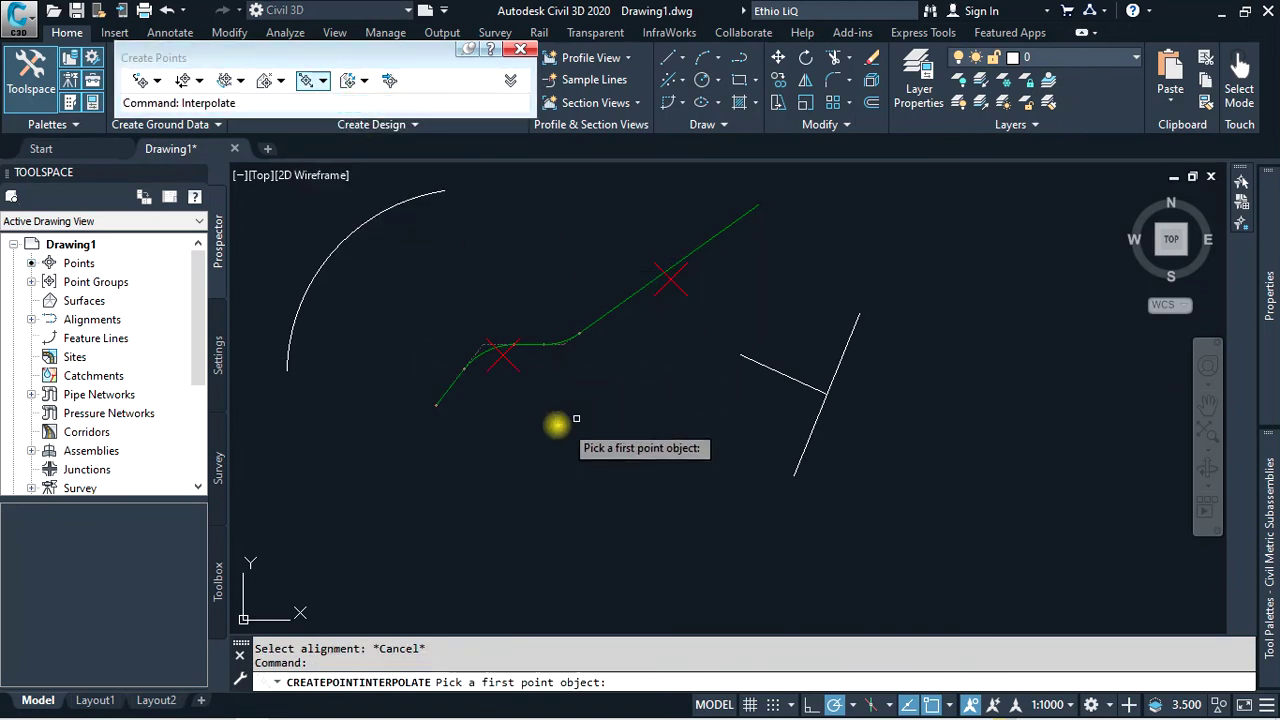
scroll(520, 425, down, 4)
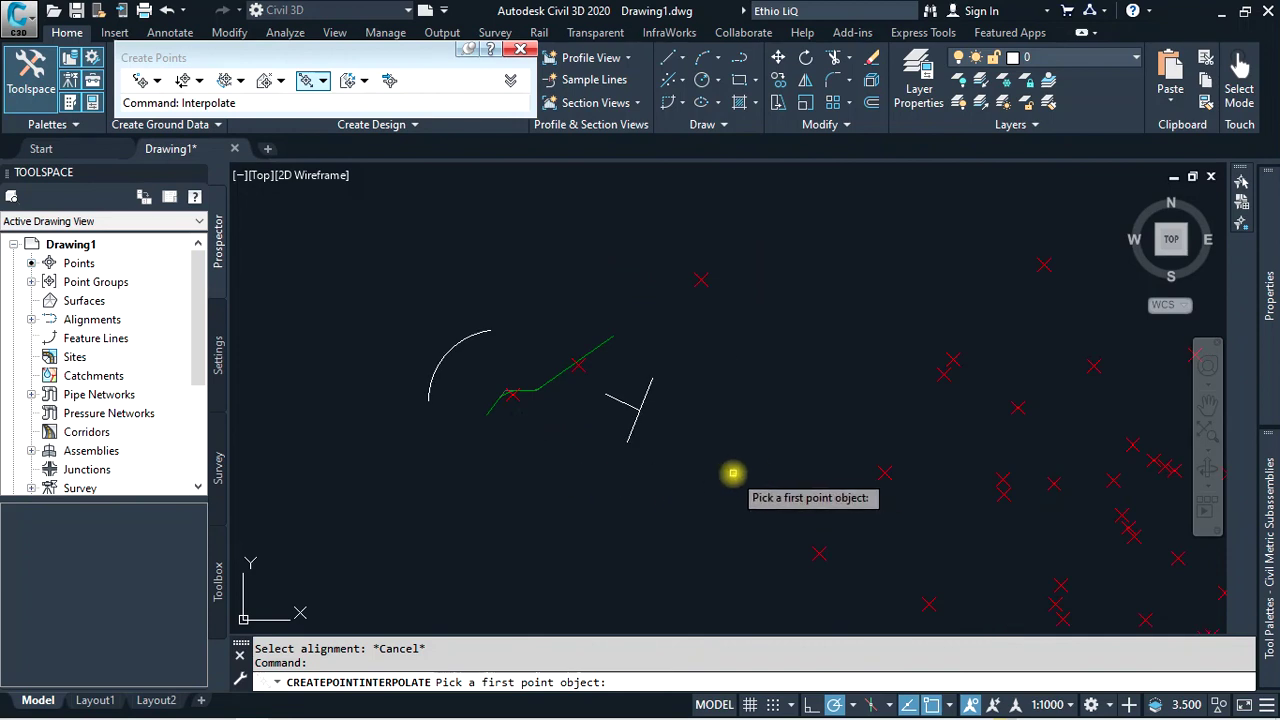
scroll(514, 449, up, 1)
scroll(800, 366, down, 2)
scroll(823, 363, up, 4)
scroll(596, 322, up, 1)
scroll(703, 289, down, 2)
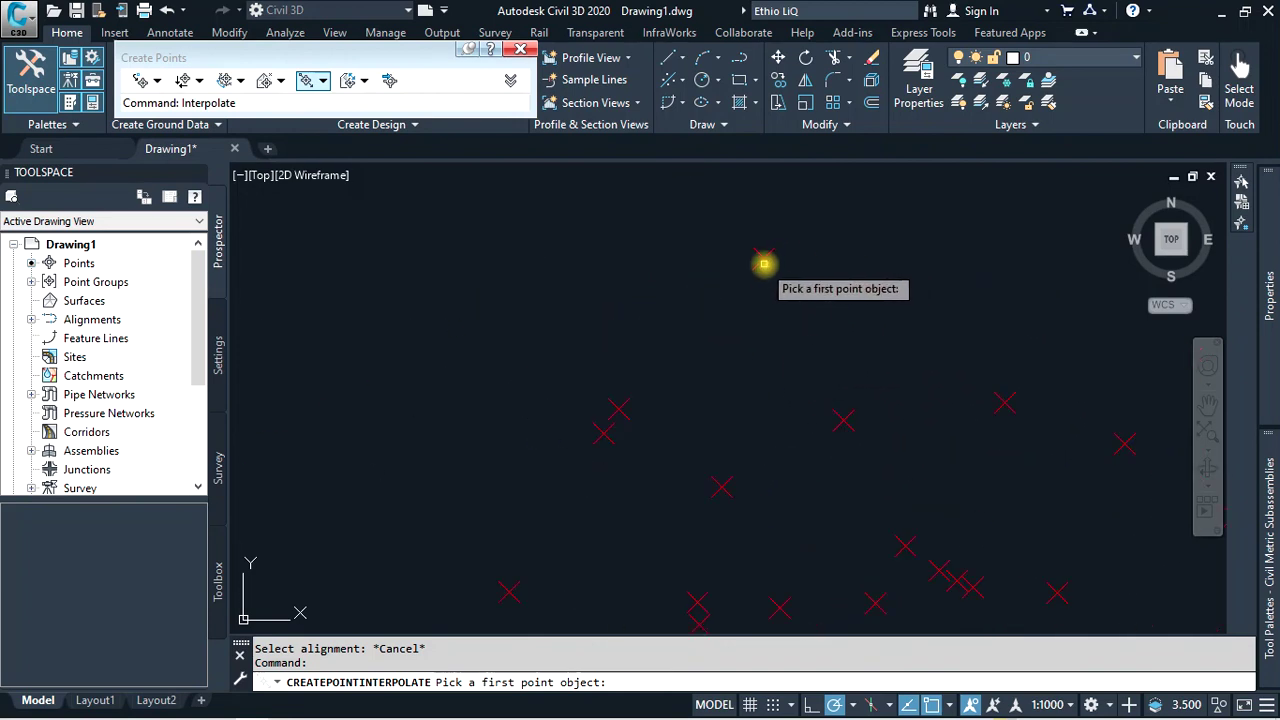
click(767, 264)
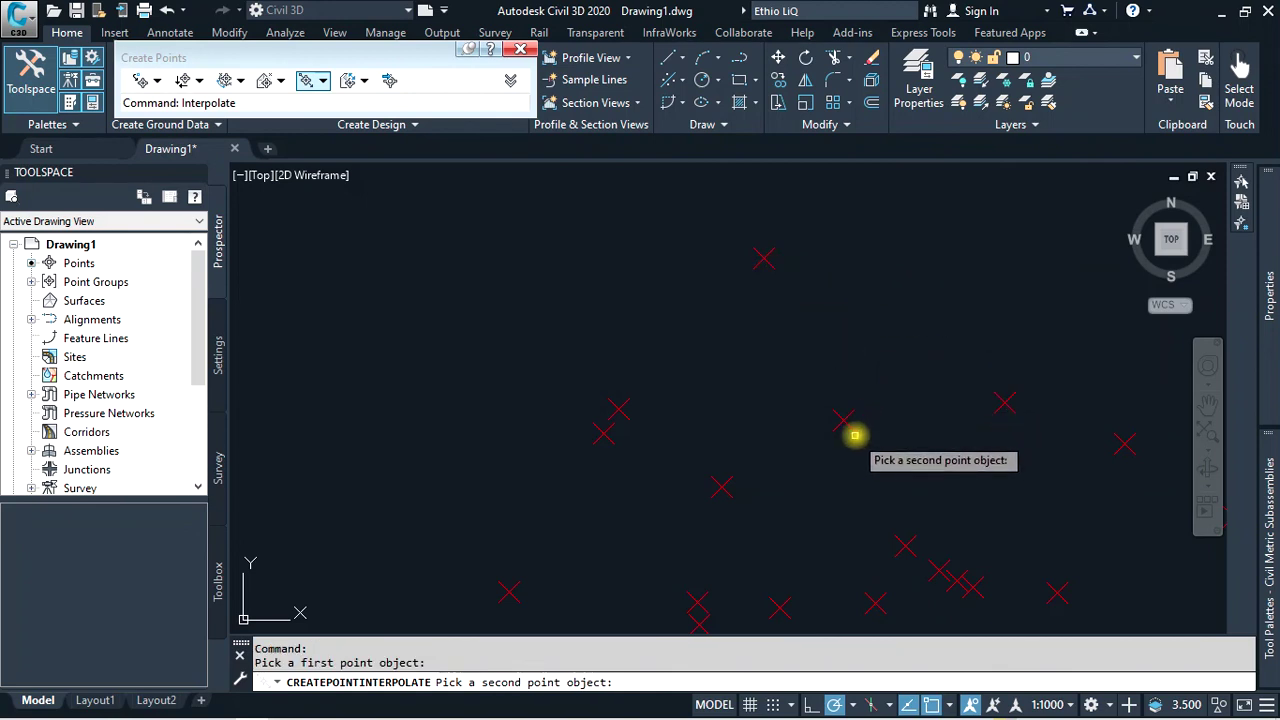
click(847, 425)
text(4)
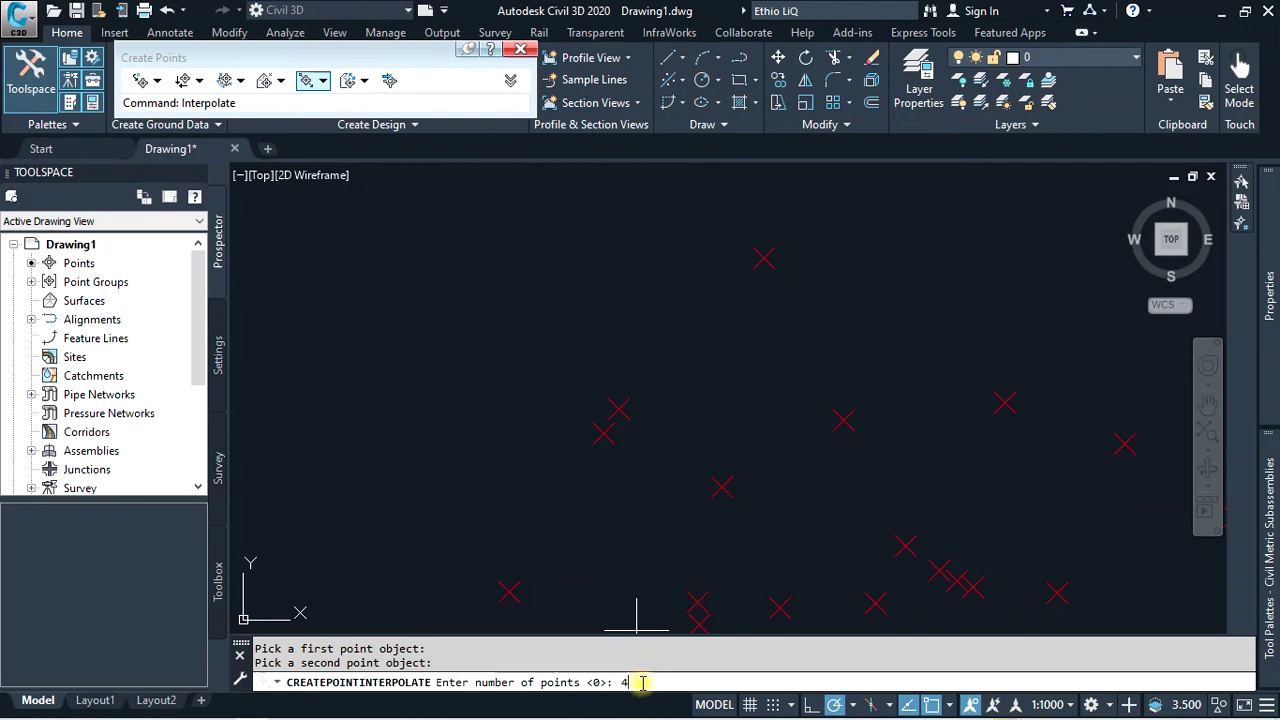
Create 4 interpolated points at offset 0.4, accepting each description, then cancel the command
key(Return)
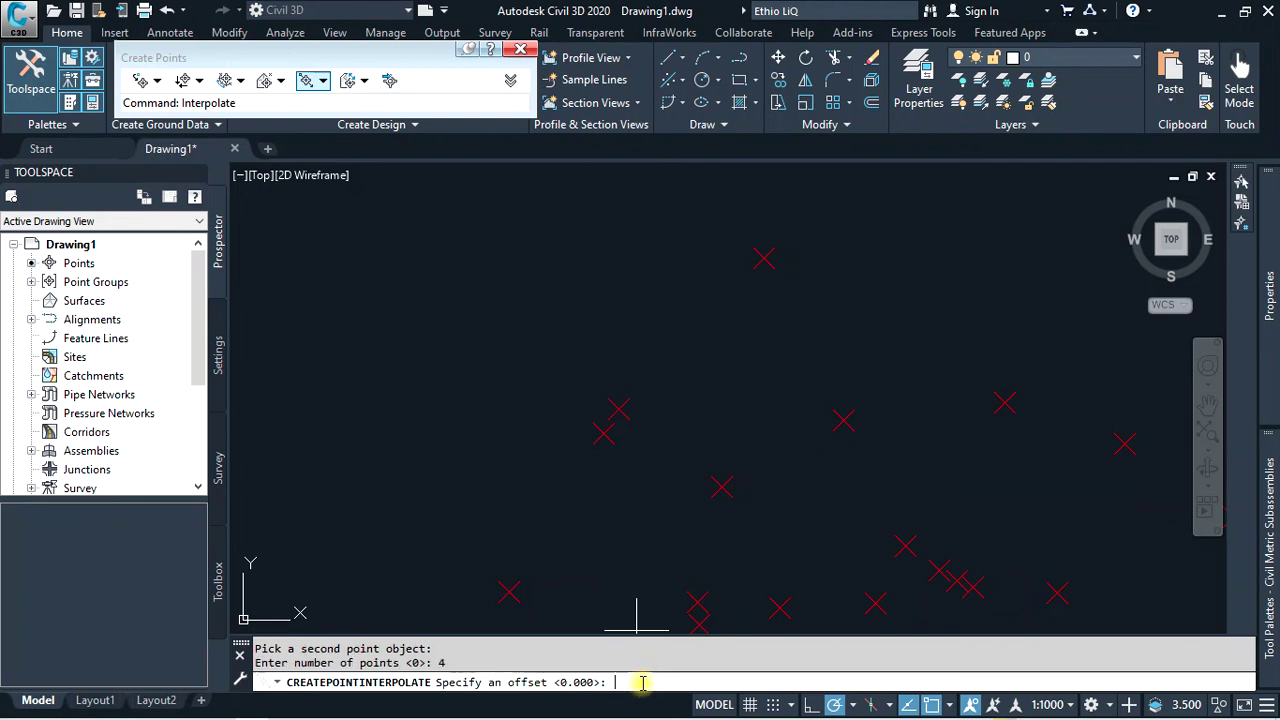
text(0.4)
key(Return)
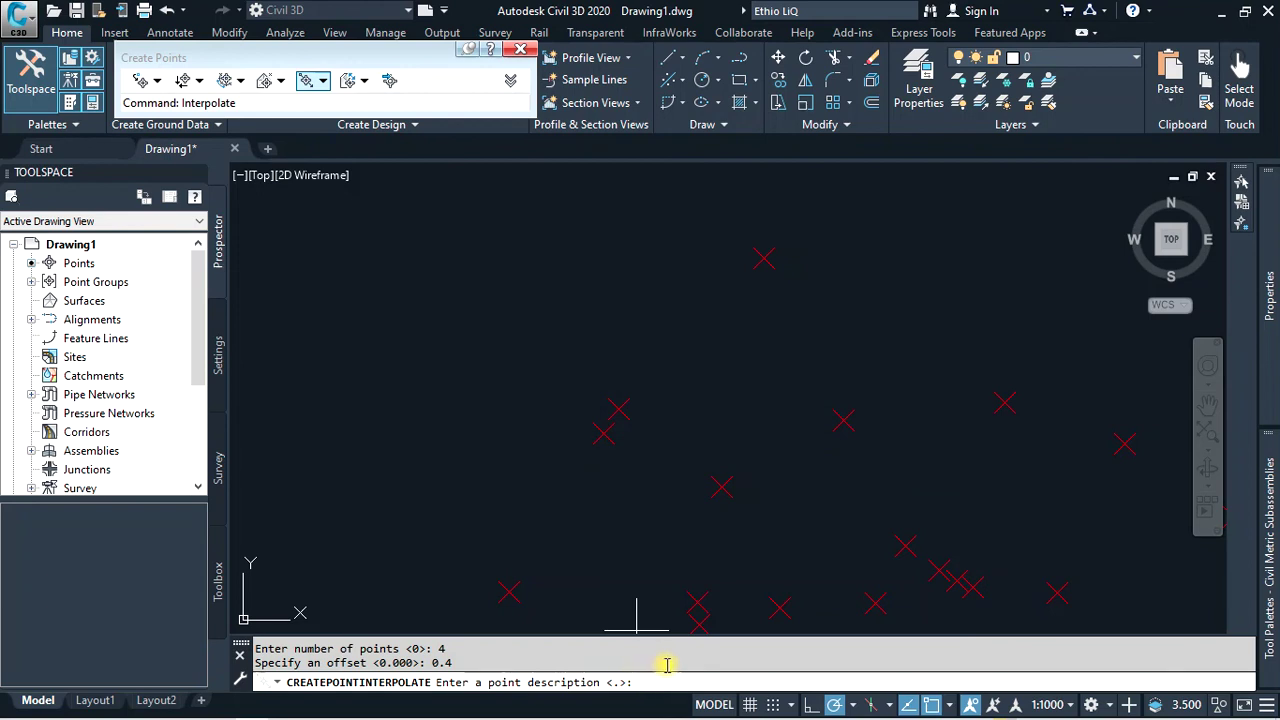
text(fghf)
key(Return)
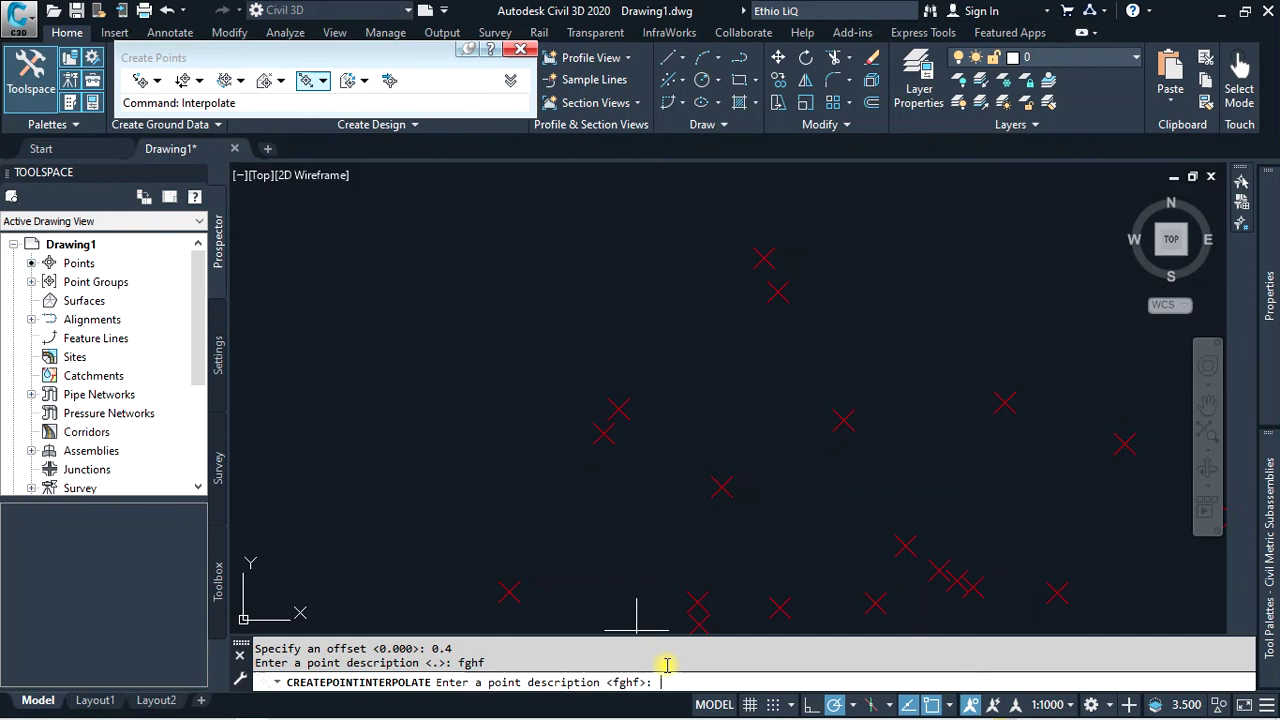
text(fj)
key(Return)
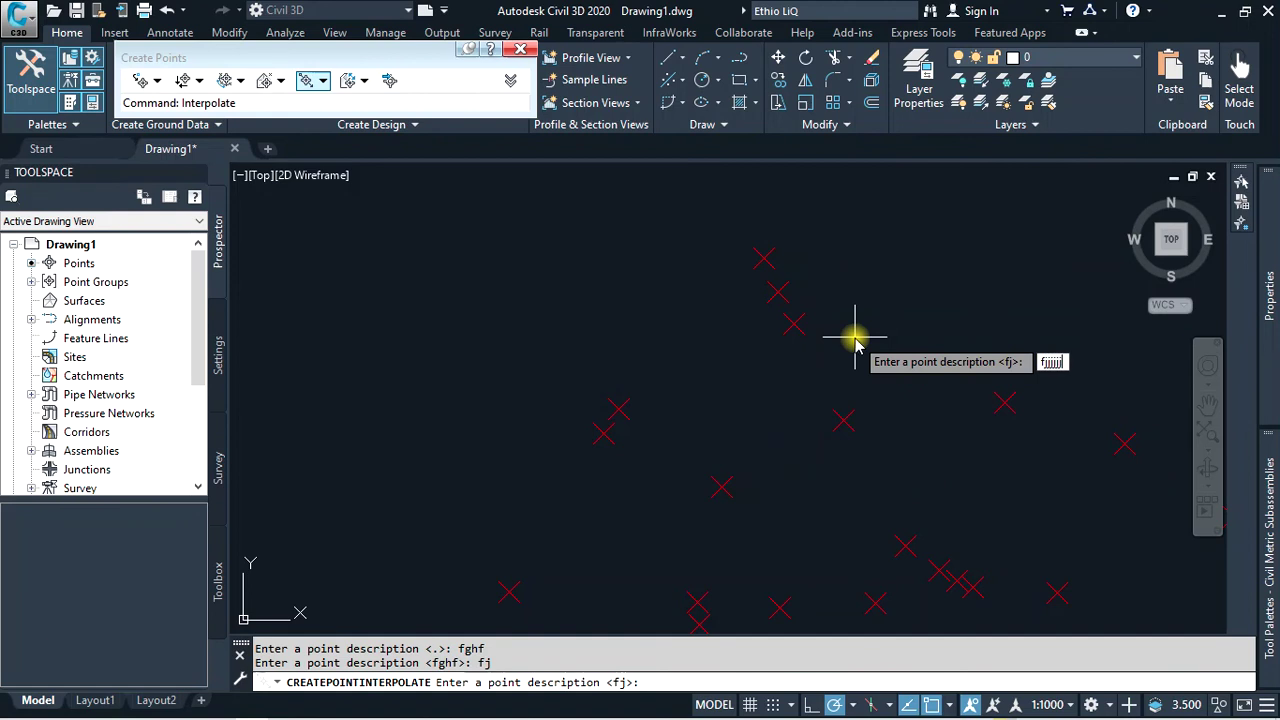
key(Return)
key(Return)
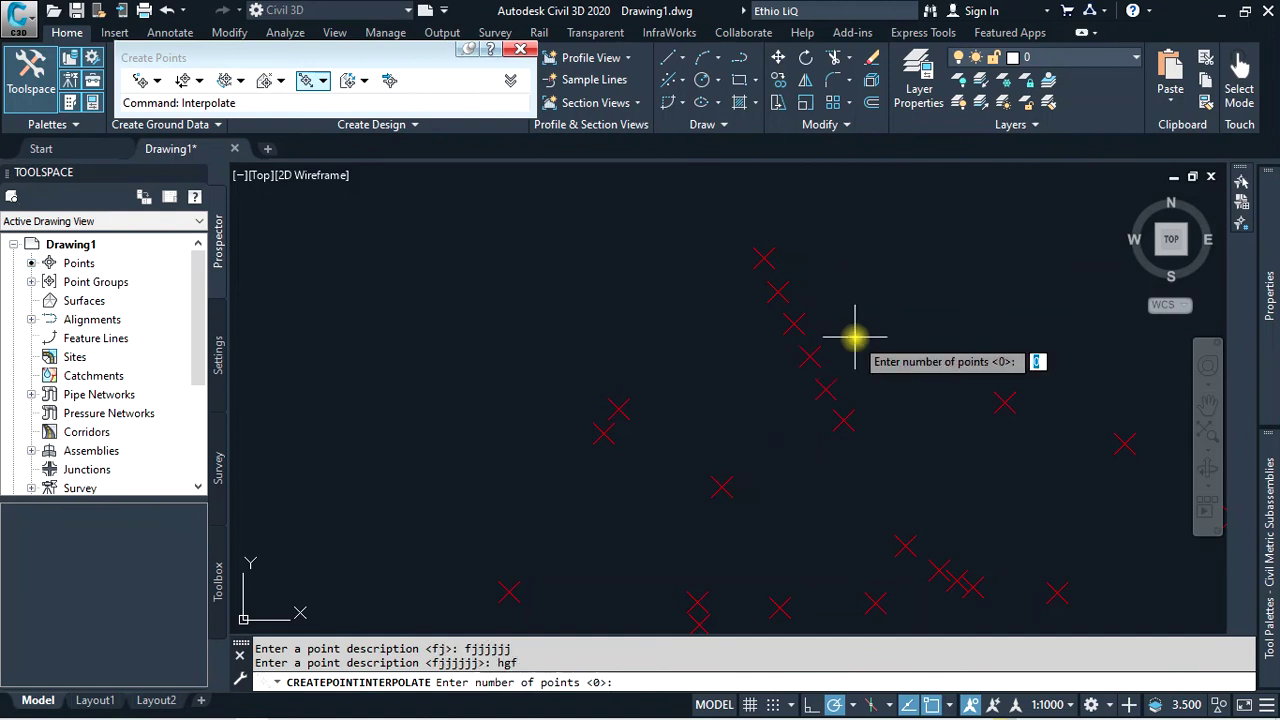
text(vk)
key(Return)
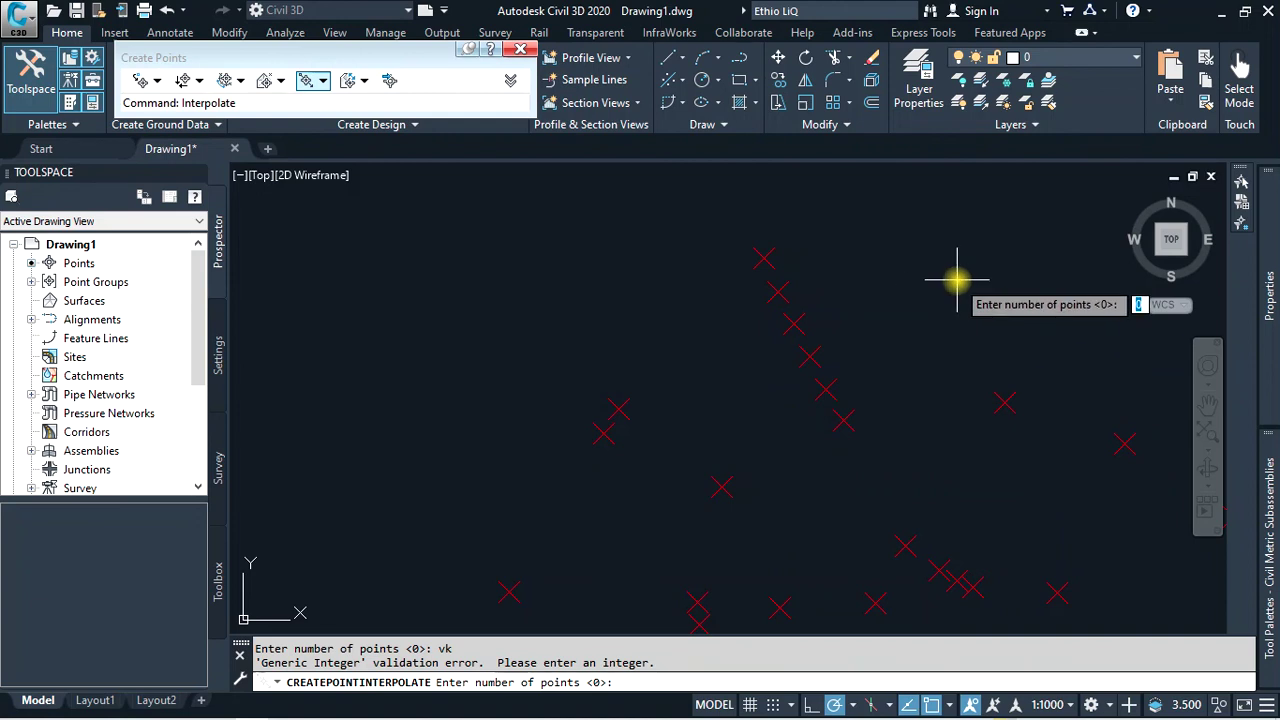
key(Escape)
scroll(872, 405, up, 2)
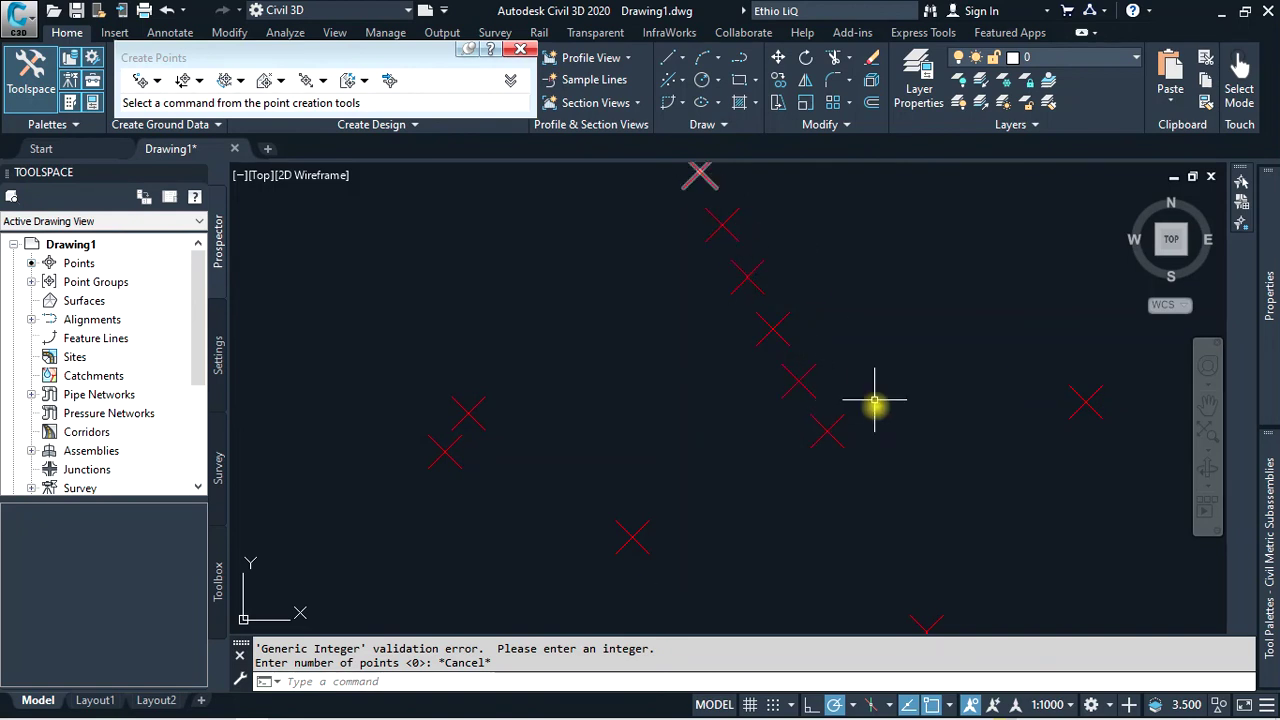
scroll(900, 477, down, 2)
scroll(900, 477, down, 2)
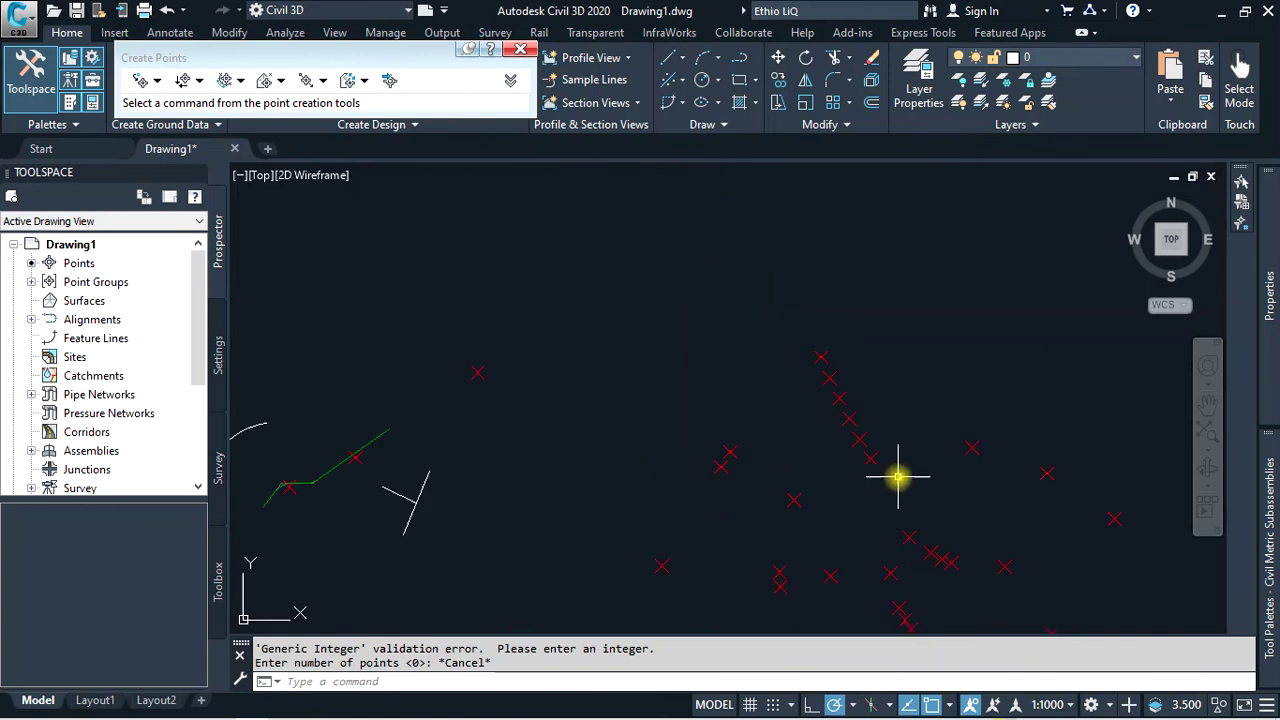
click(323, 80)
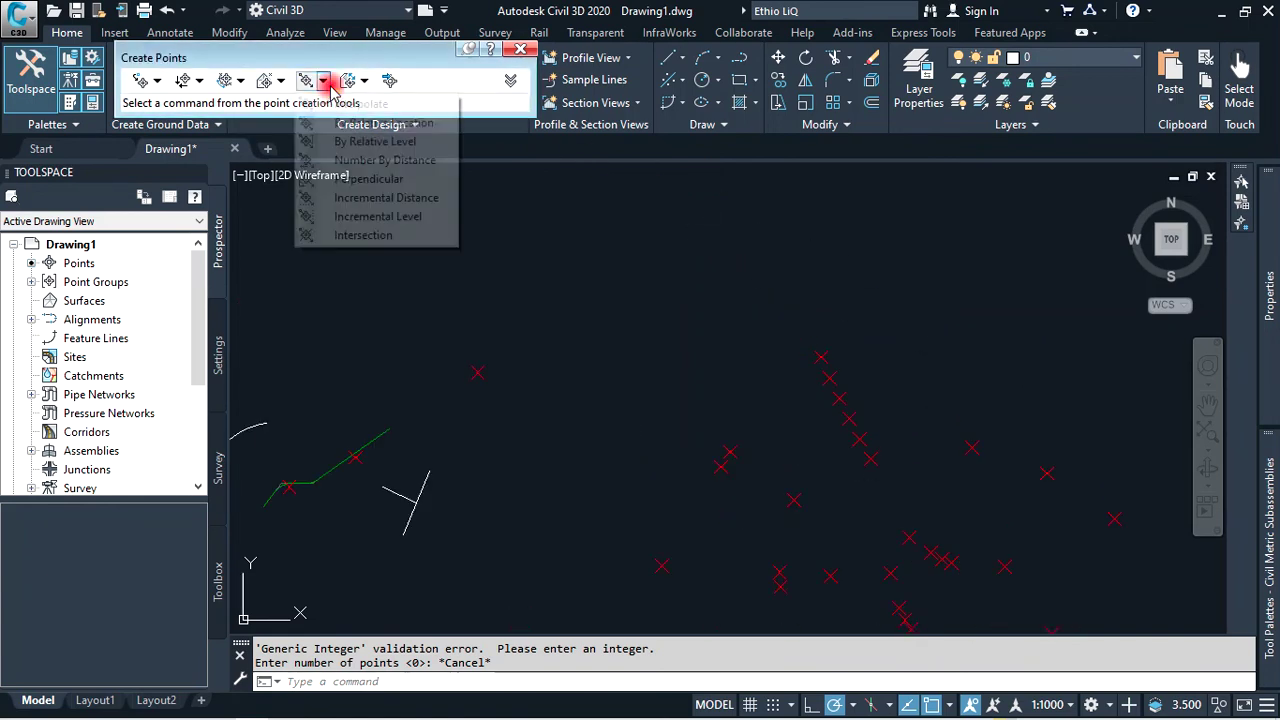
Add a high/low point from two picked locations with slopes 1.5:1 and 1.3:1, described fgjg
click(364, 80)
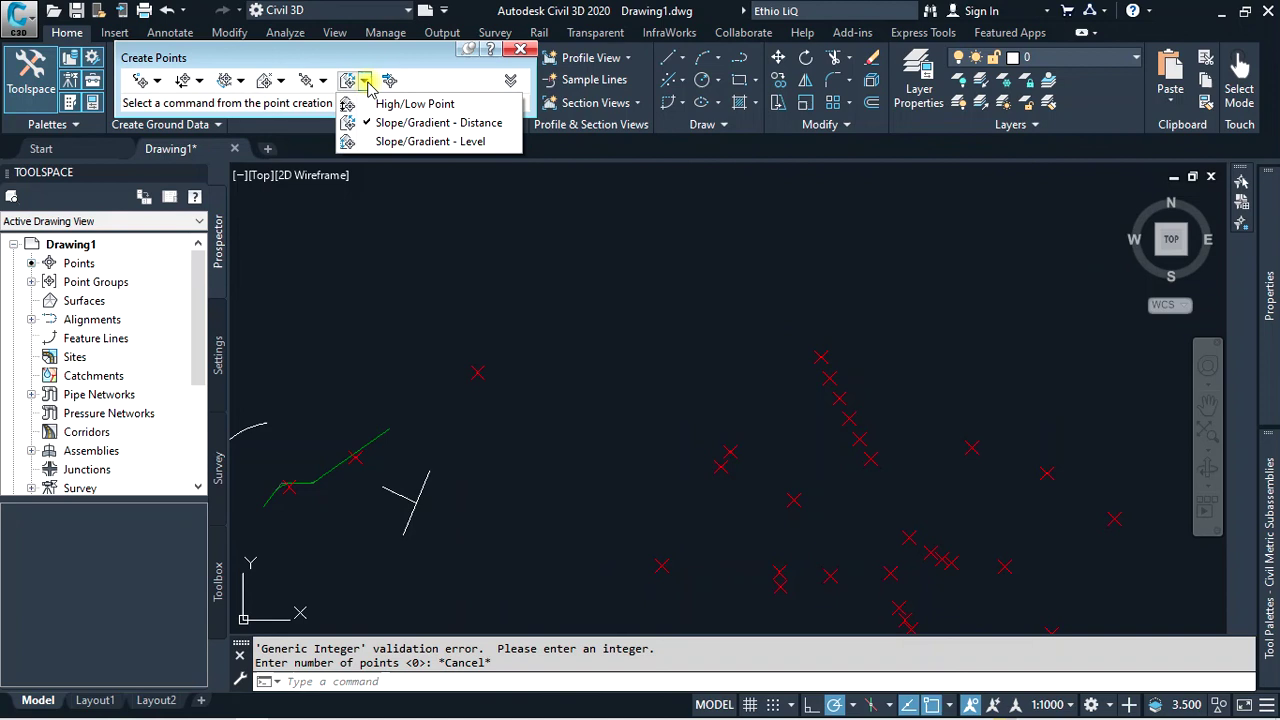
click(424, 106)
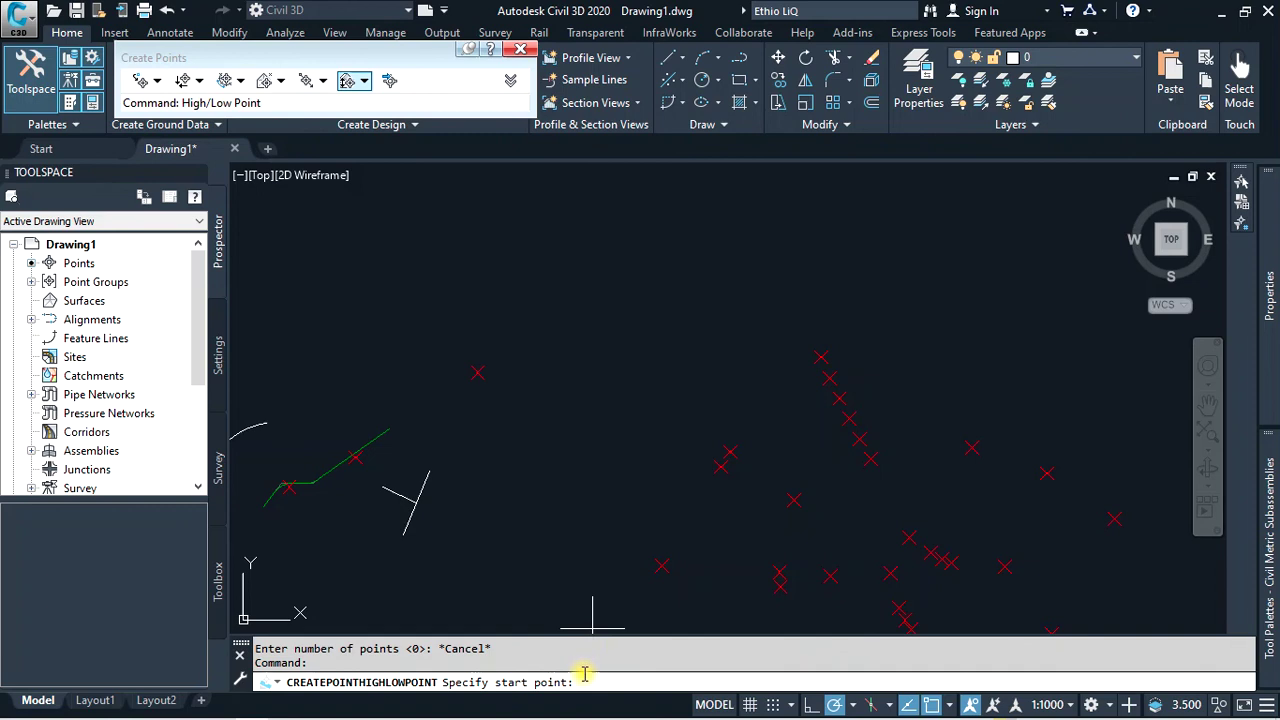
click(550, 320)
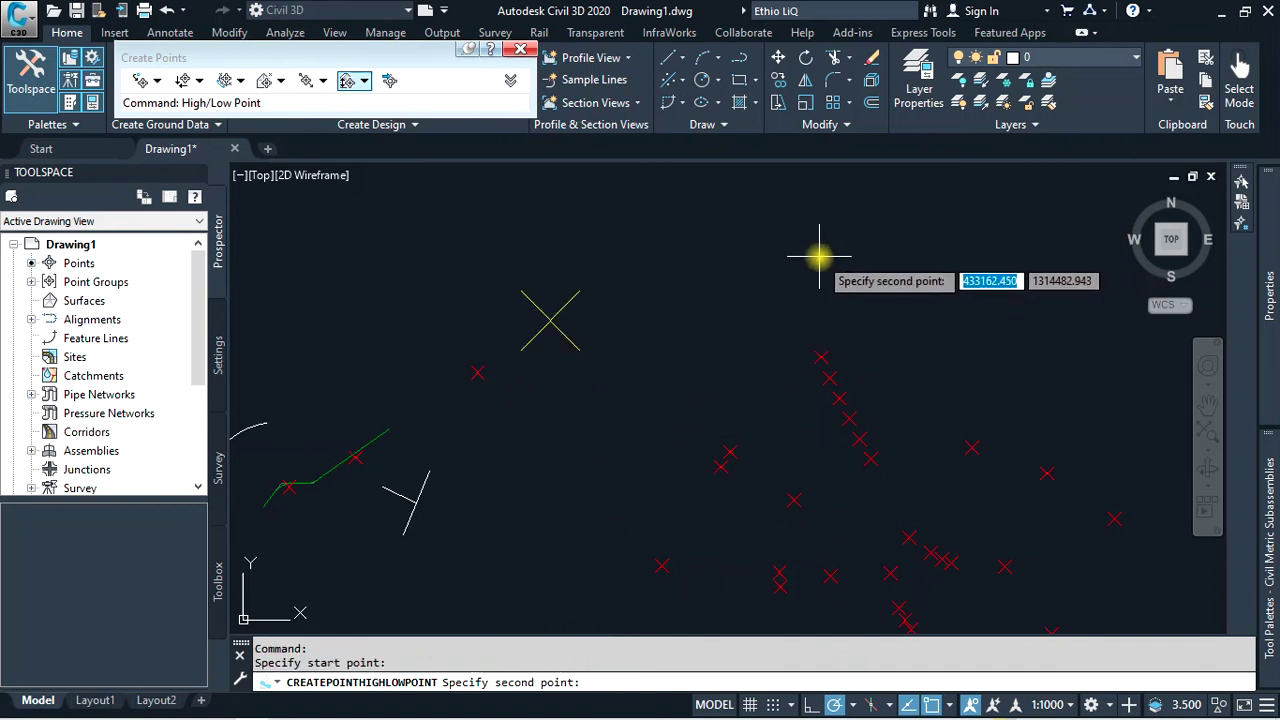
click(765, 207)
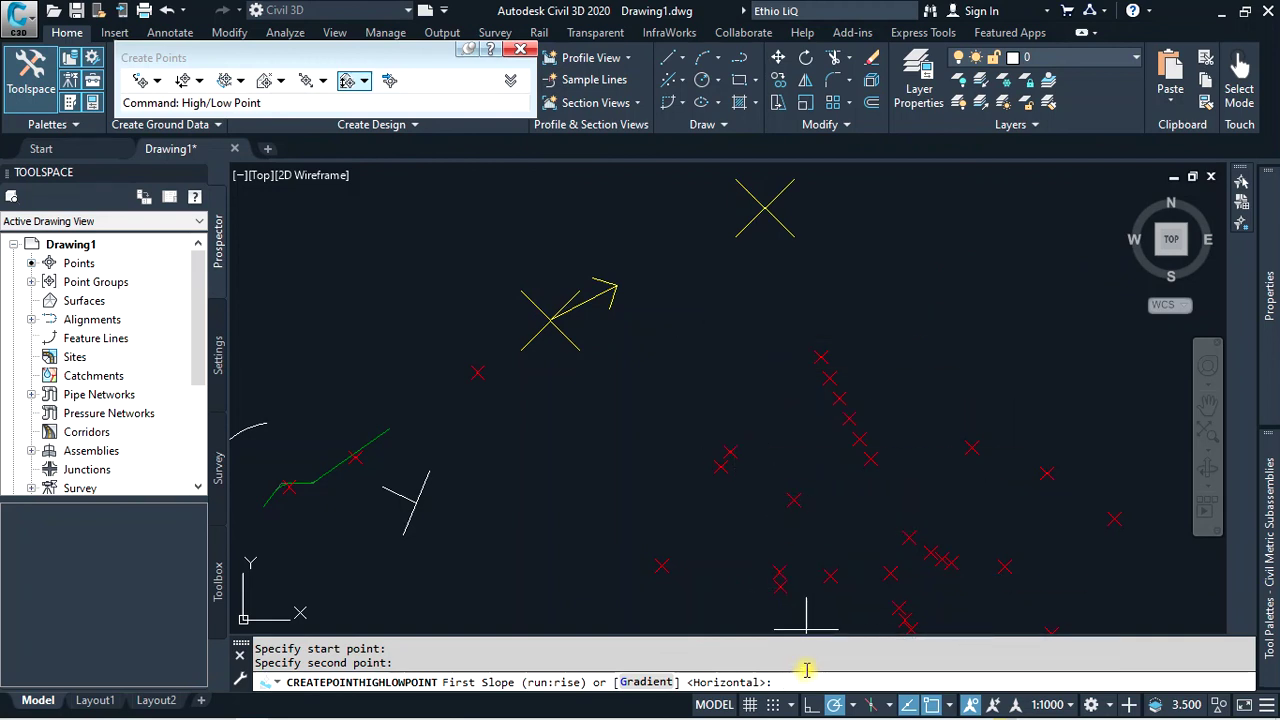
text(1.5)
key(Return)
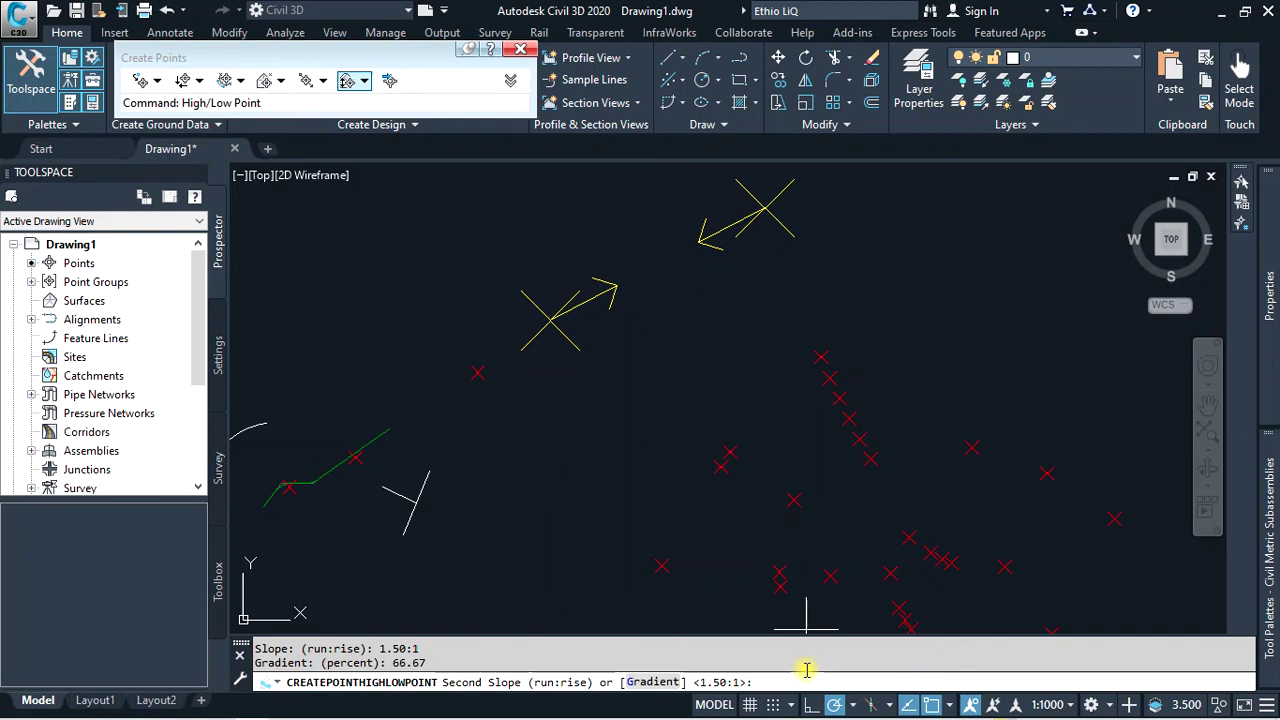
text(1.3)
key(Return)
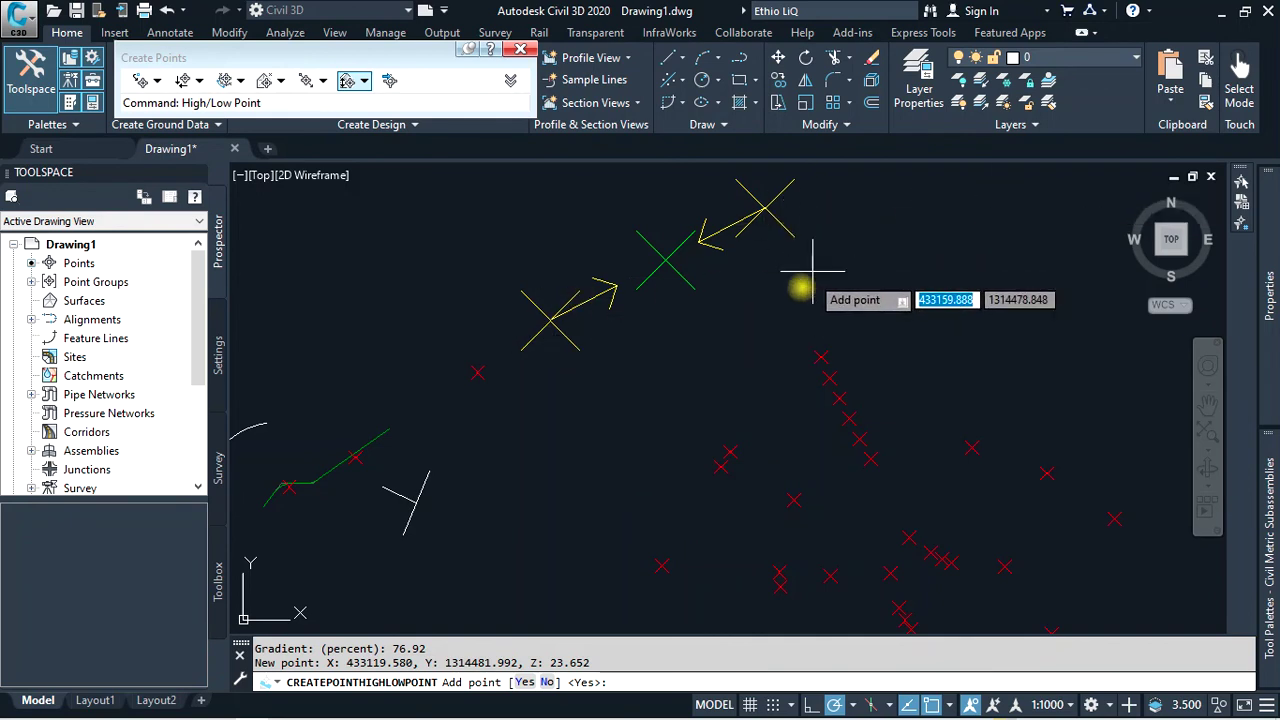
click(524, 682)
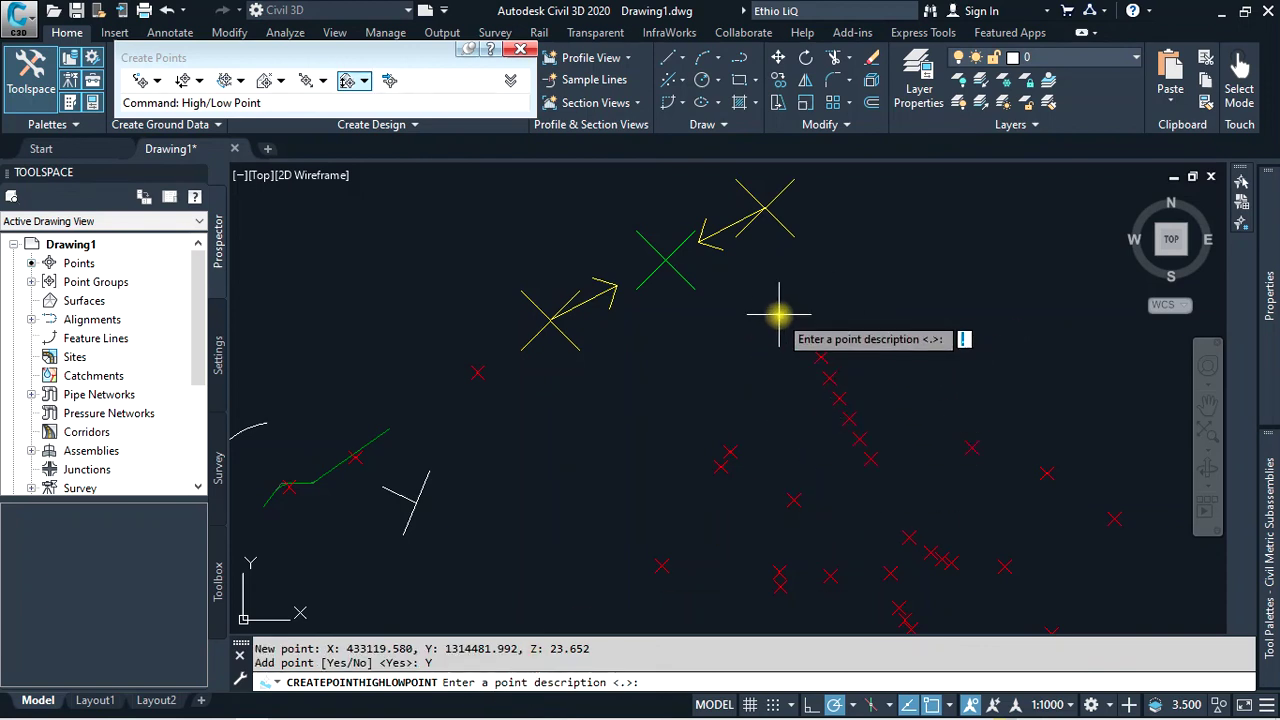
text(fgjg)
key(Return)
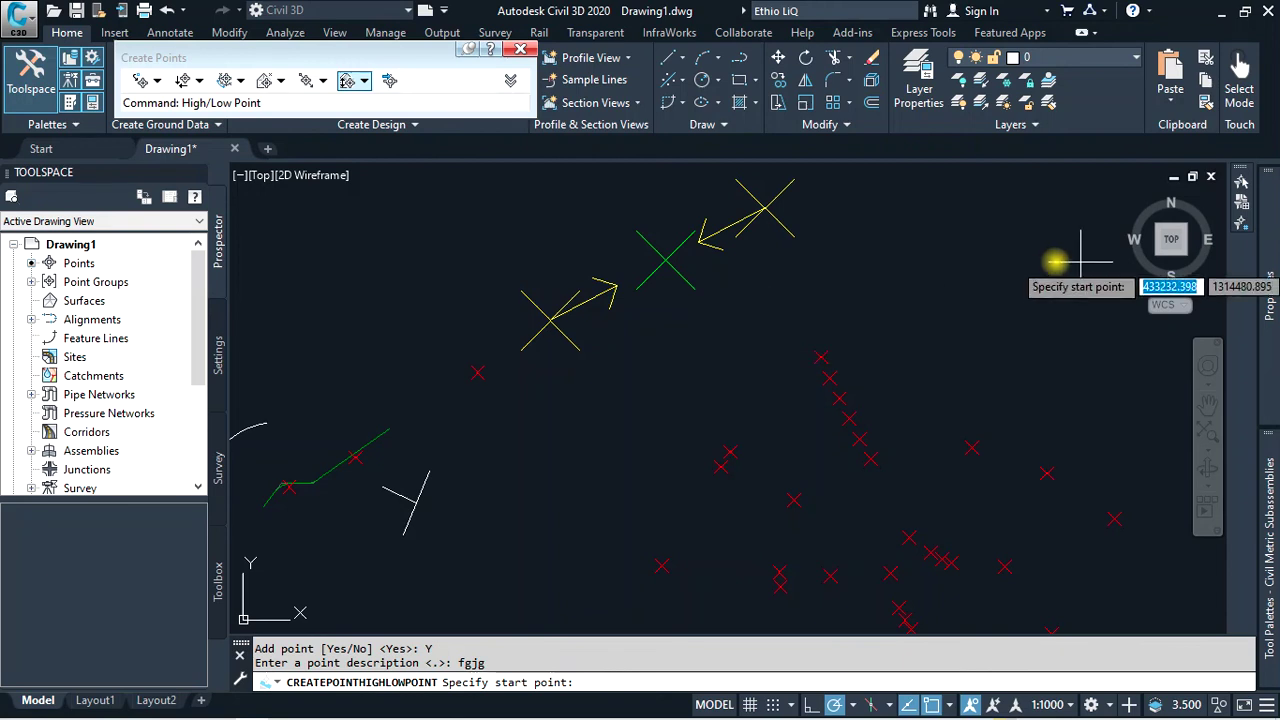
Begin a second high/low point from two new picks, then cancel it
click(829, 287)
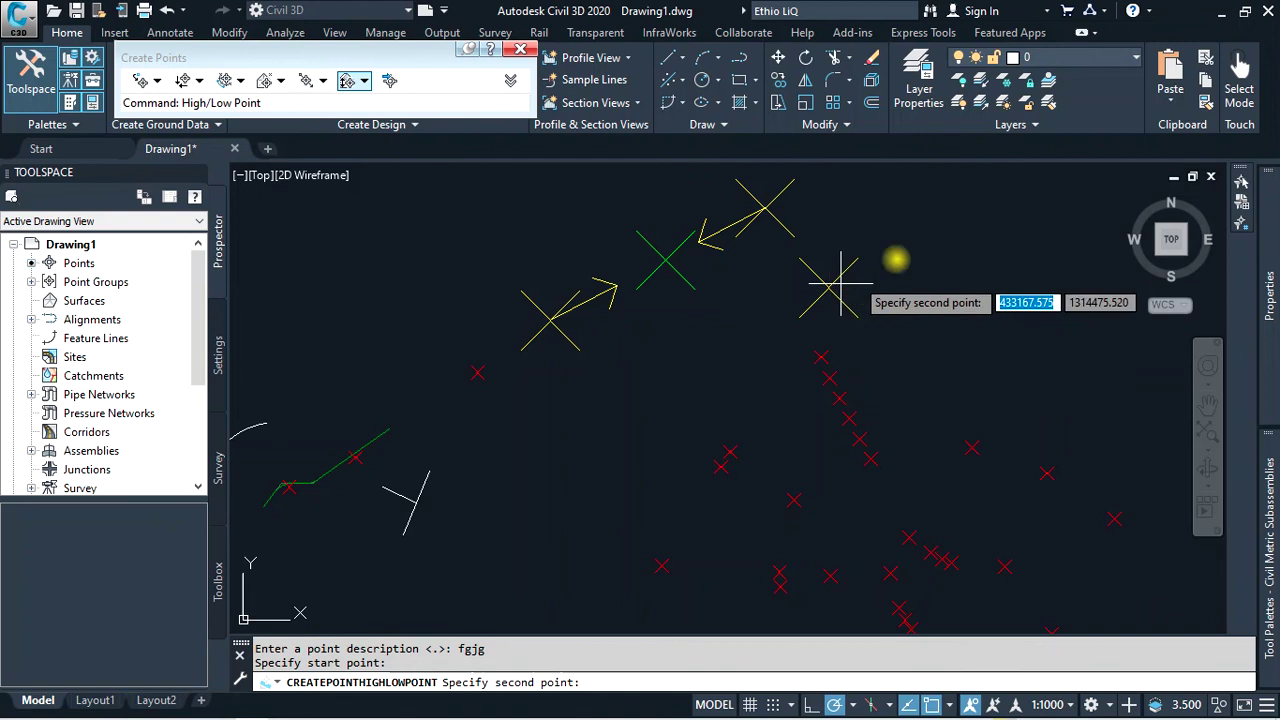
click(955, 212)
scroll(855, 328, down, 2)
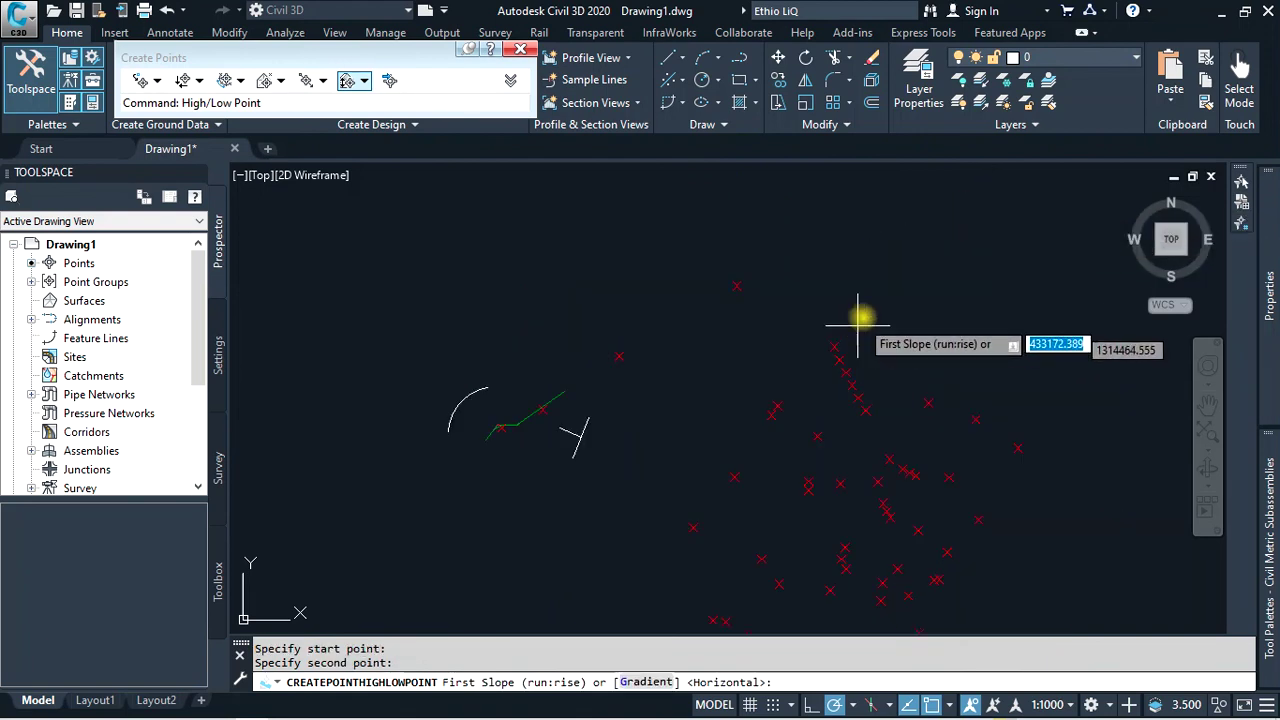
scroll(708, 309, up, 4)
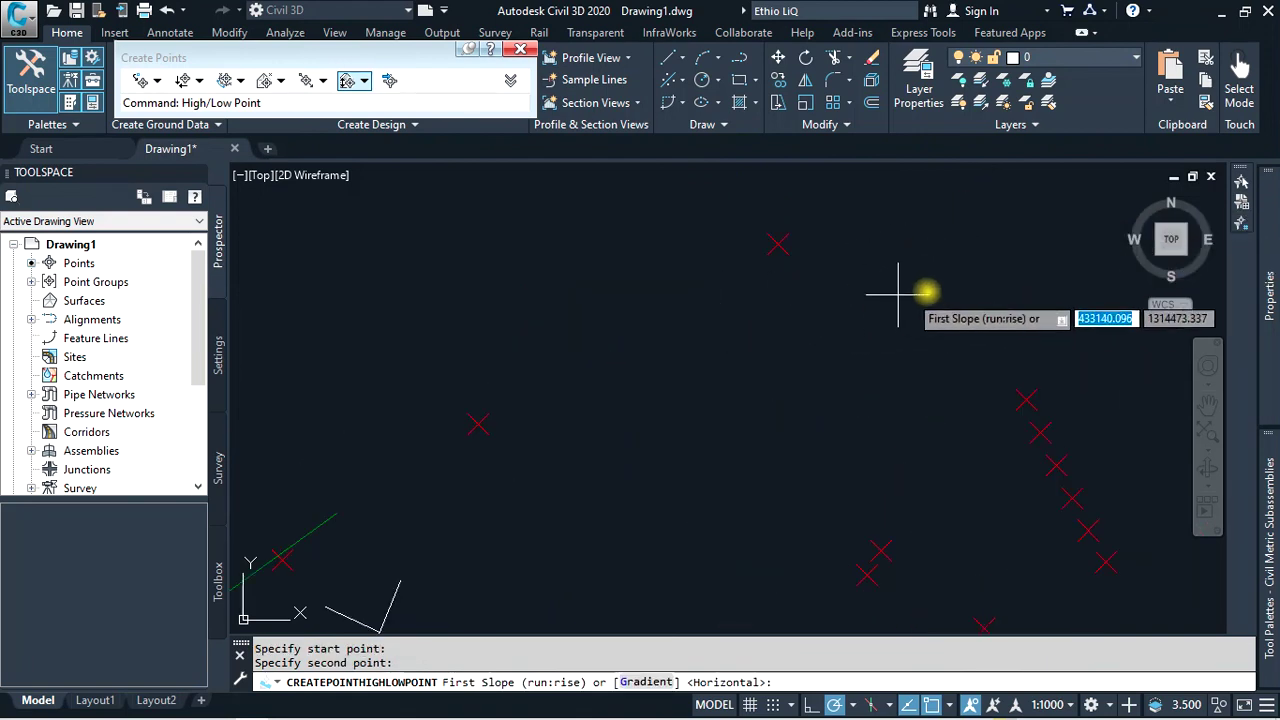
key(Escape)
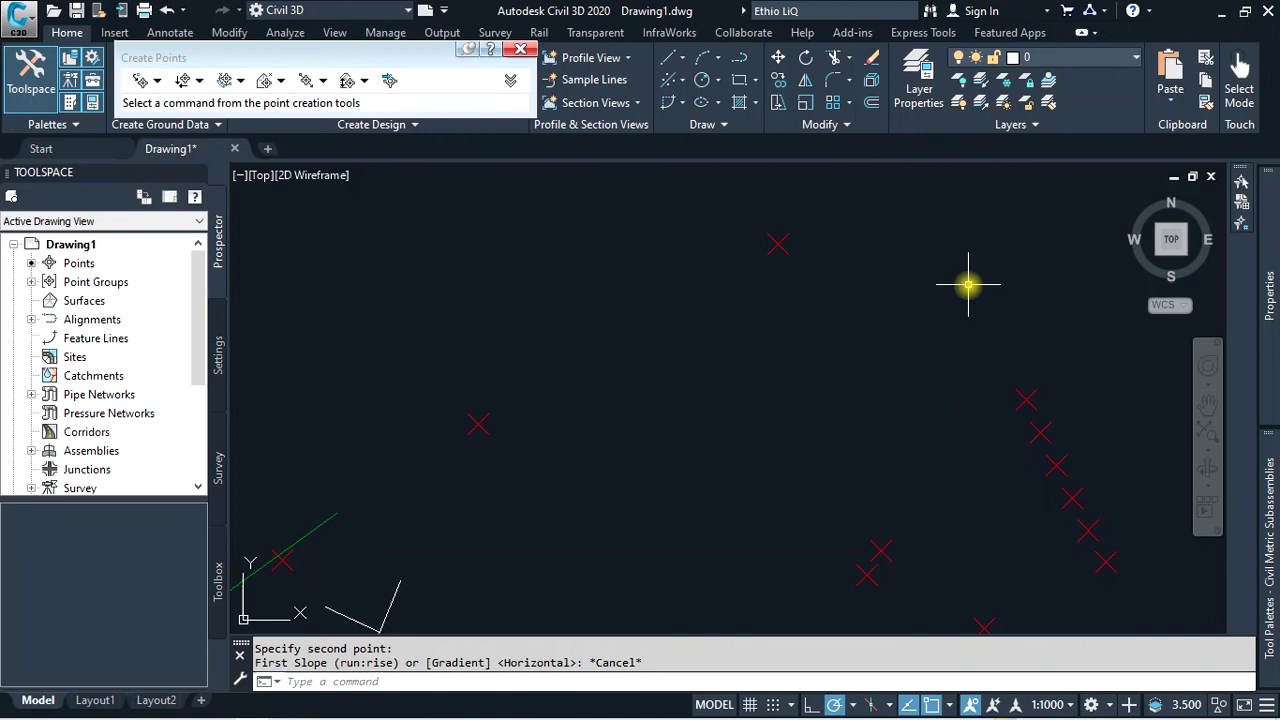
key(Escape)
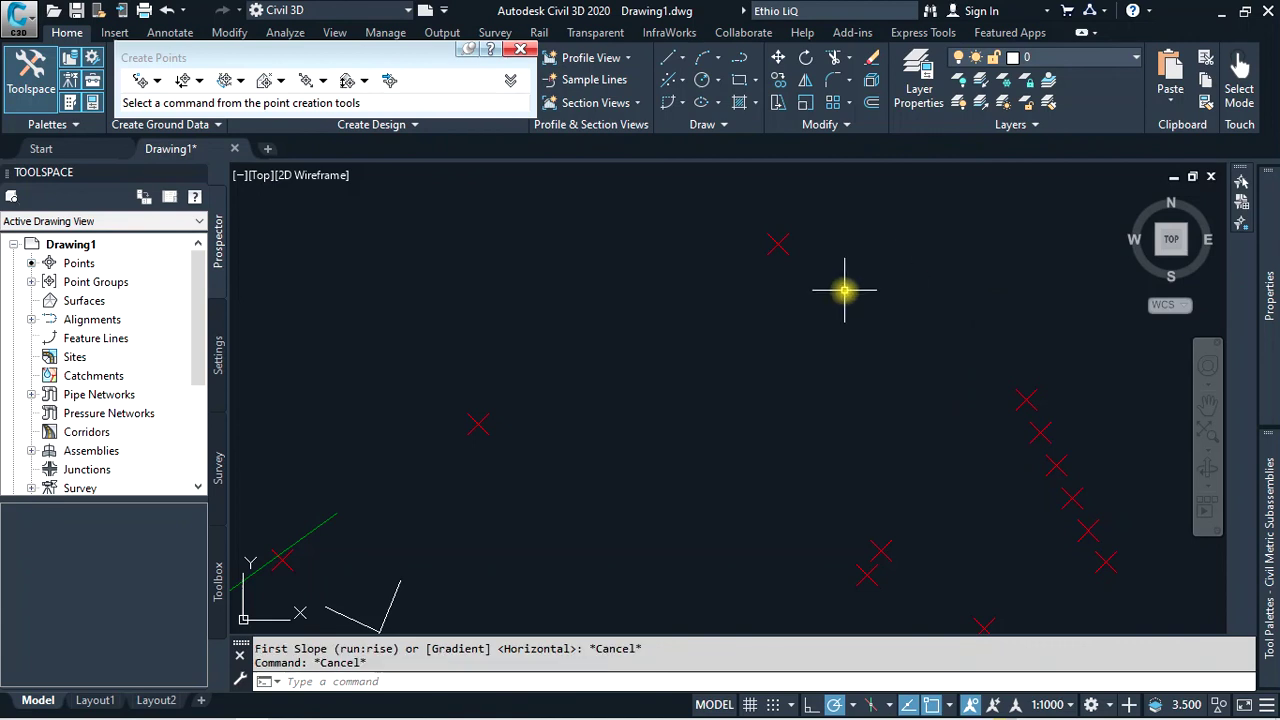
scroll(900, 265, down, 2)
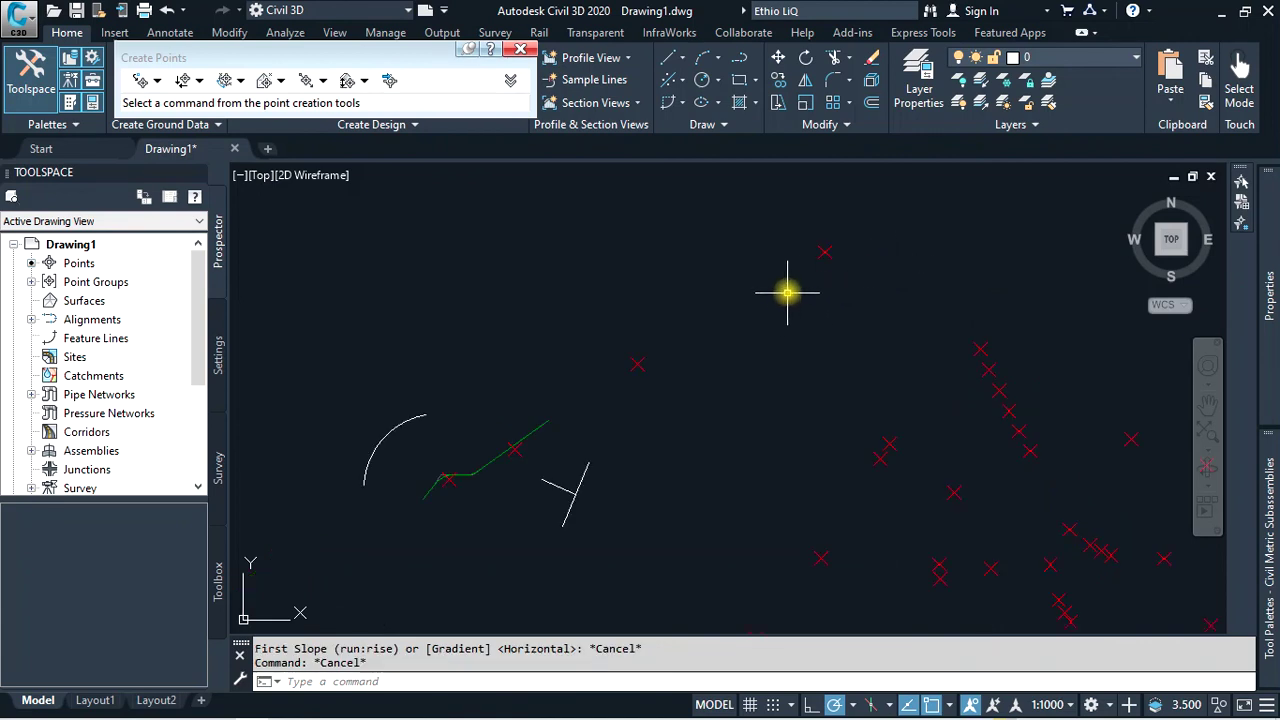
click(365, 81)
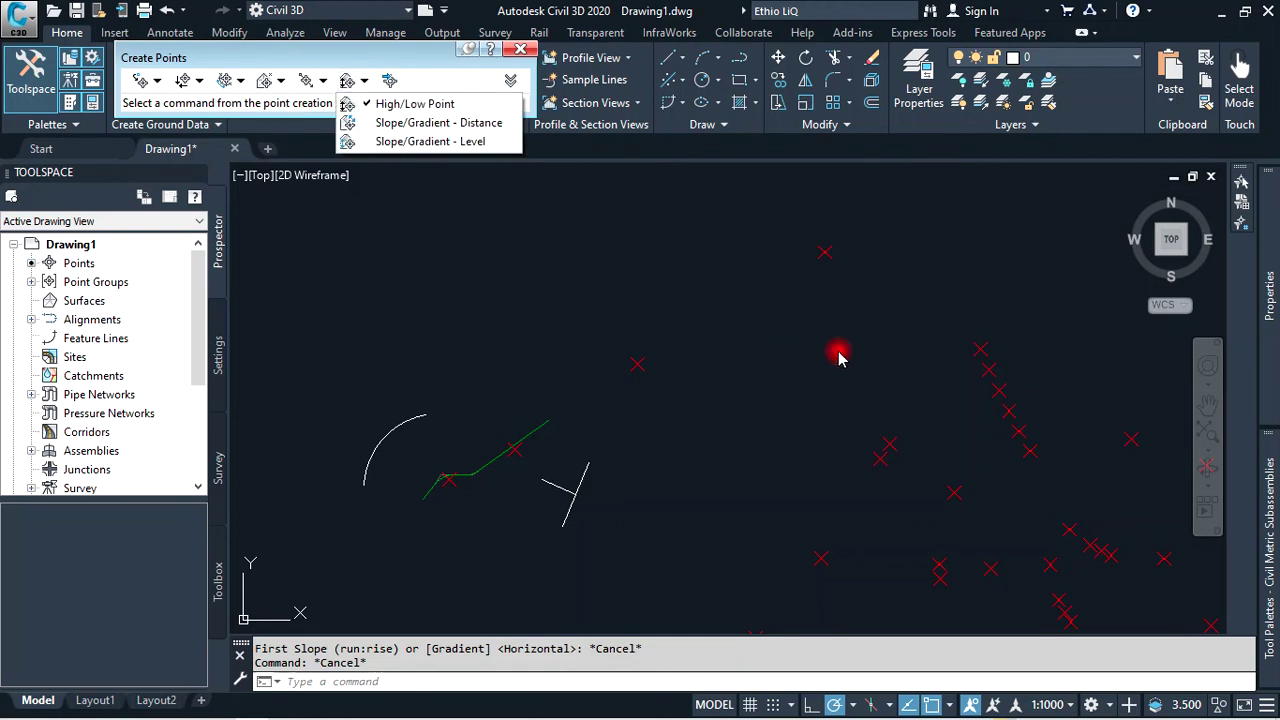
click(835, 322)
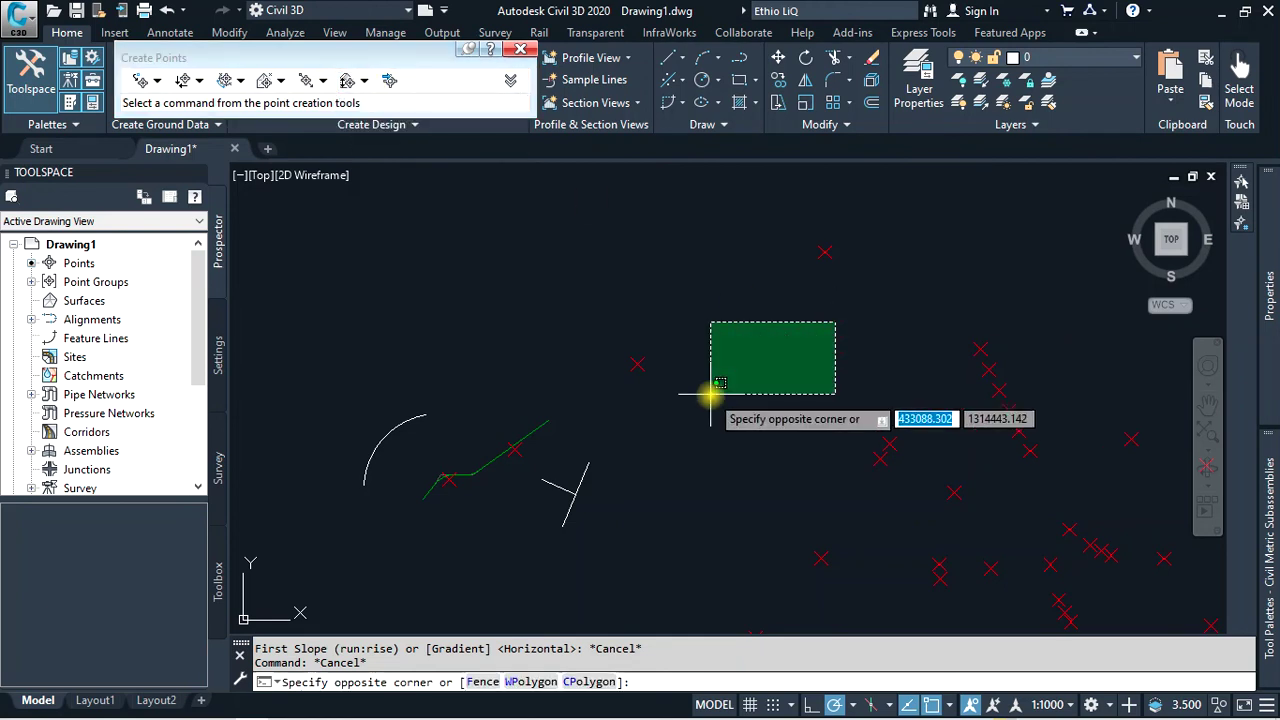